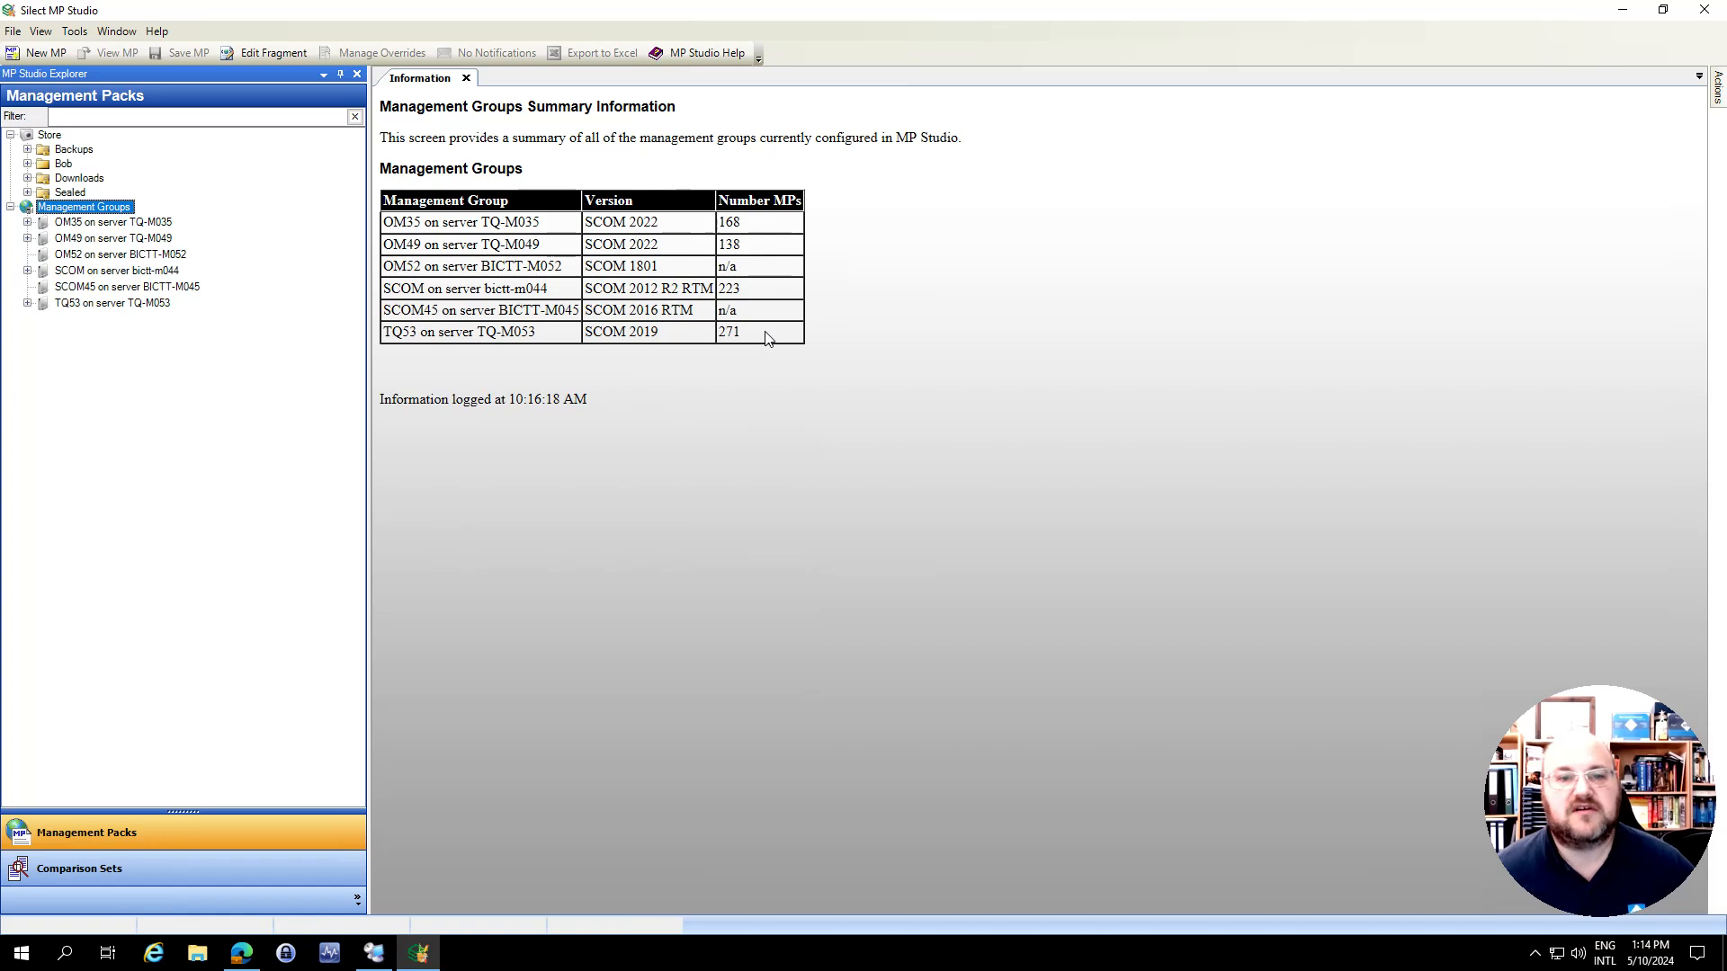
Compare the TQ53 and OM49 entries in the Management Groups summary table
drag(766, 336, 474, 344)
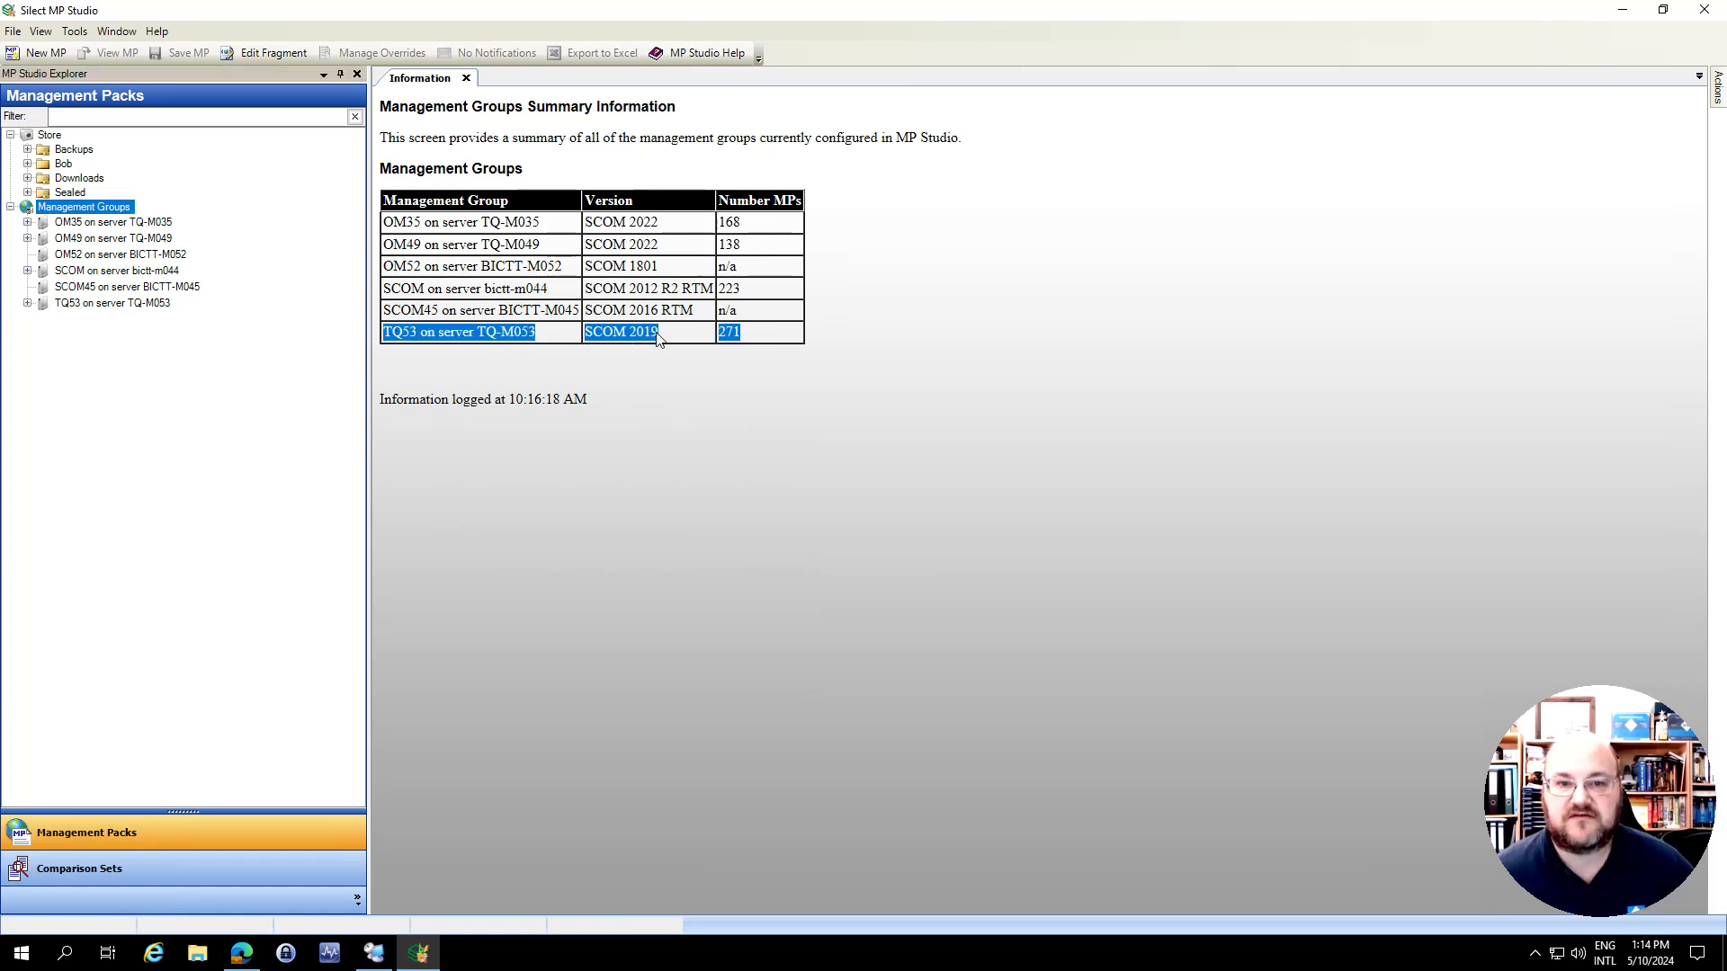
drag(754, 249, 399, 252)
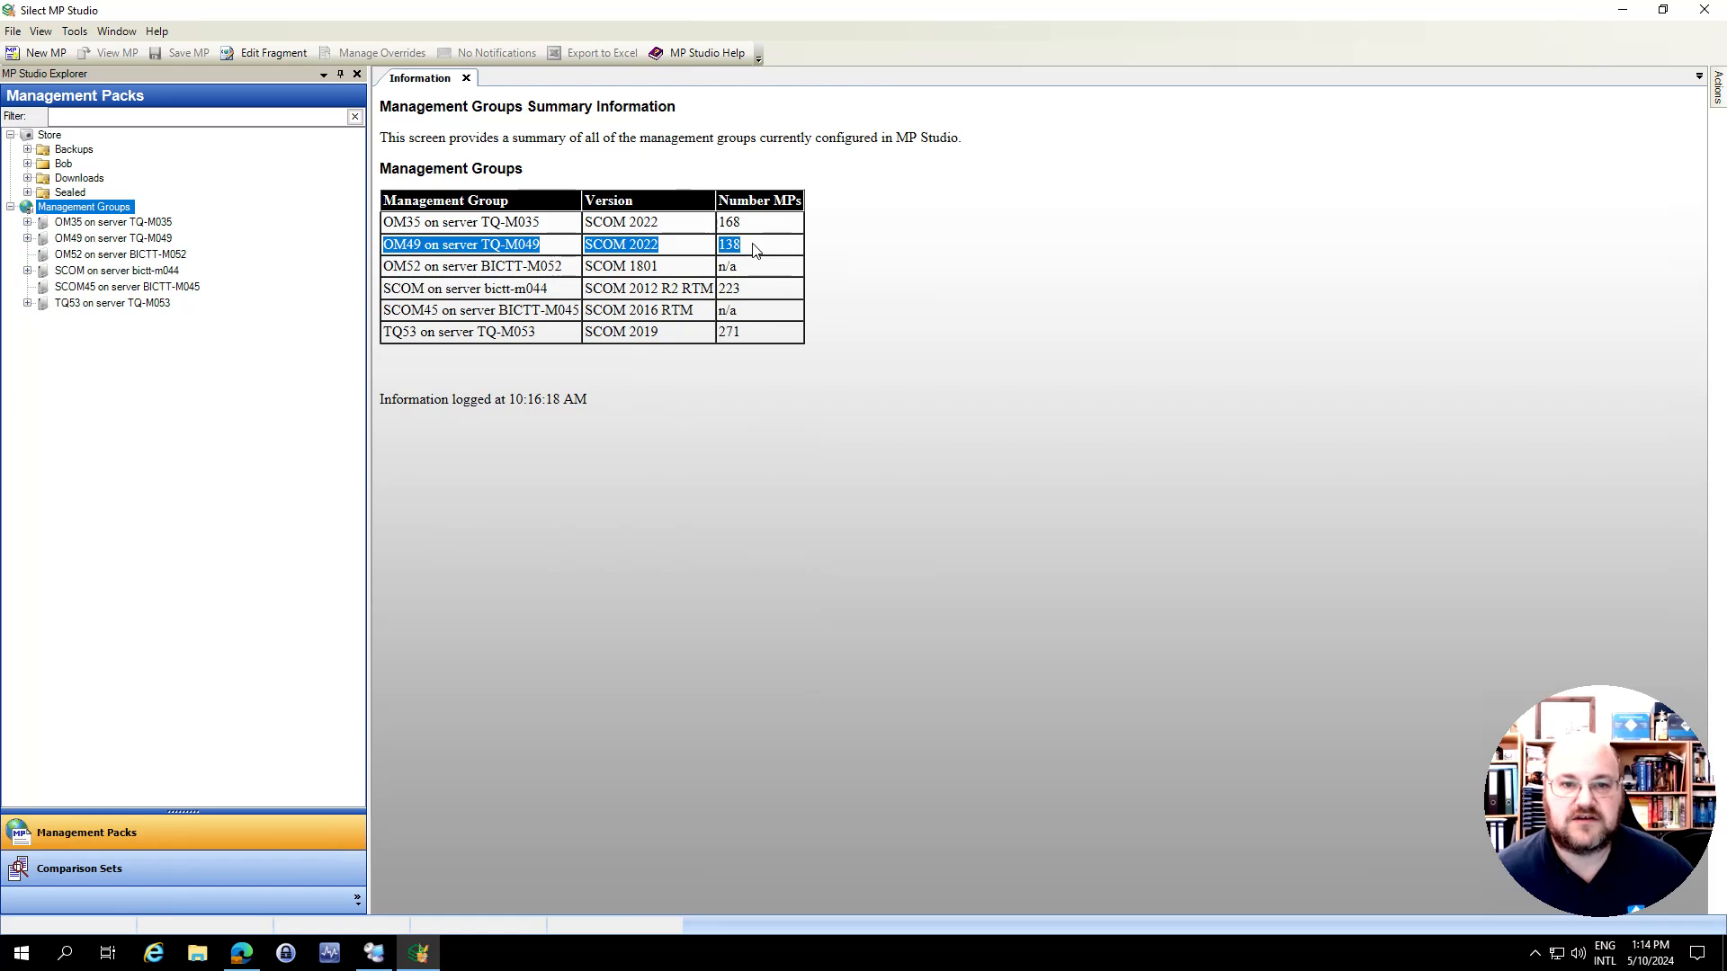
click(866, 256)
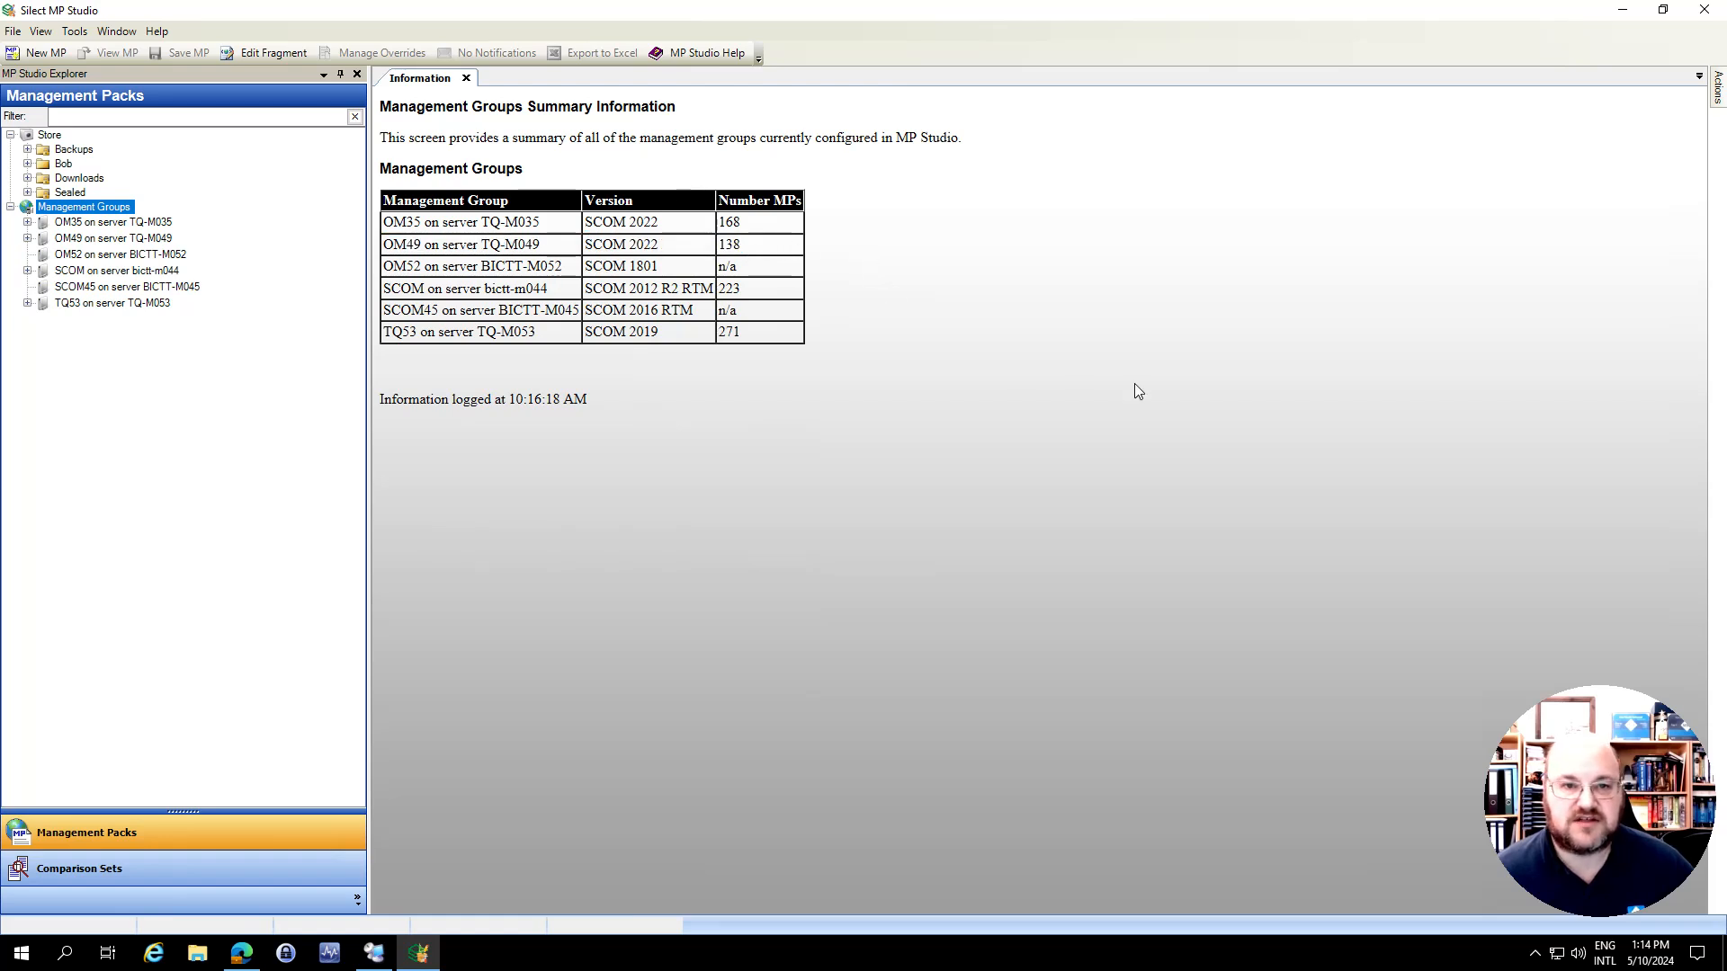
Switch to Remote Desktop Connection Manager and view the Operations Manager consoles on tq-m049 and TQ-M053
click(374, 953)
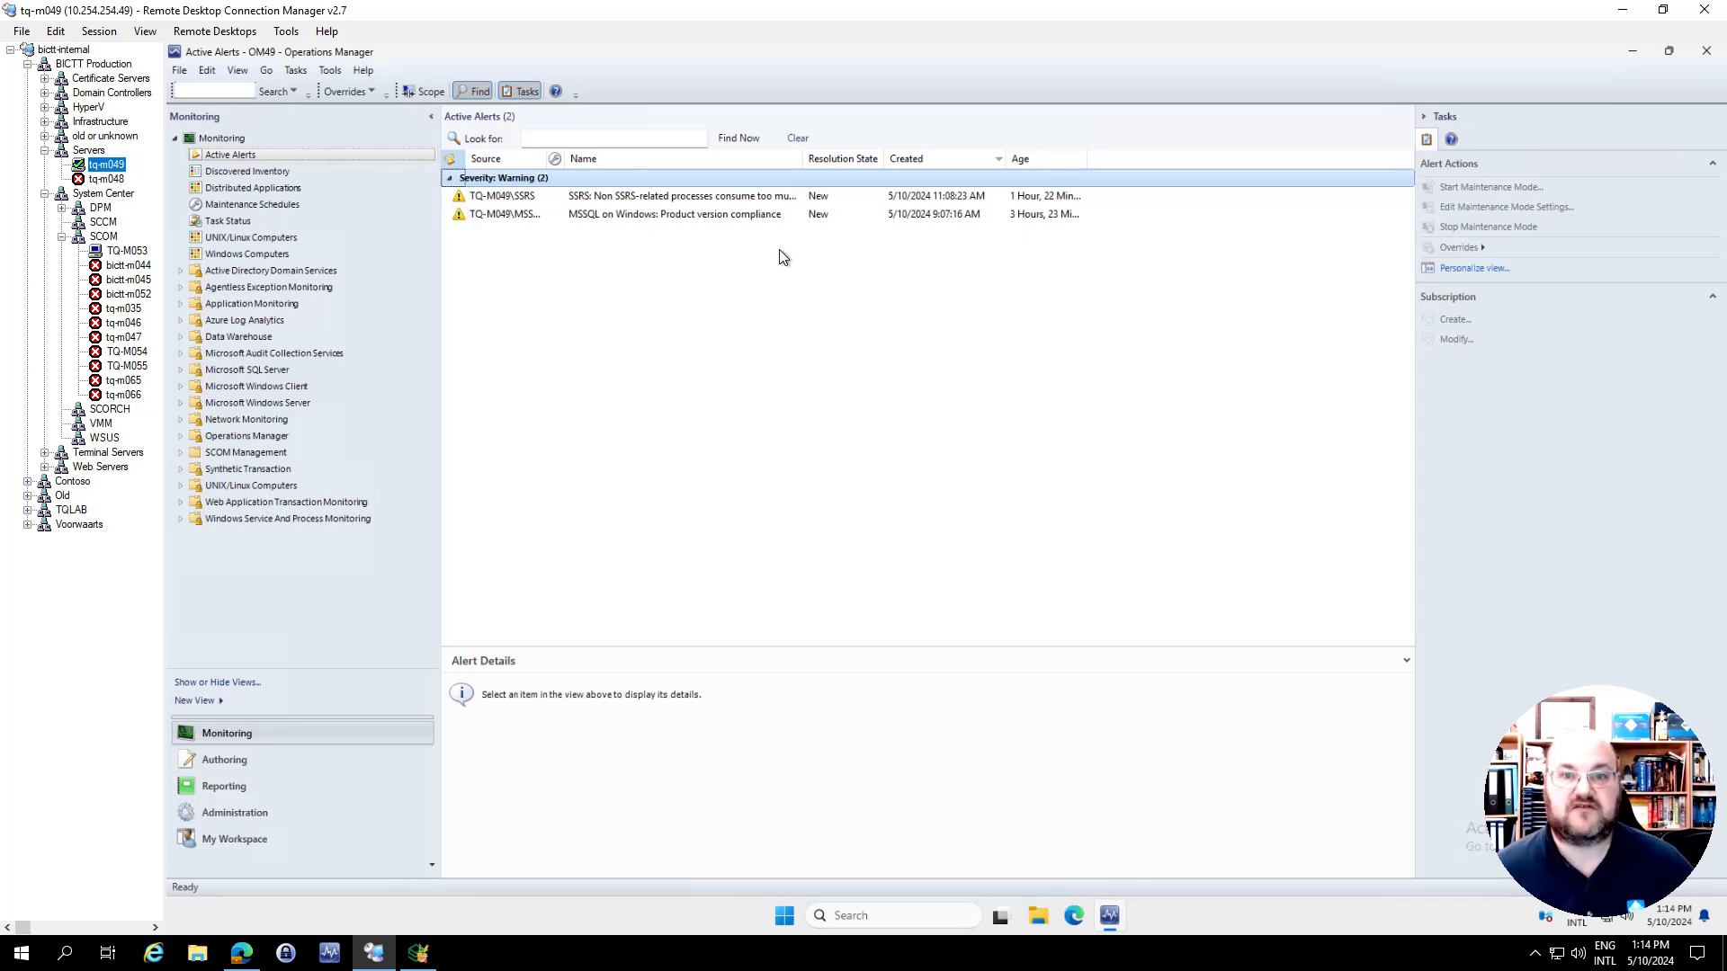
click(125, 251)
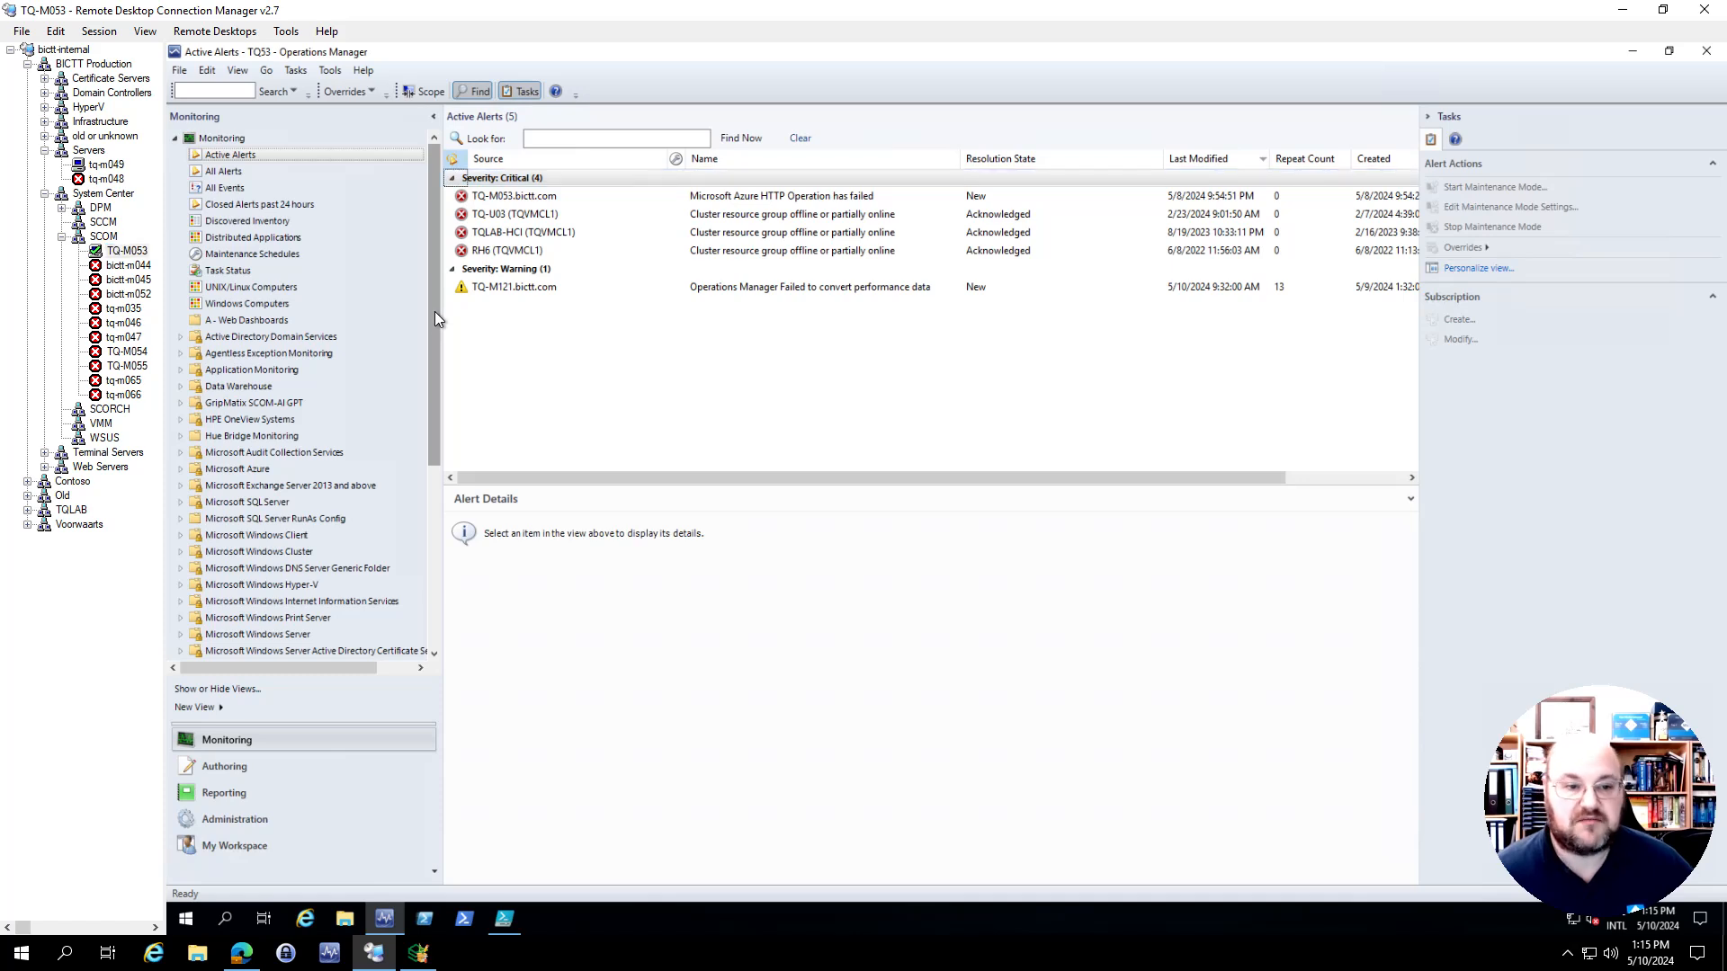
drag(433, 429, 462, 295)
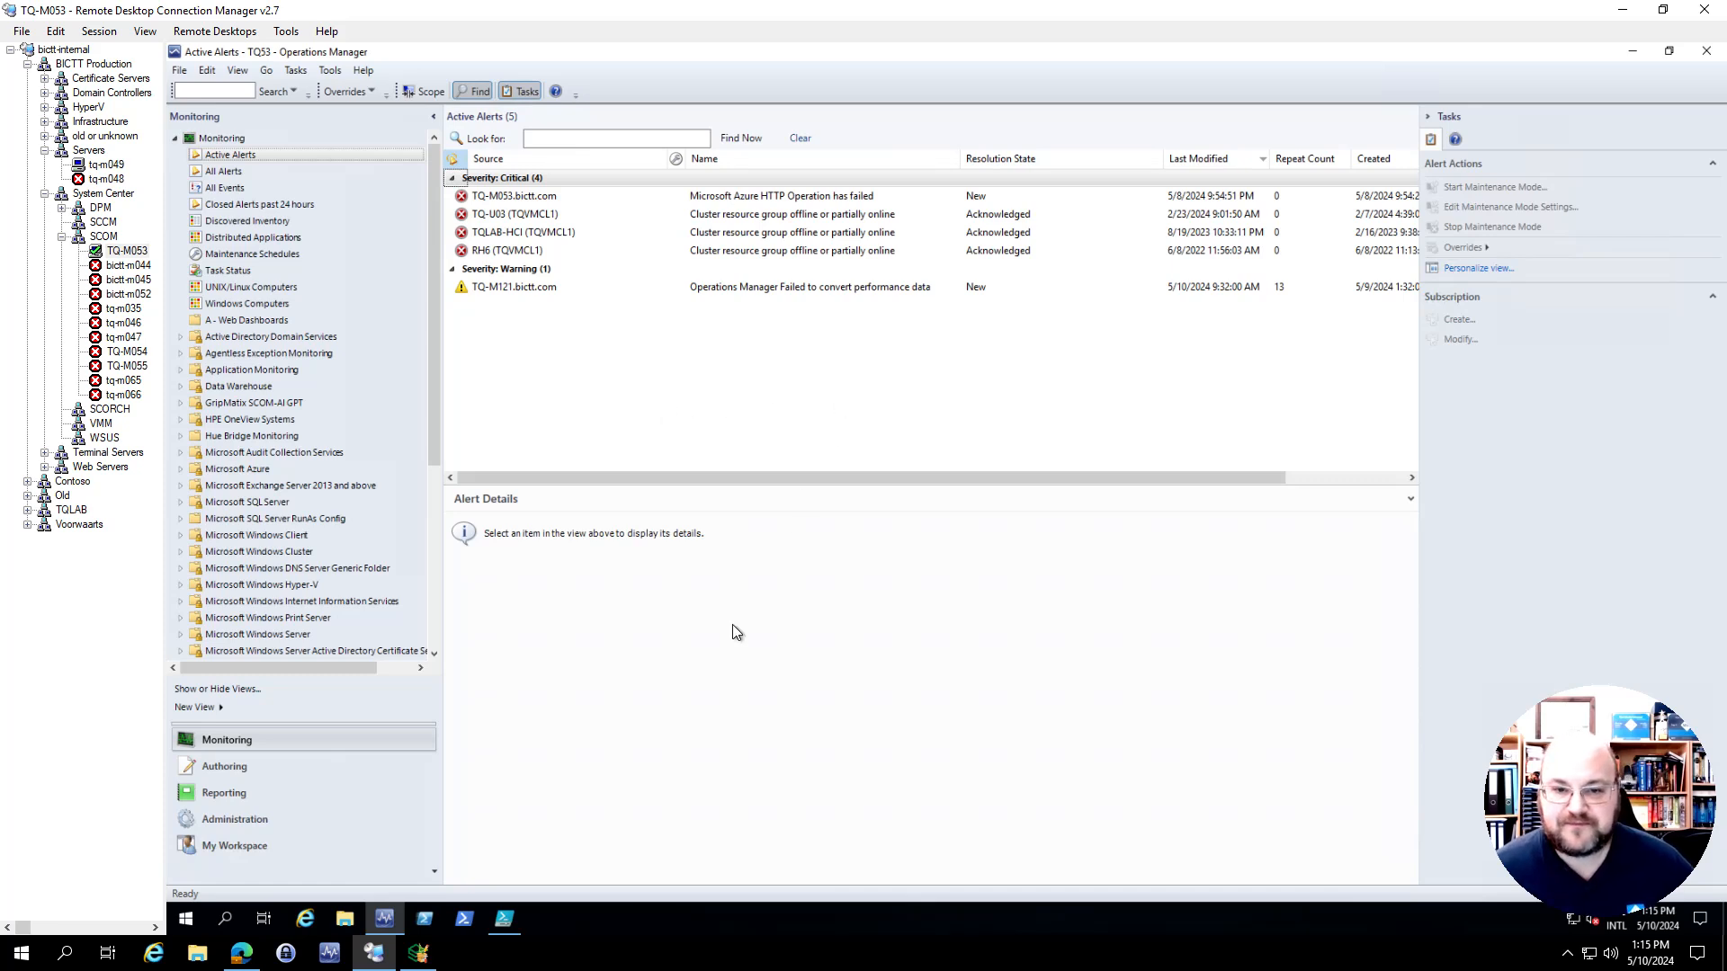
Return to Silect MP Studio and review the OM49 entry in the management groups summary
click(418, 952)
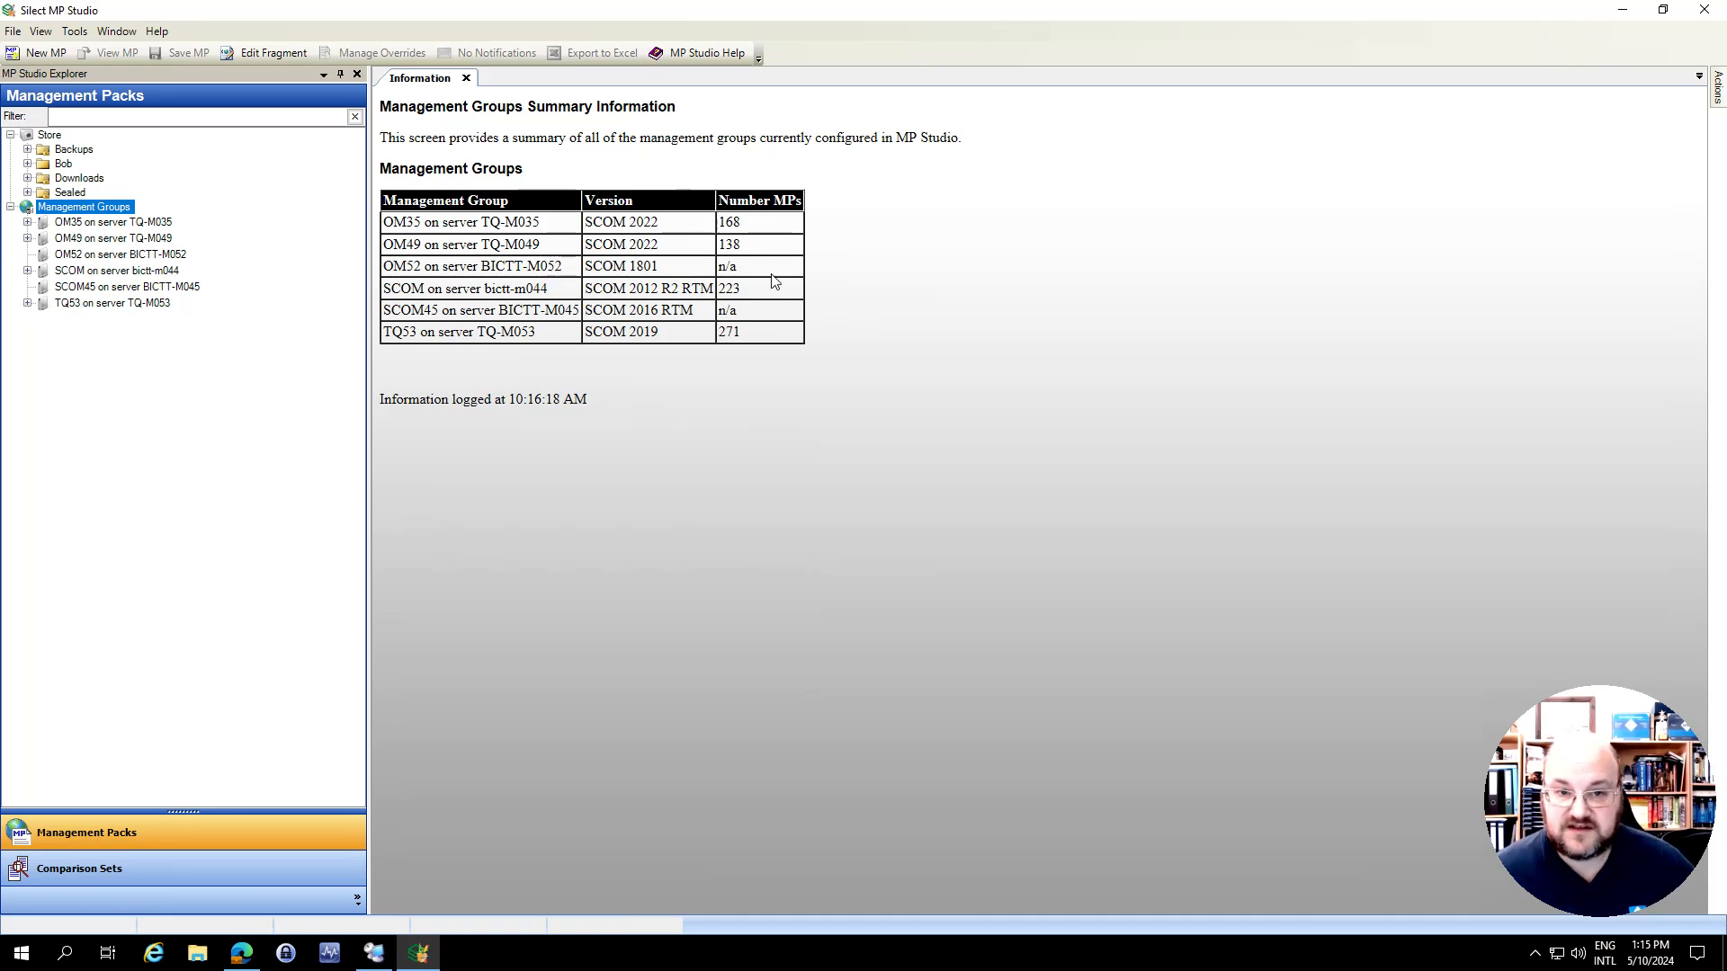
drag(769, 248, 394, 249)
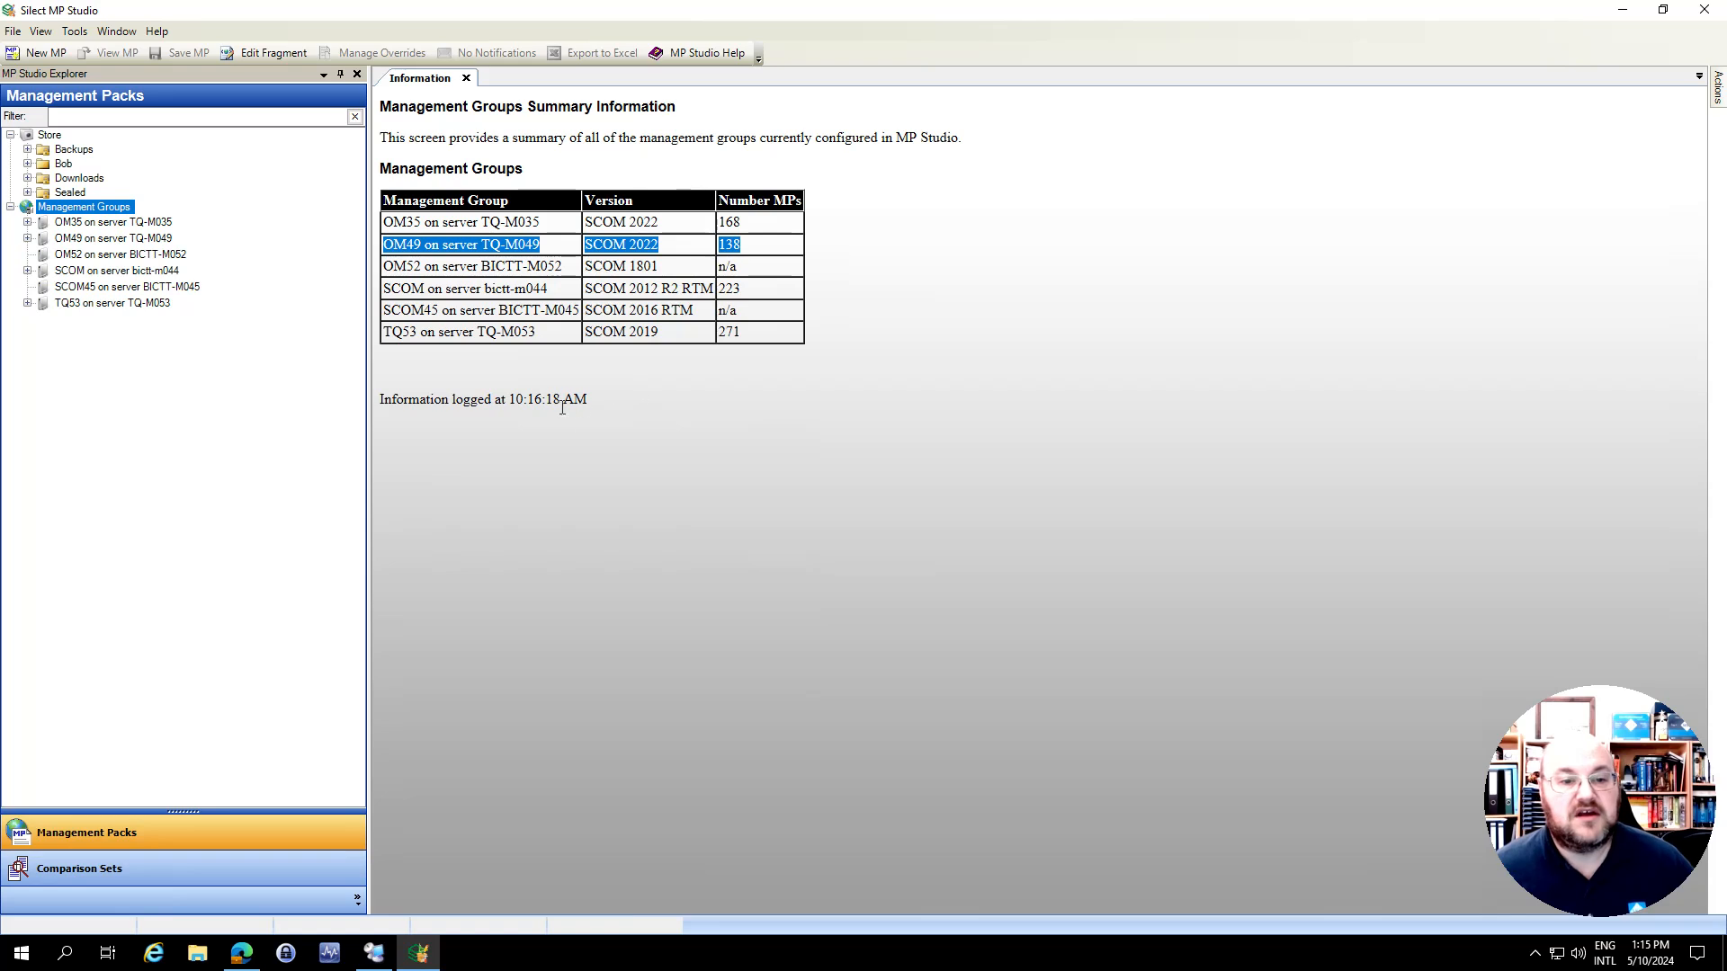
click(474, 401)
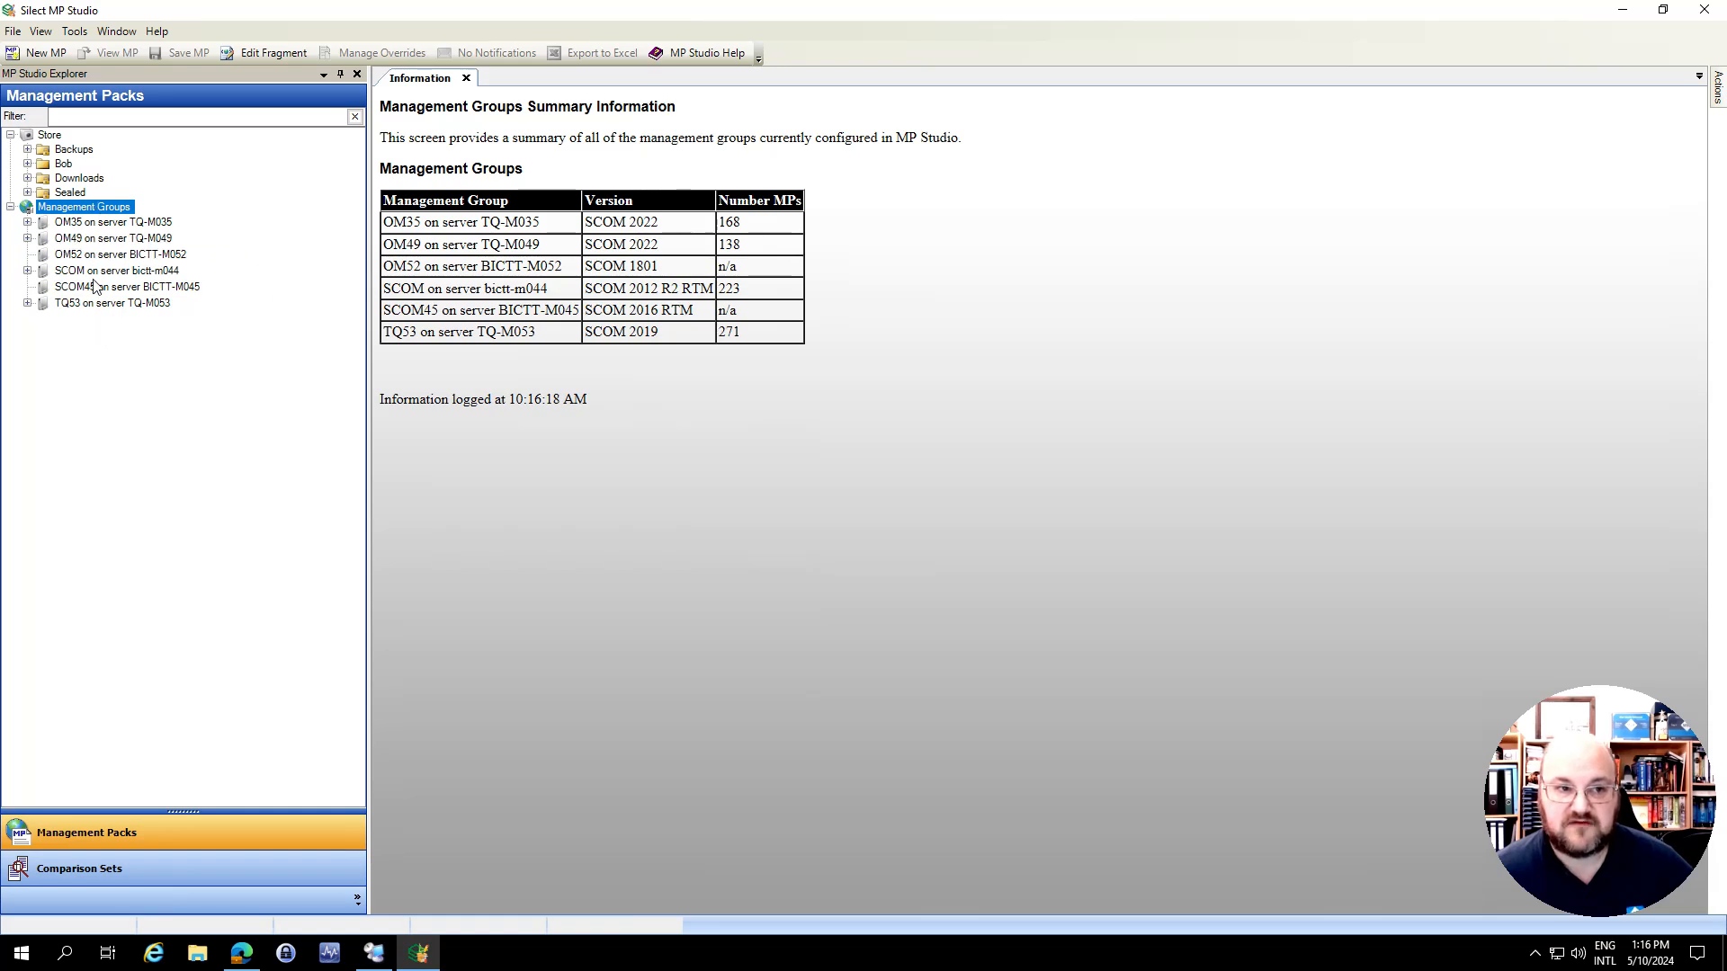
Expand the TQ53 management group and the store's Downloads and Sealed folders to examine their management packs
click(27, 303)
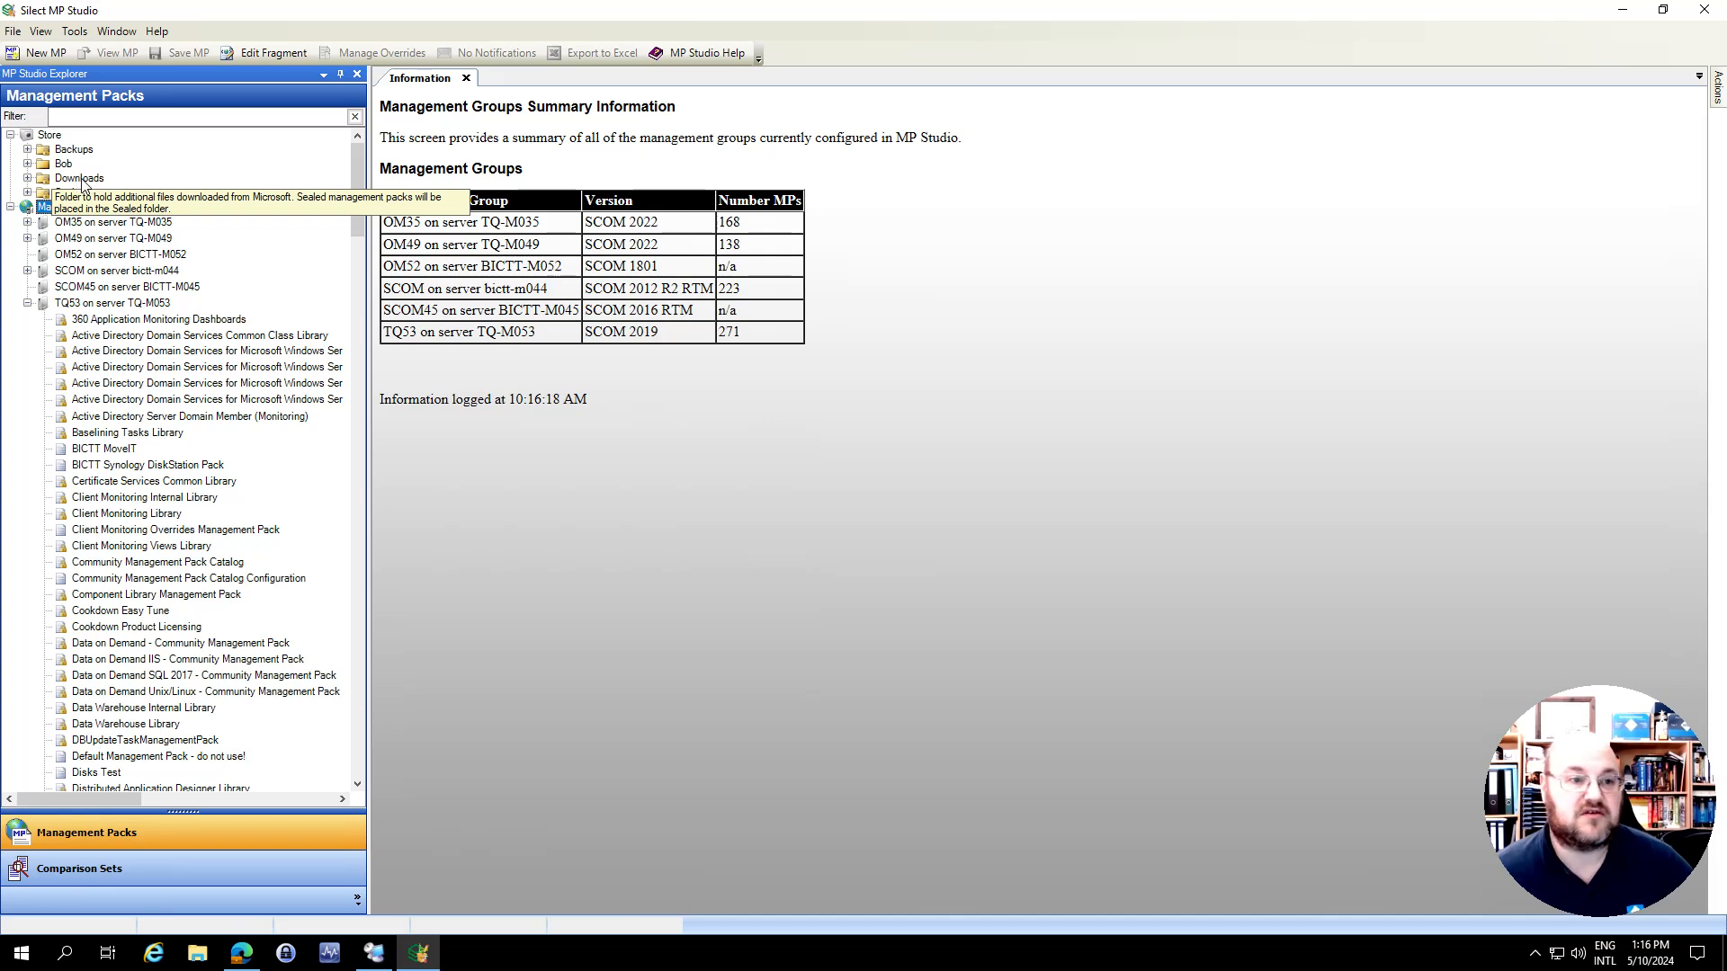
click(28, 178)
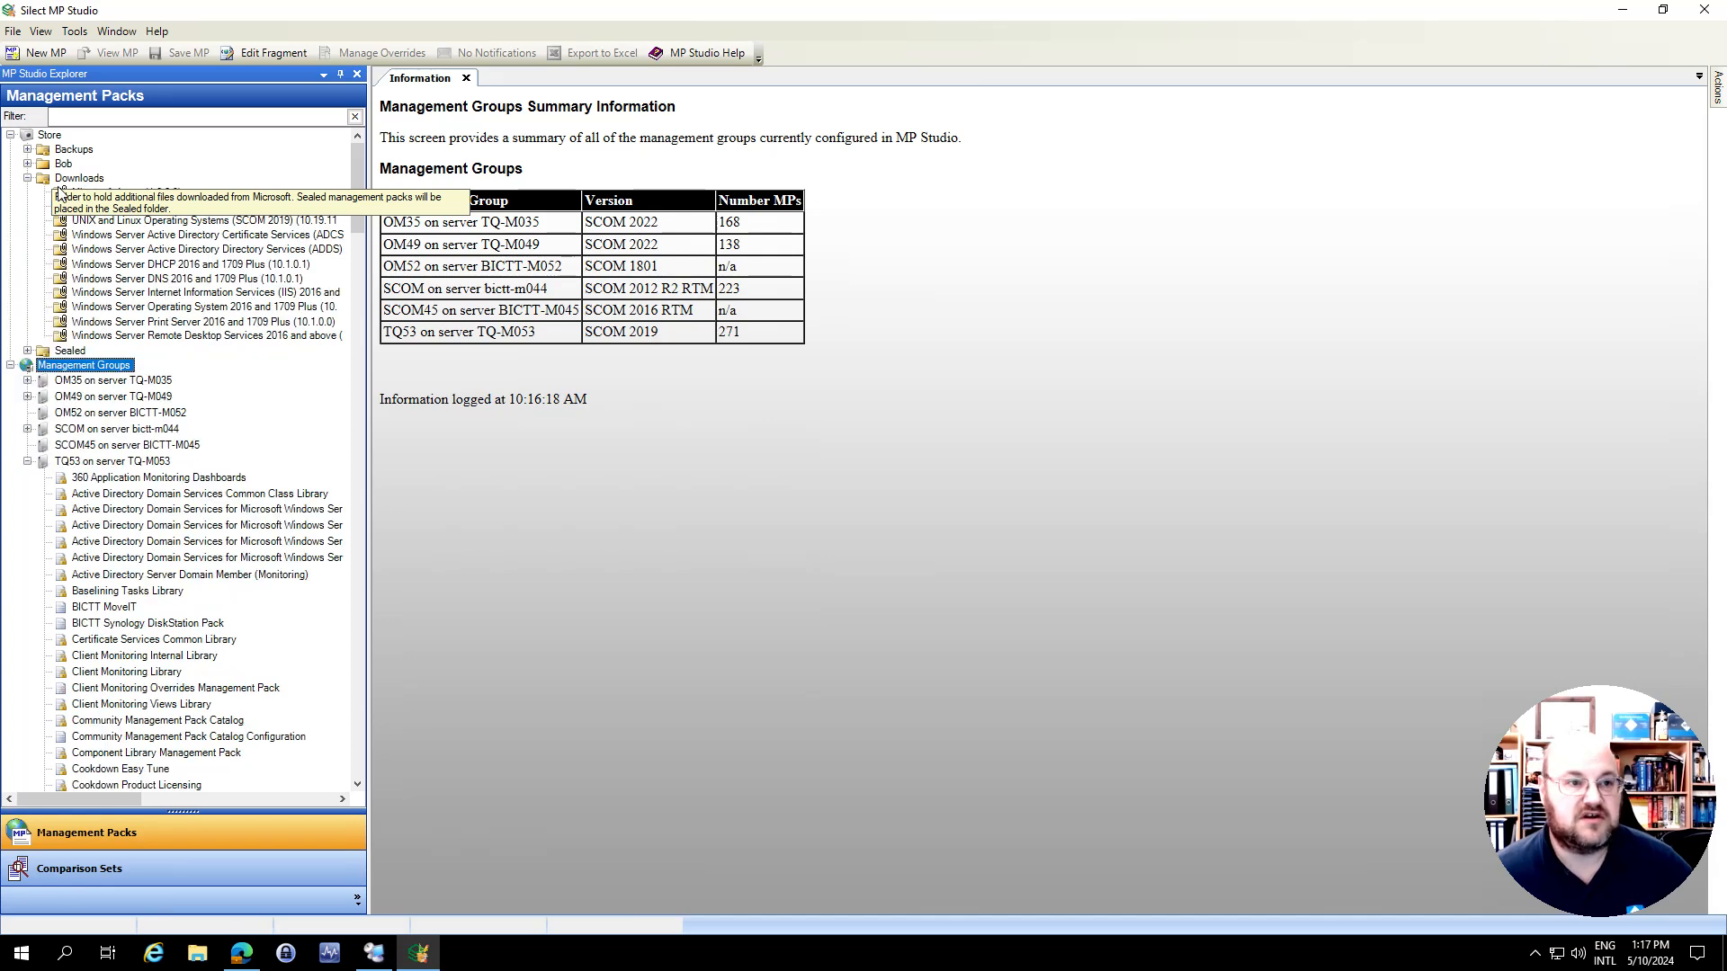
click(204, 280)
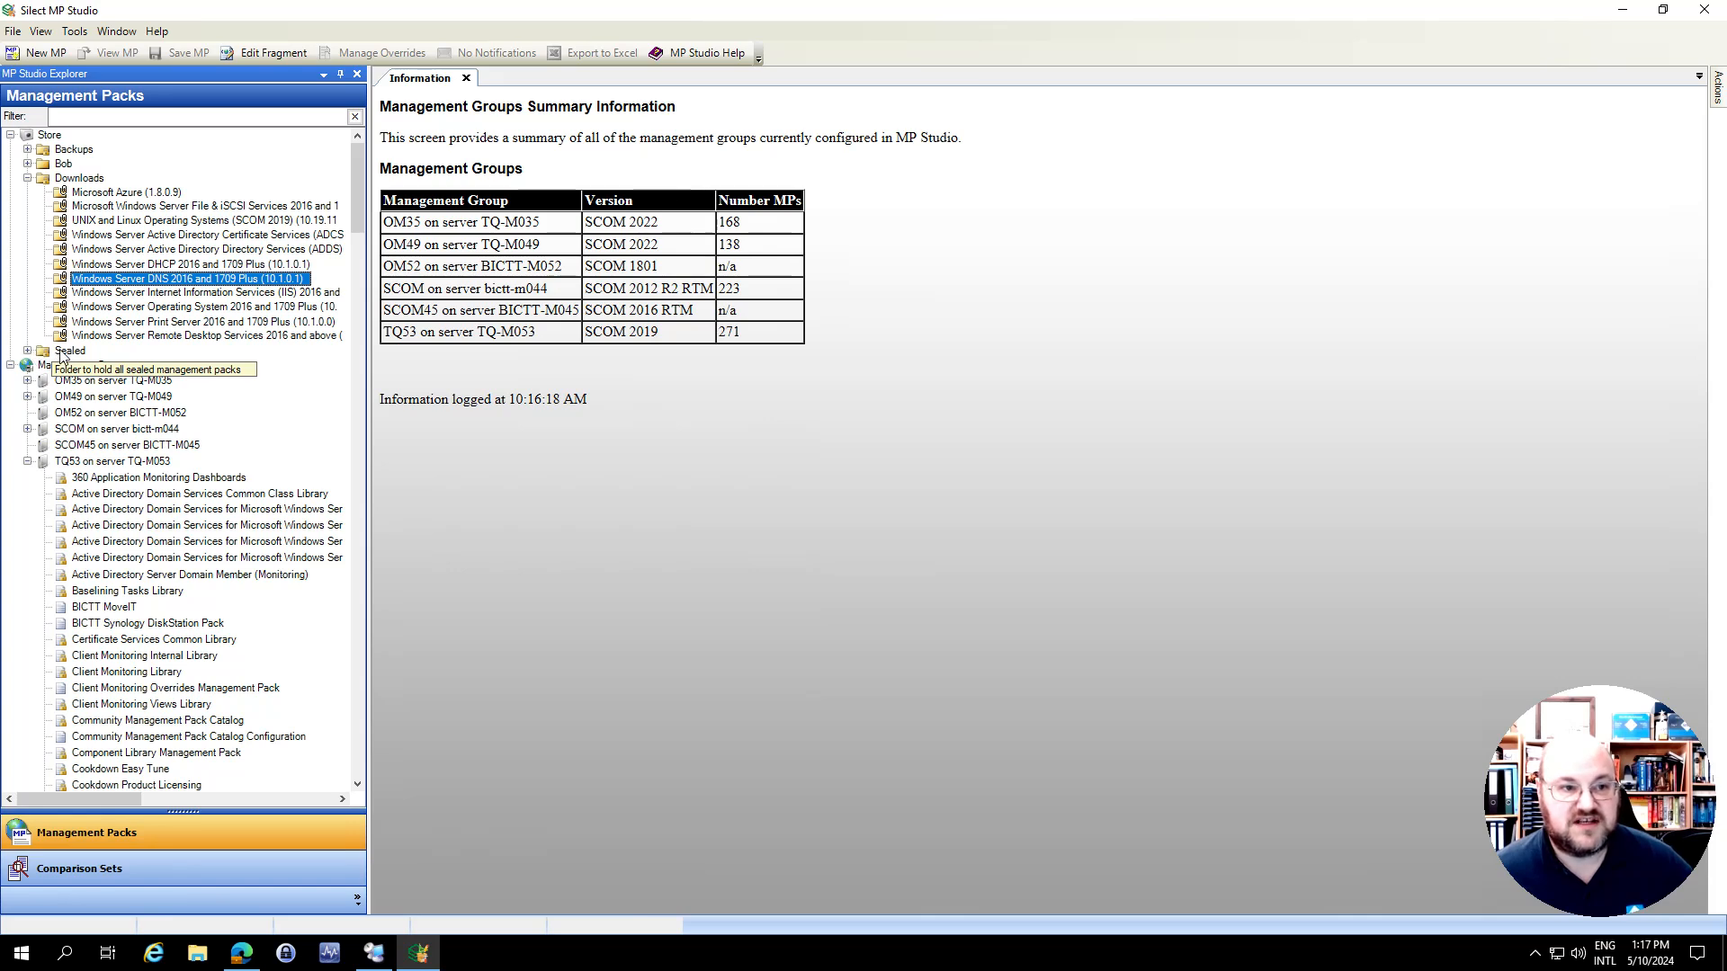
click(28, 351)
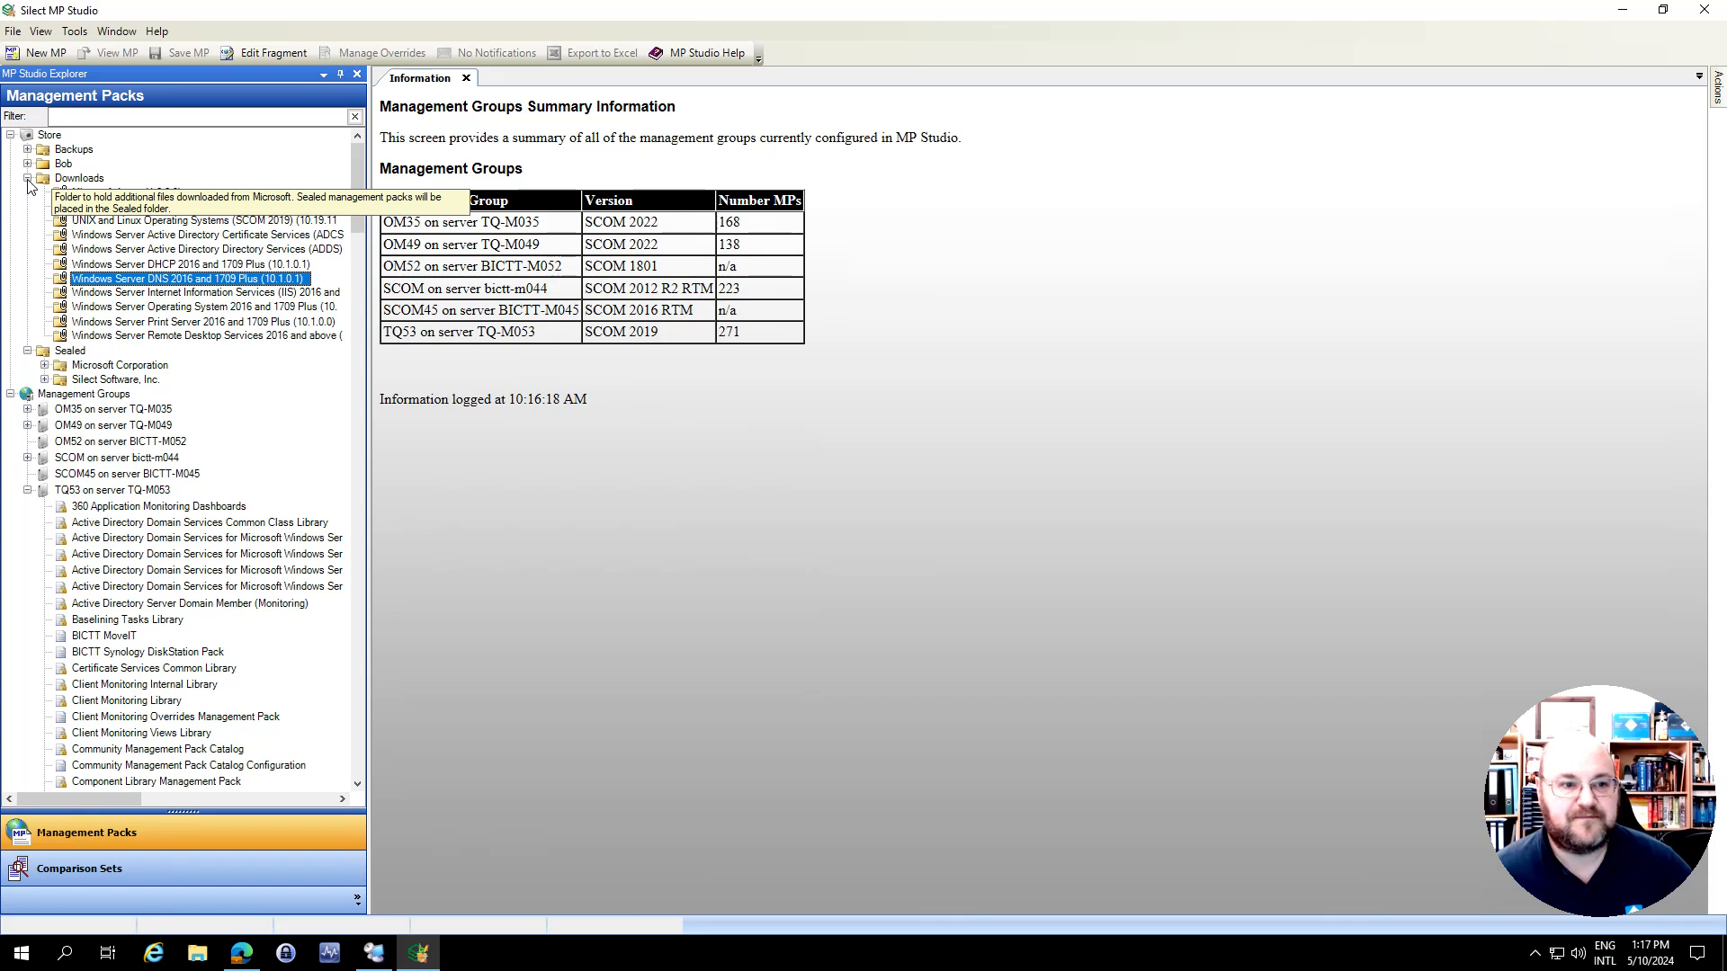
Filter the management pack tree by "dns", collapse the bictt-m044 group and select Overrides - DNS under TQ53
click(134, 121)
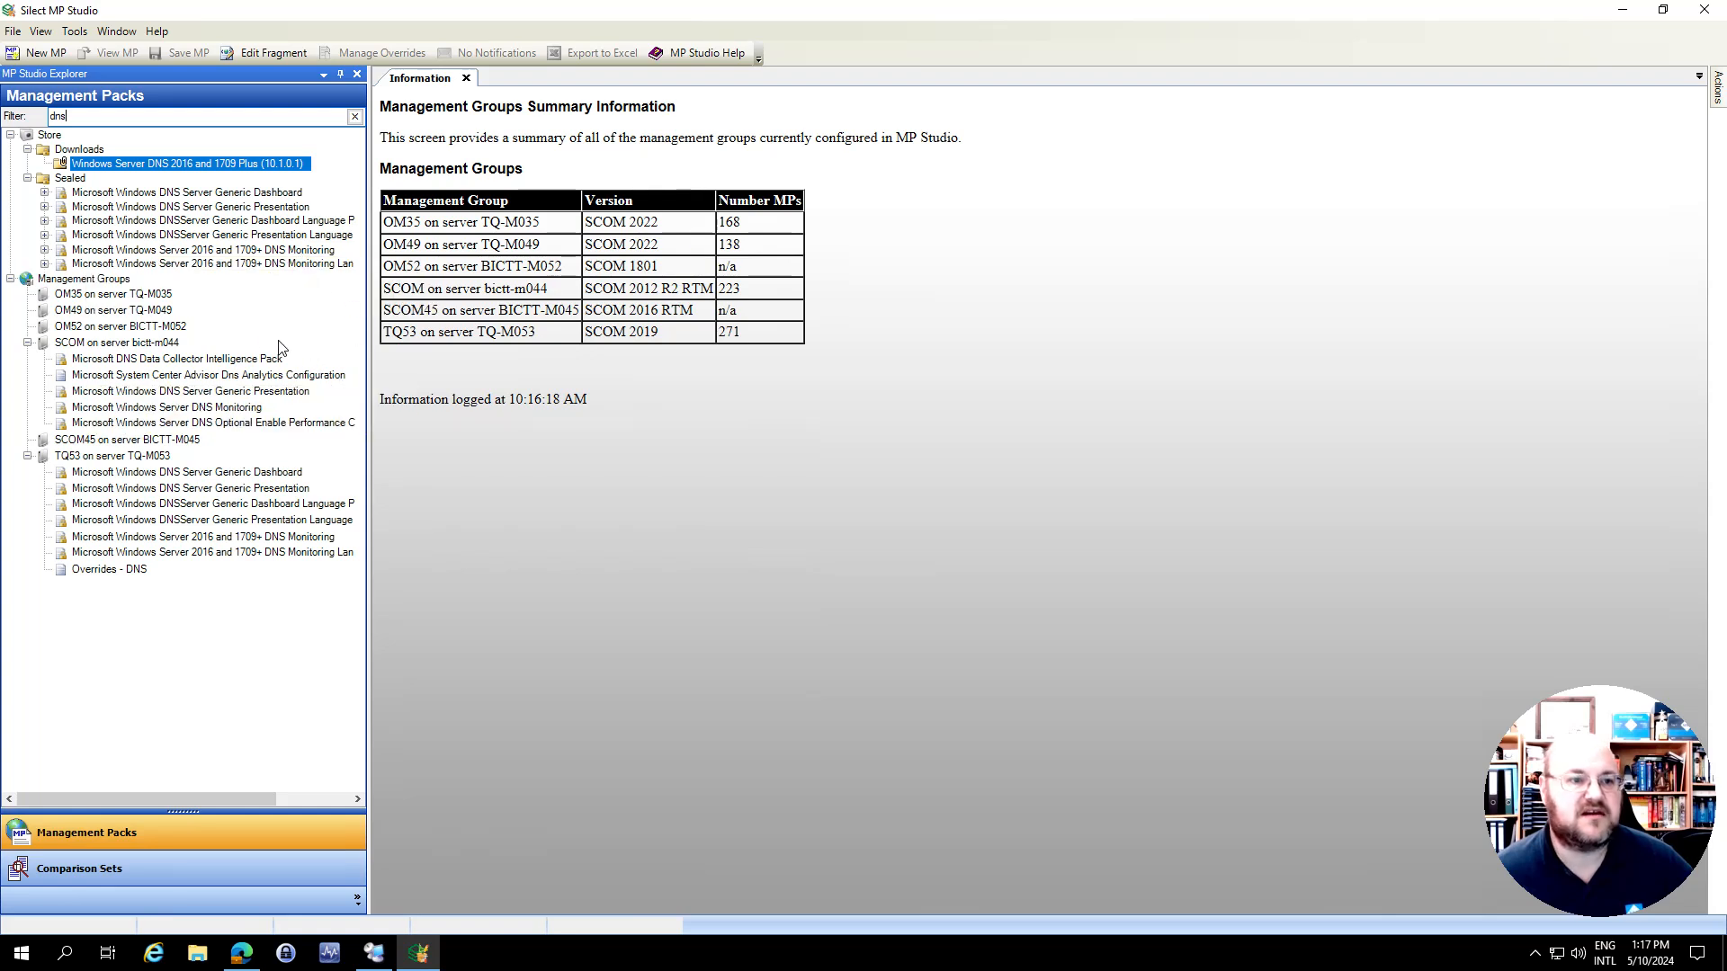
click(28, 345)
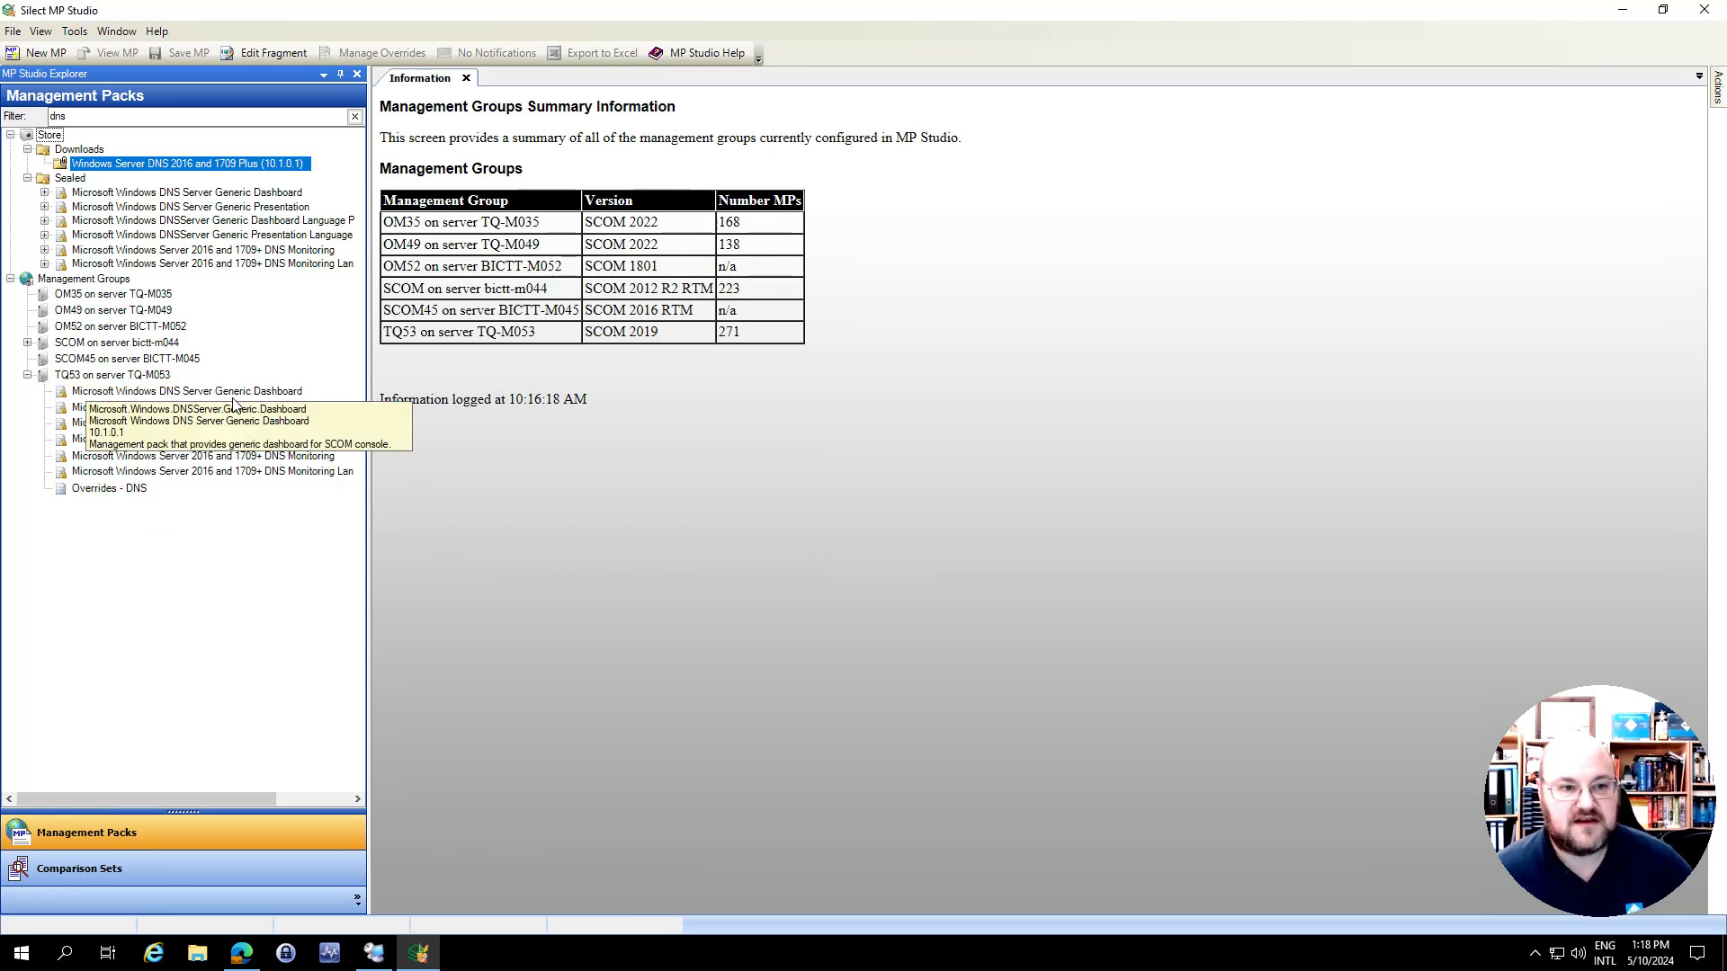
click(117, 491)
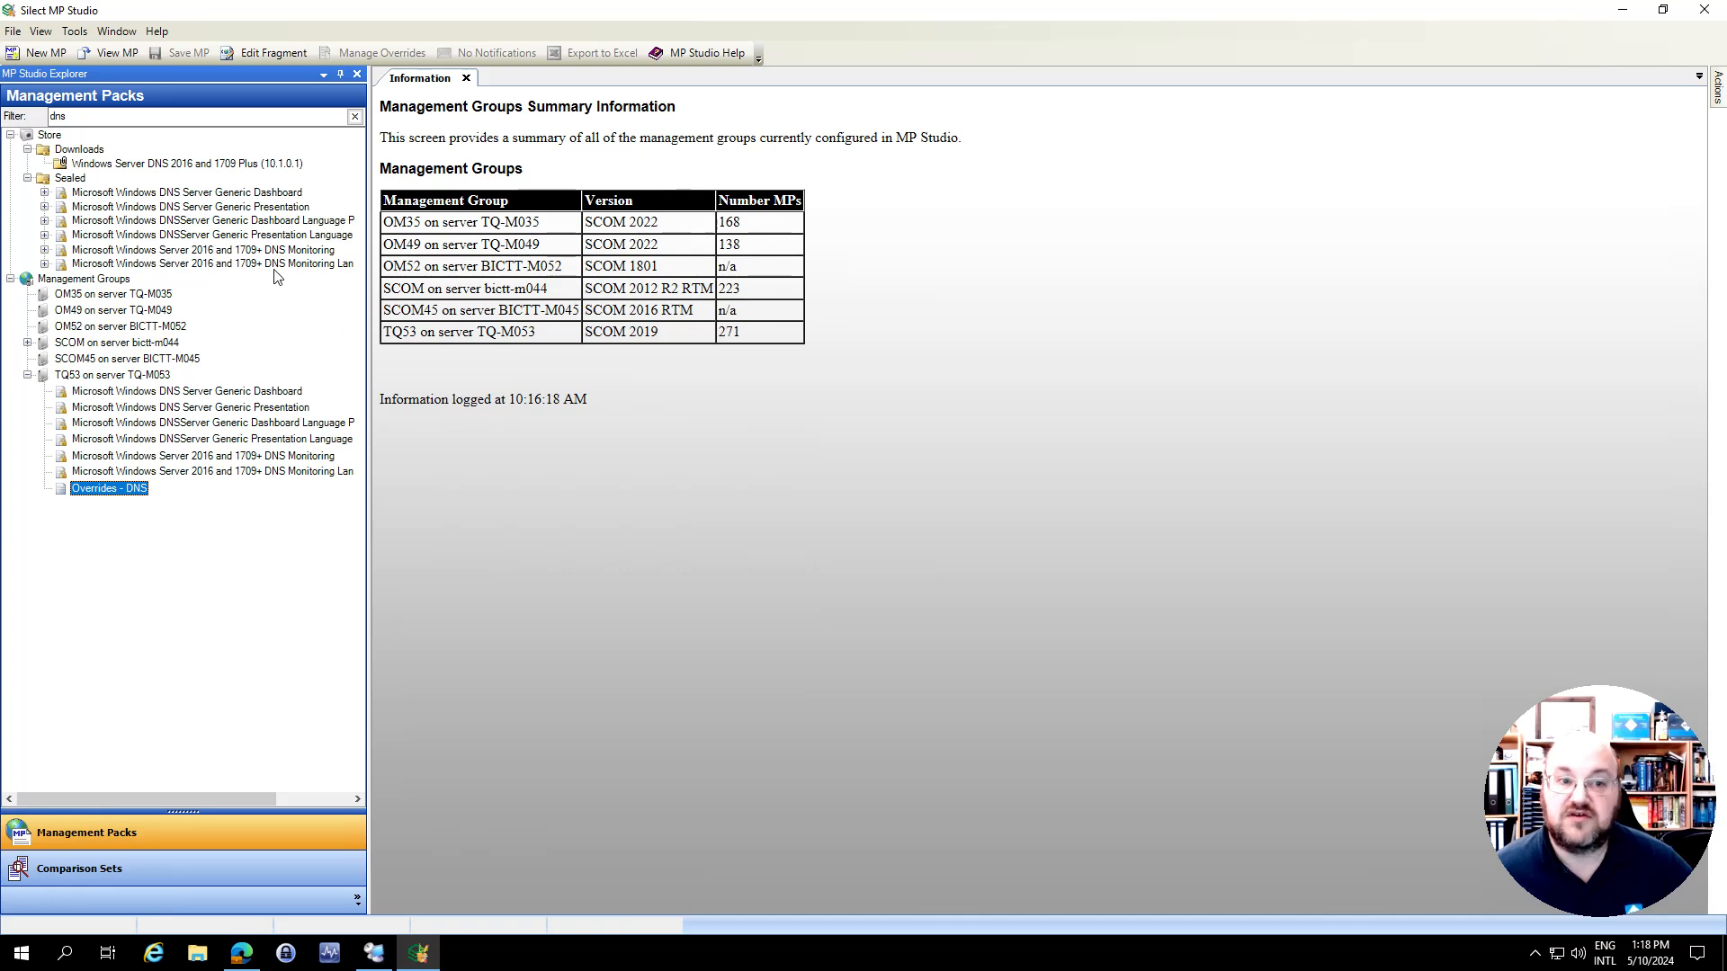
click(286, 193)
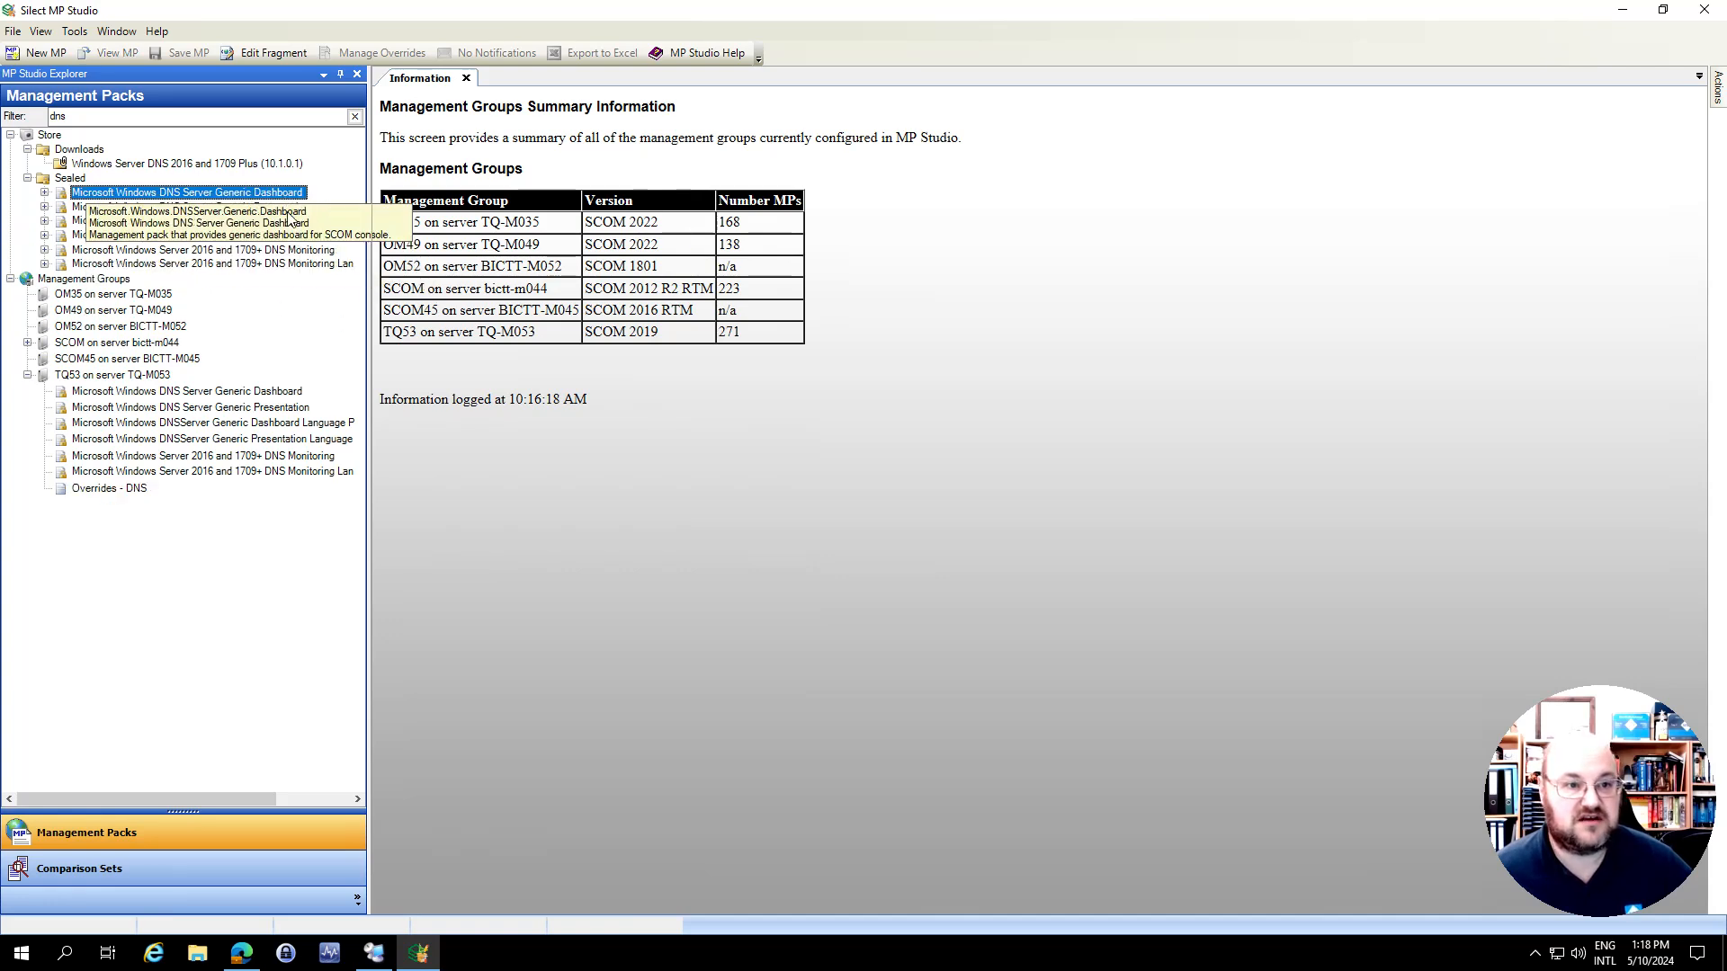
click(284, 208)
right_click(286, 207)
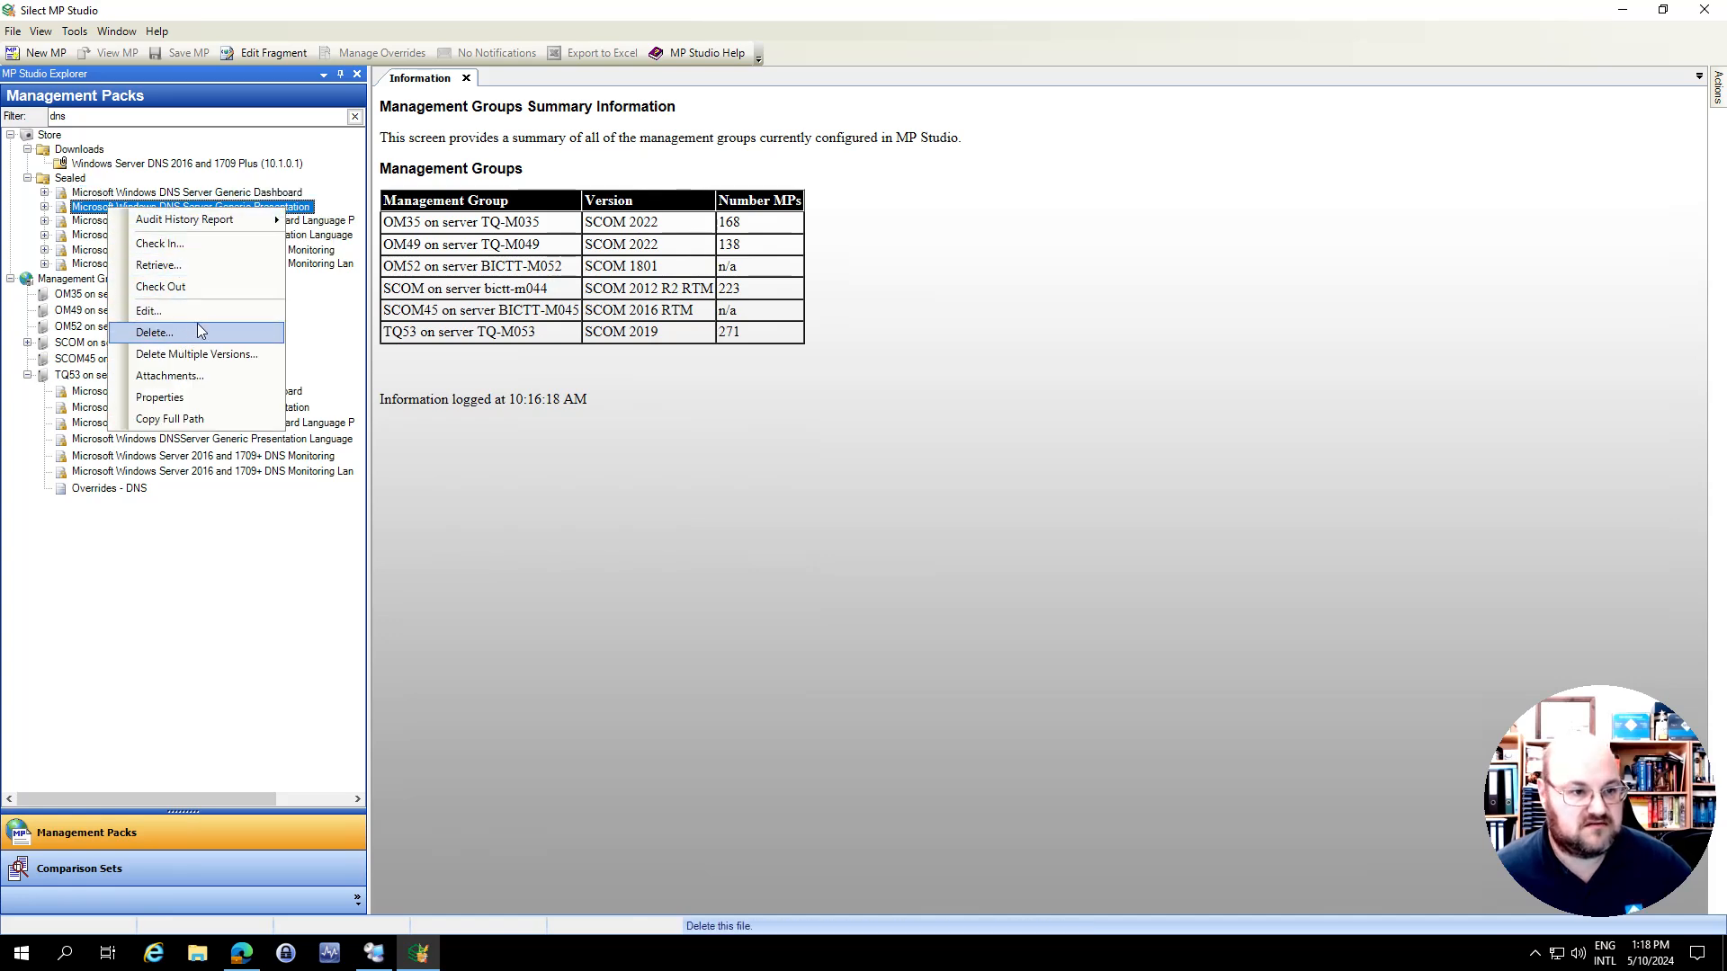
click(219, 243)
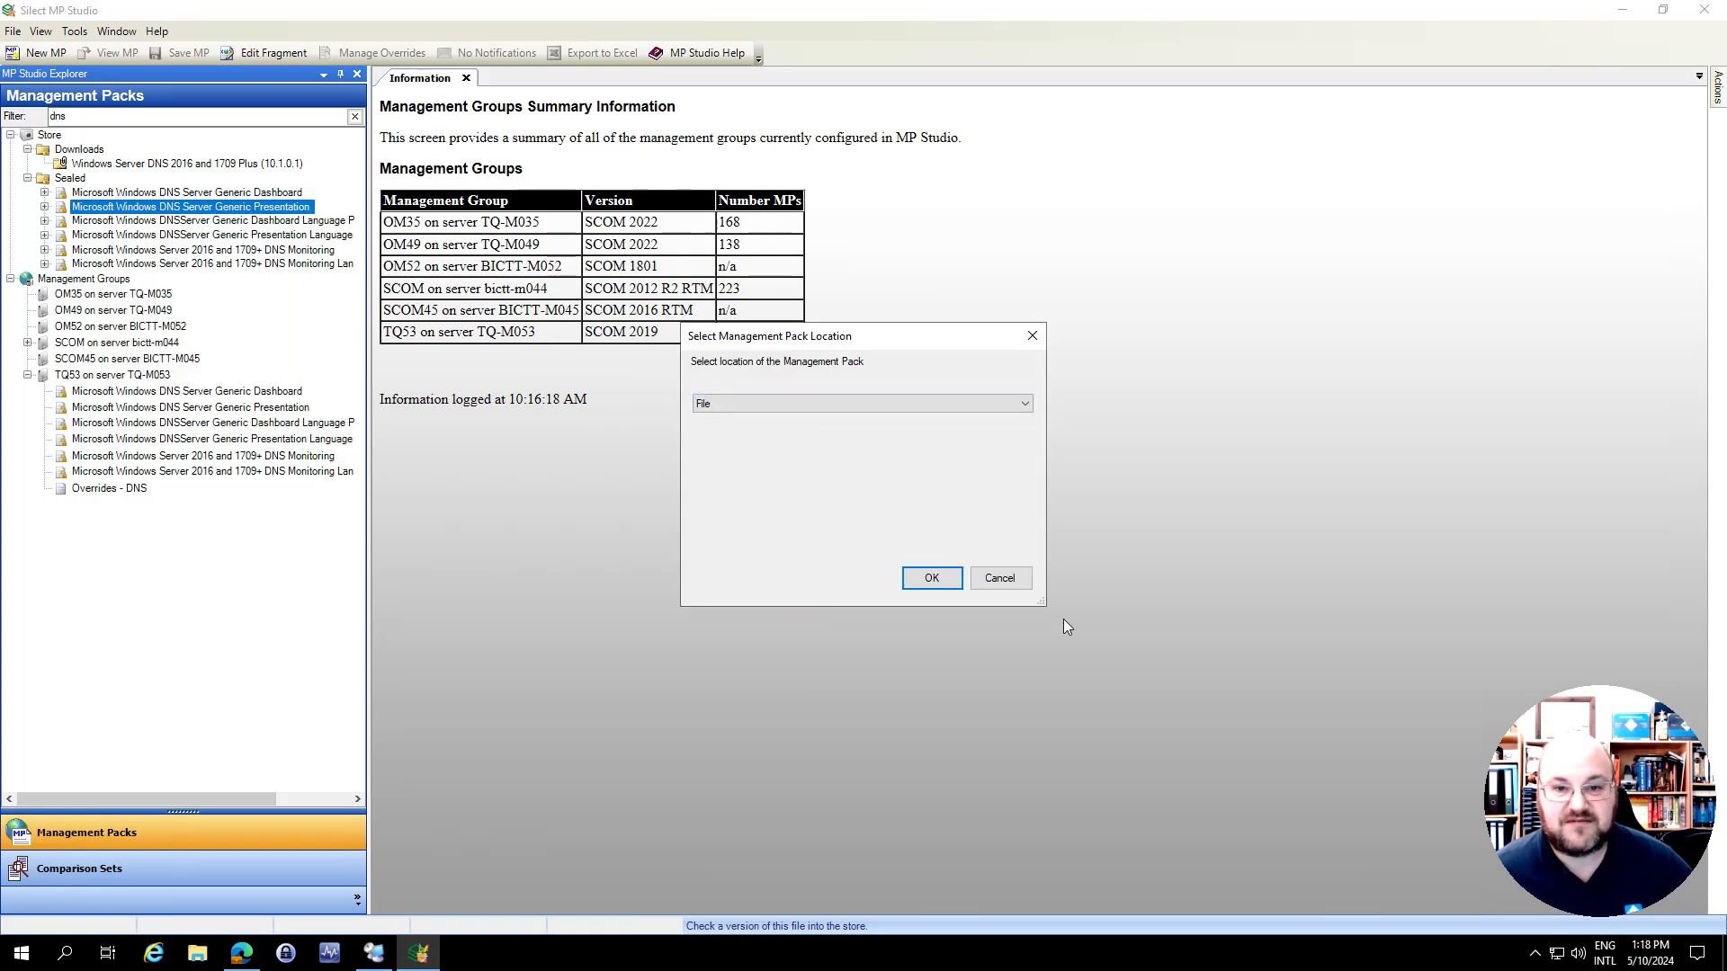
click(1013, 586)
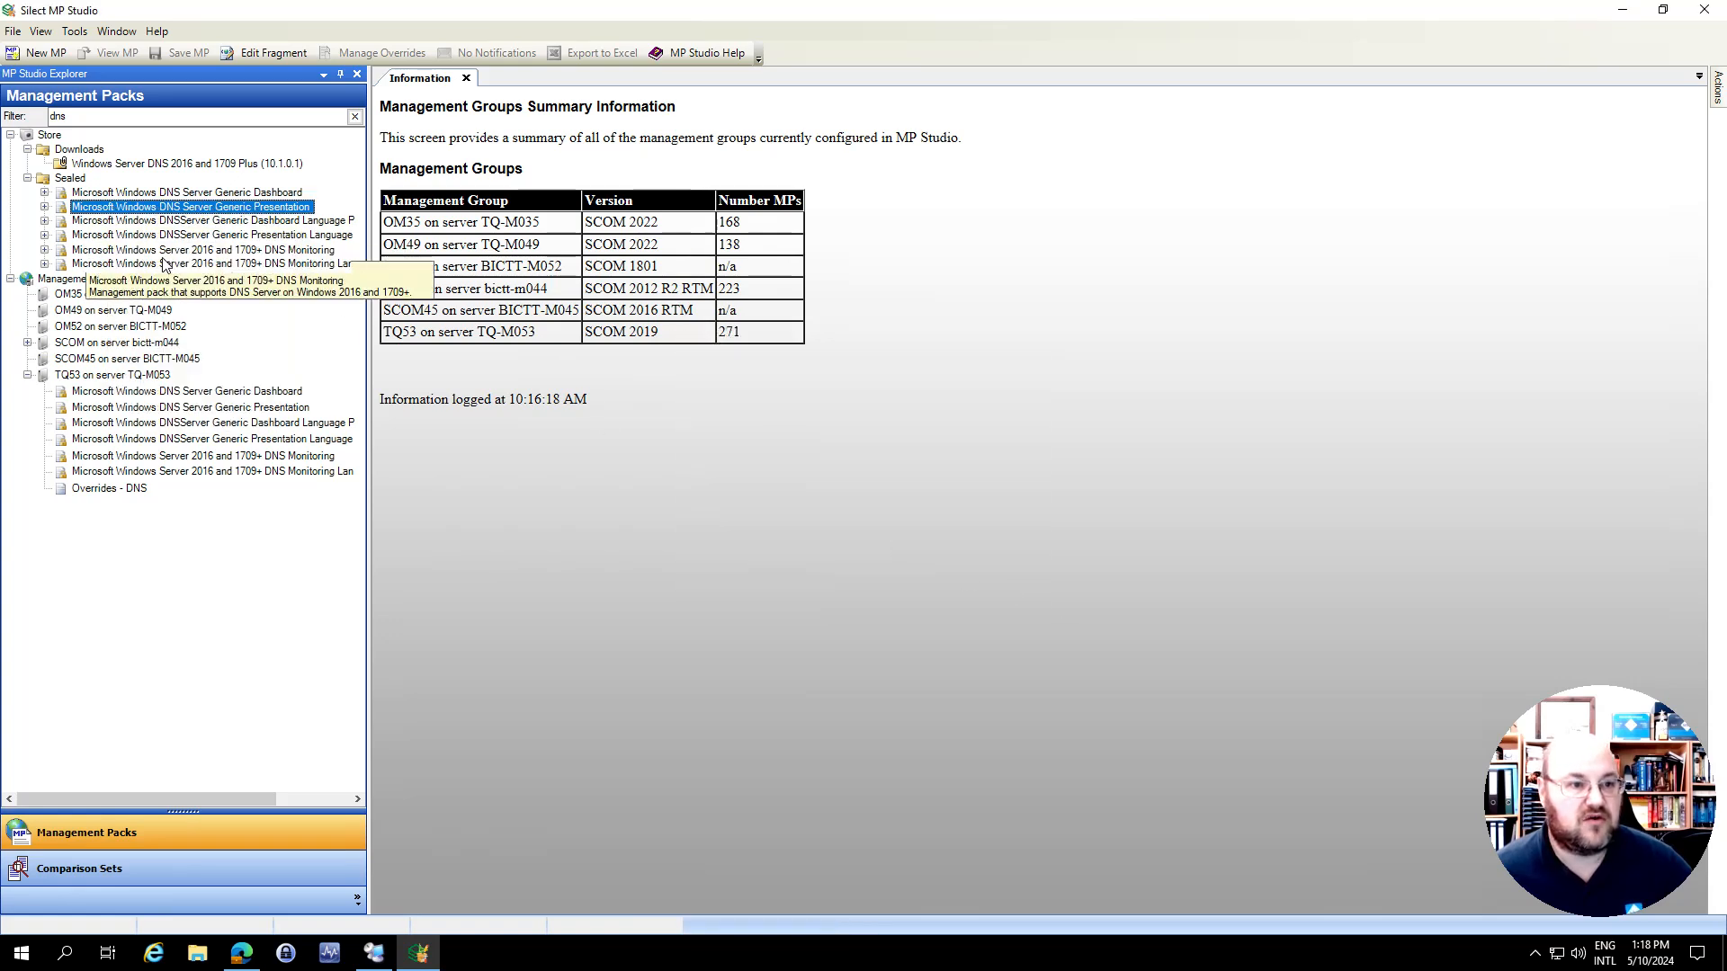
Deploy version 10.1.0.1 of the sealed Microsoft Windows DNS Server Generic Presentation pack to the OM49 management group
click(45, 206)
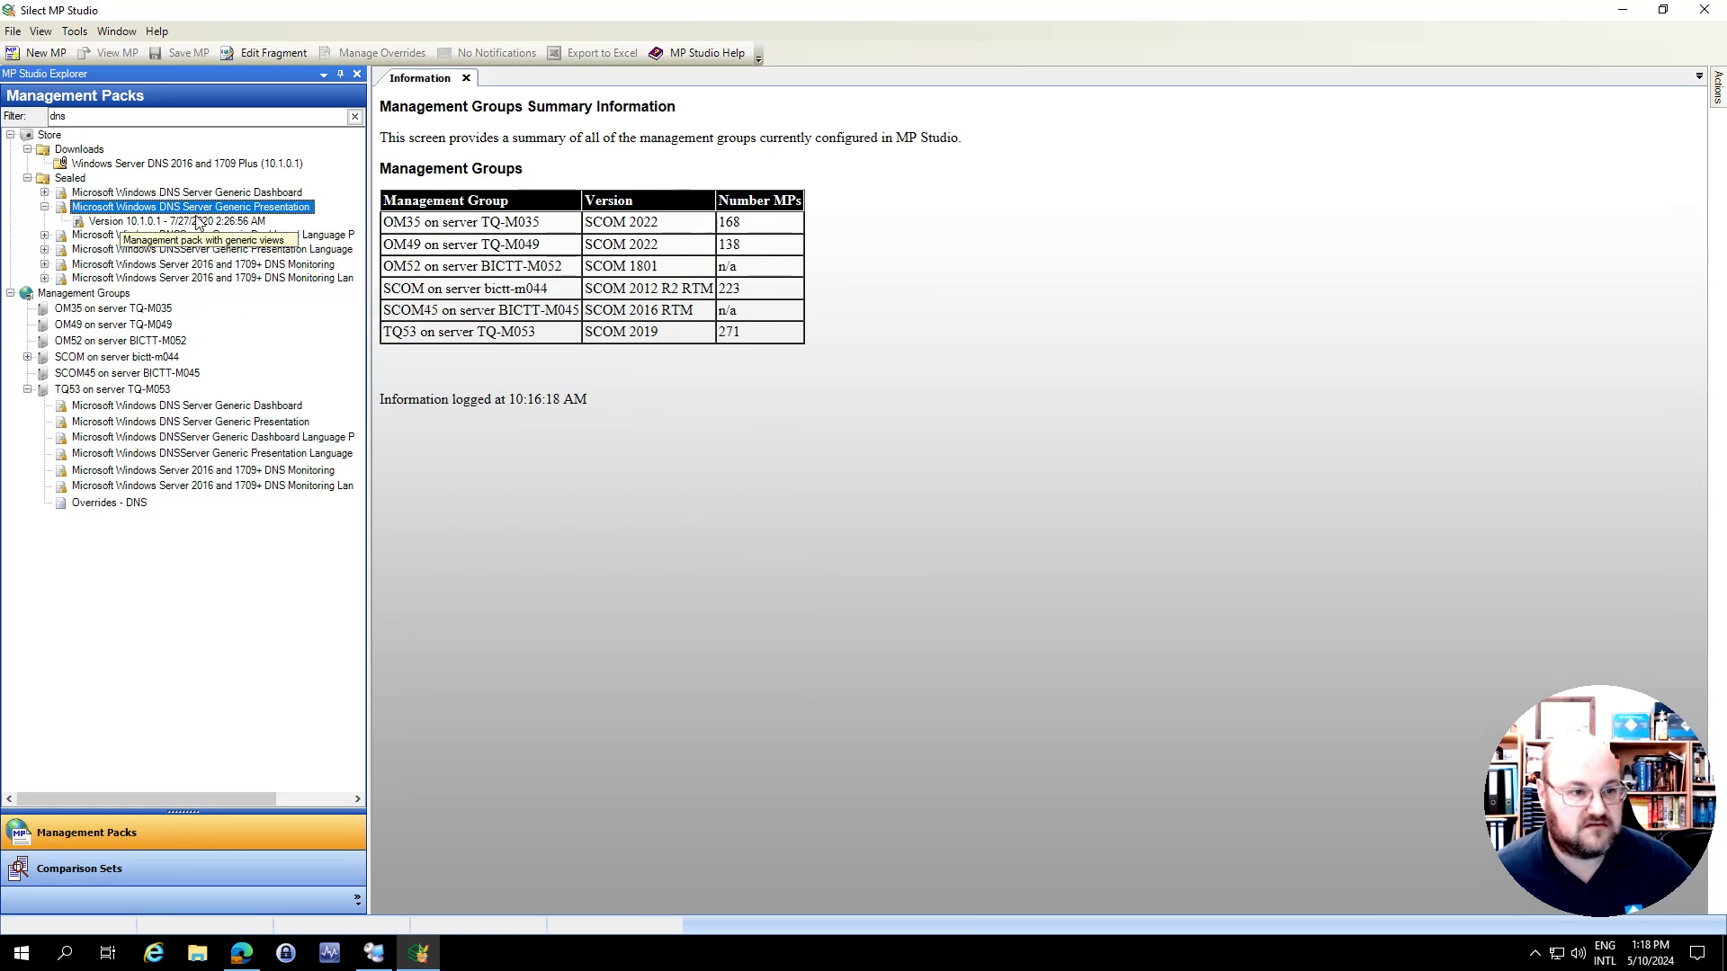
click(225, 221)
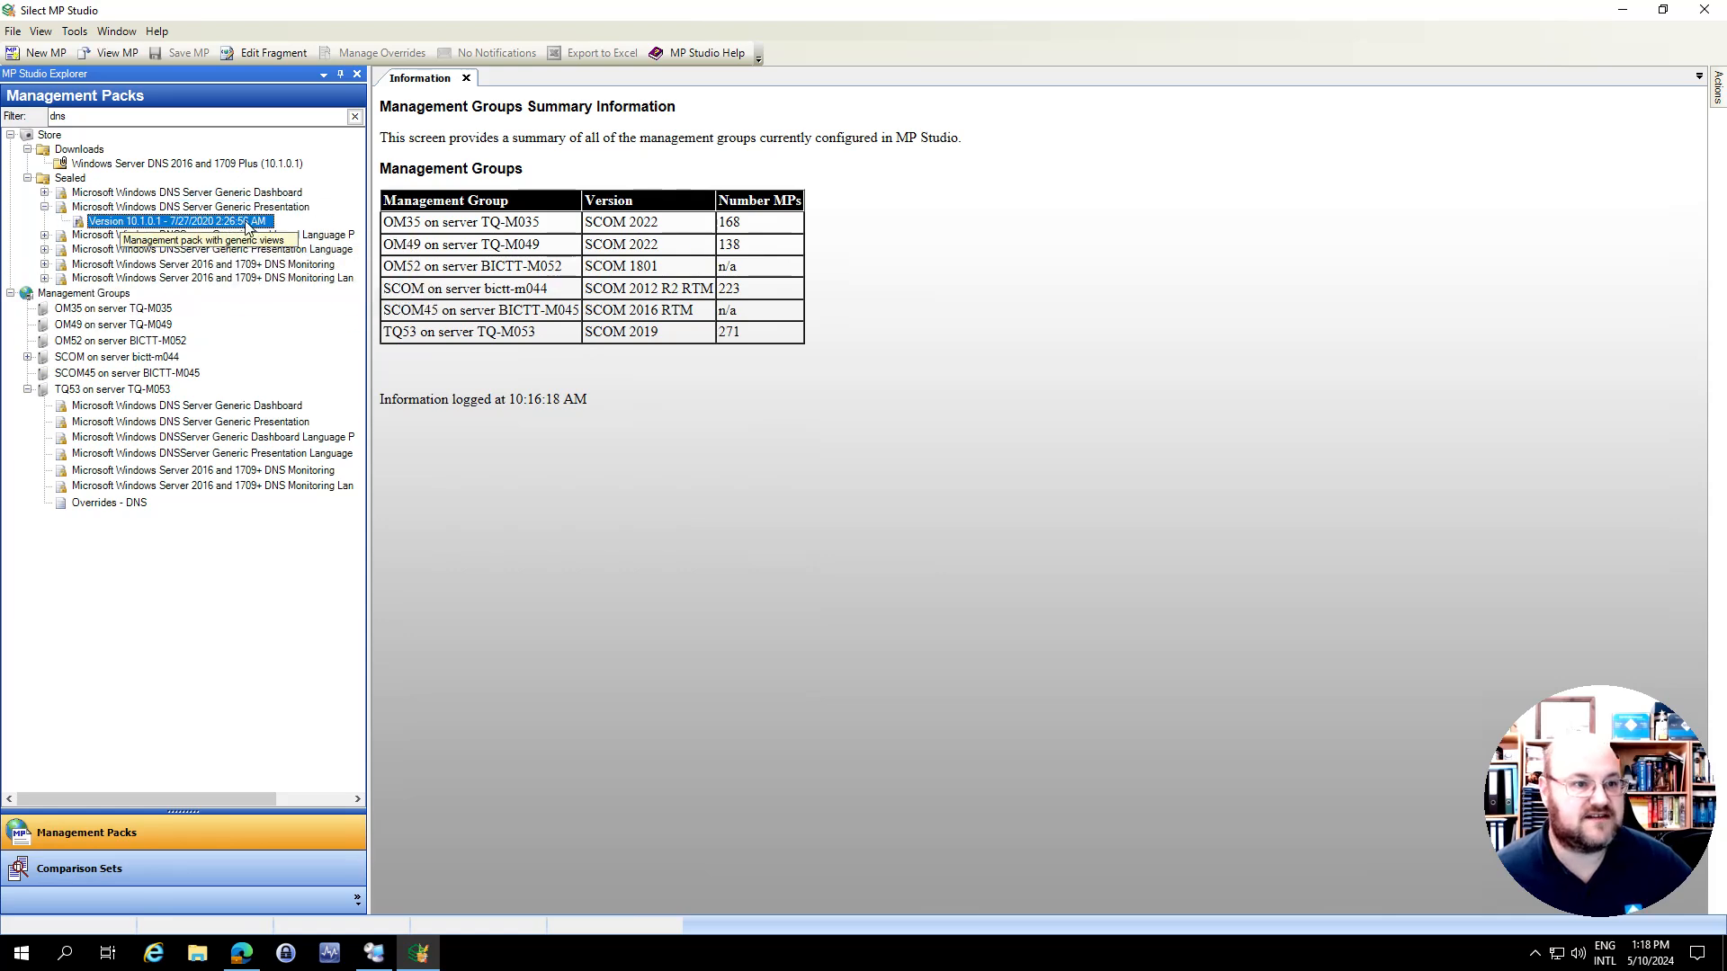
right_click(184, 228)
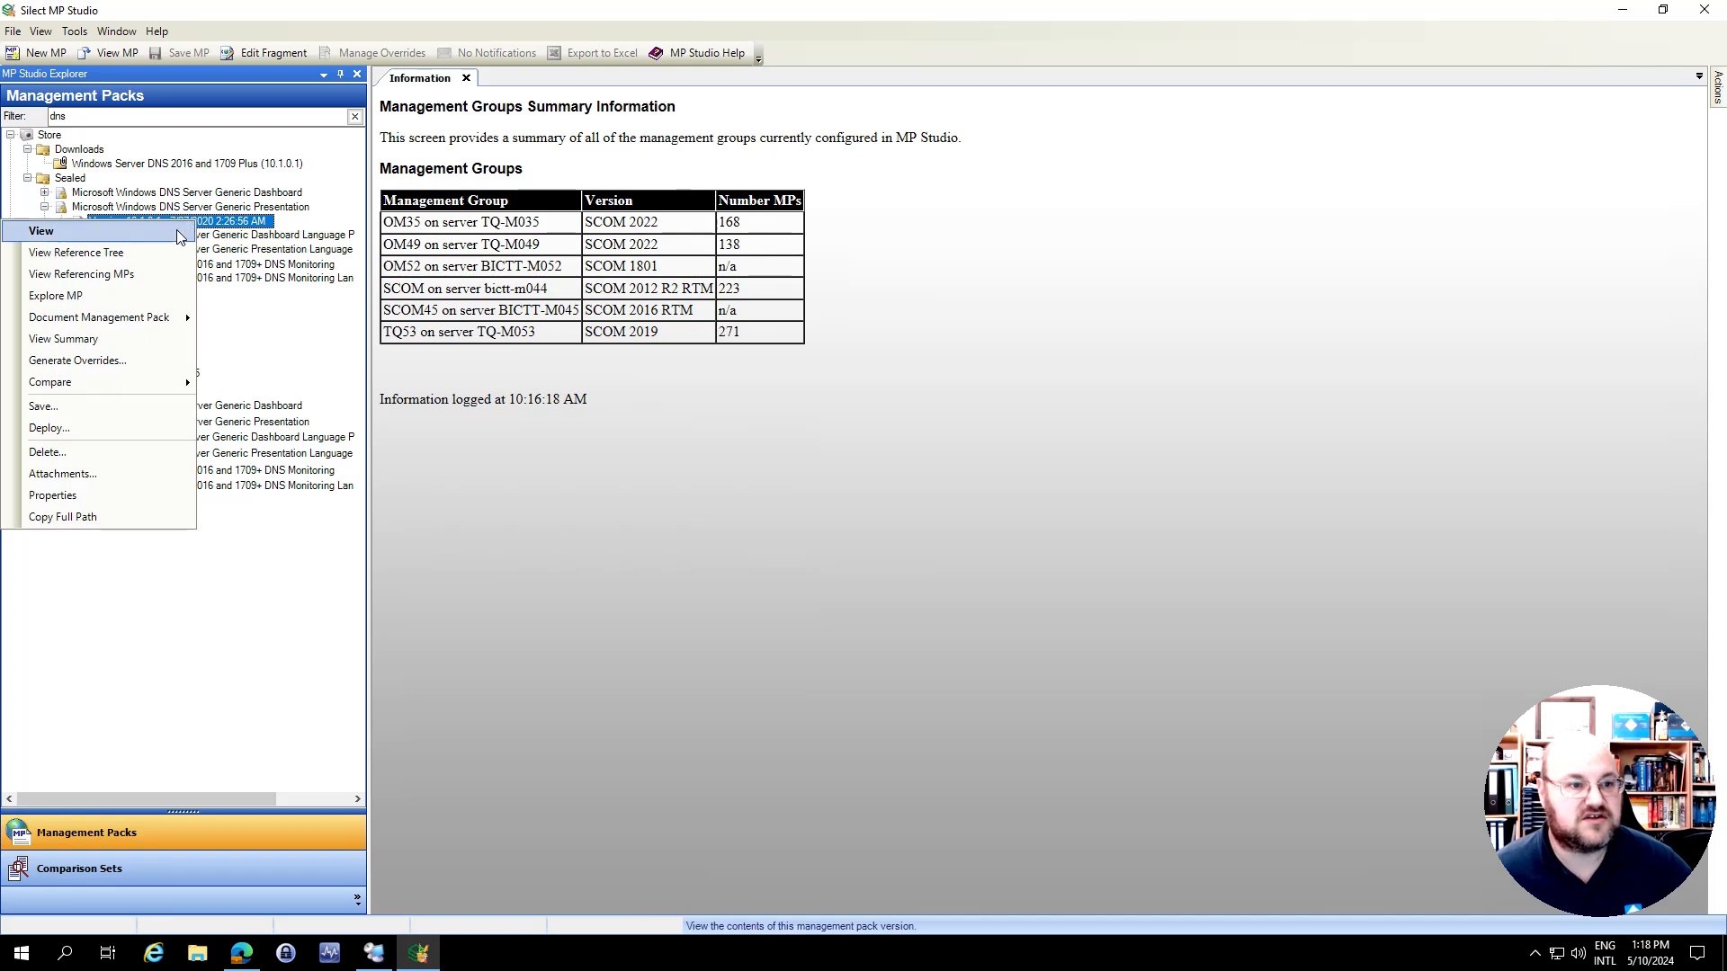
click(102, 430)
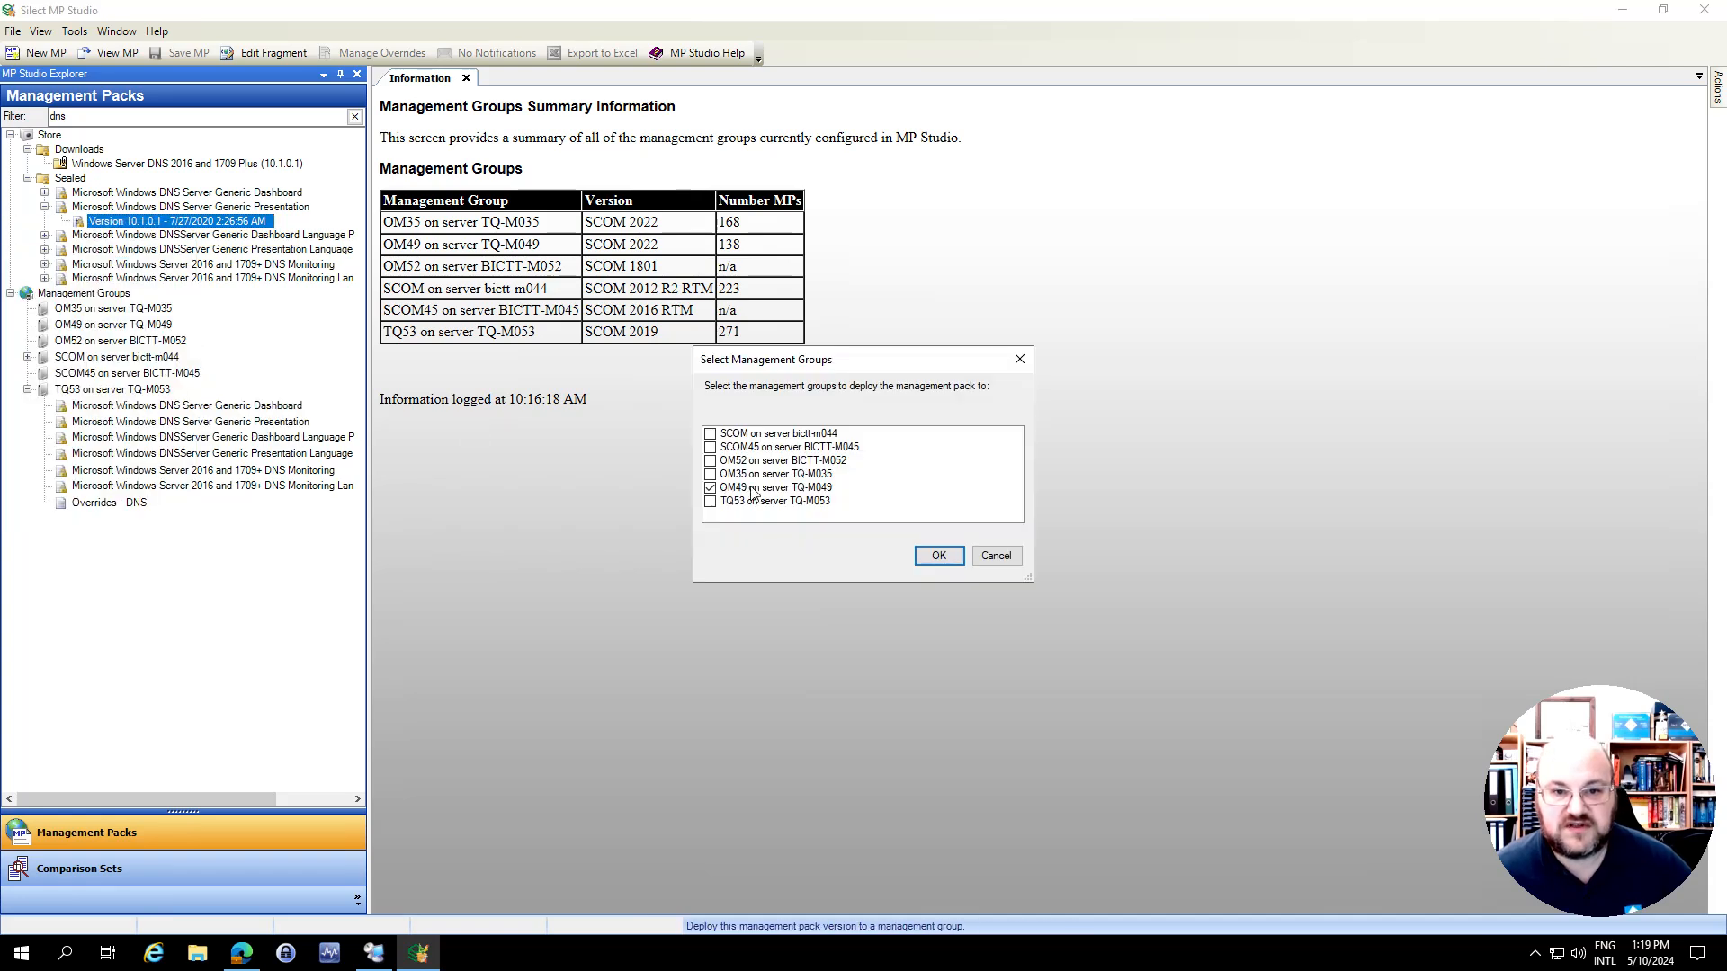
click(938, 555)
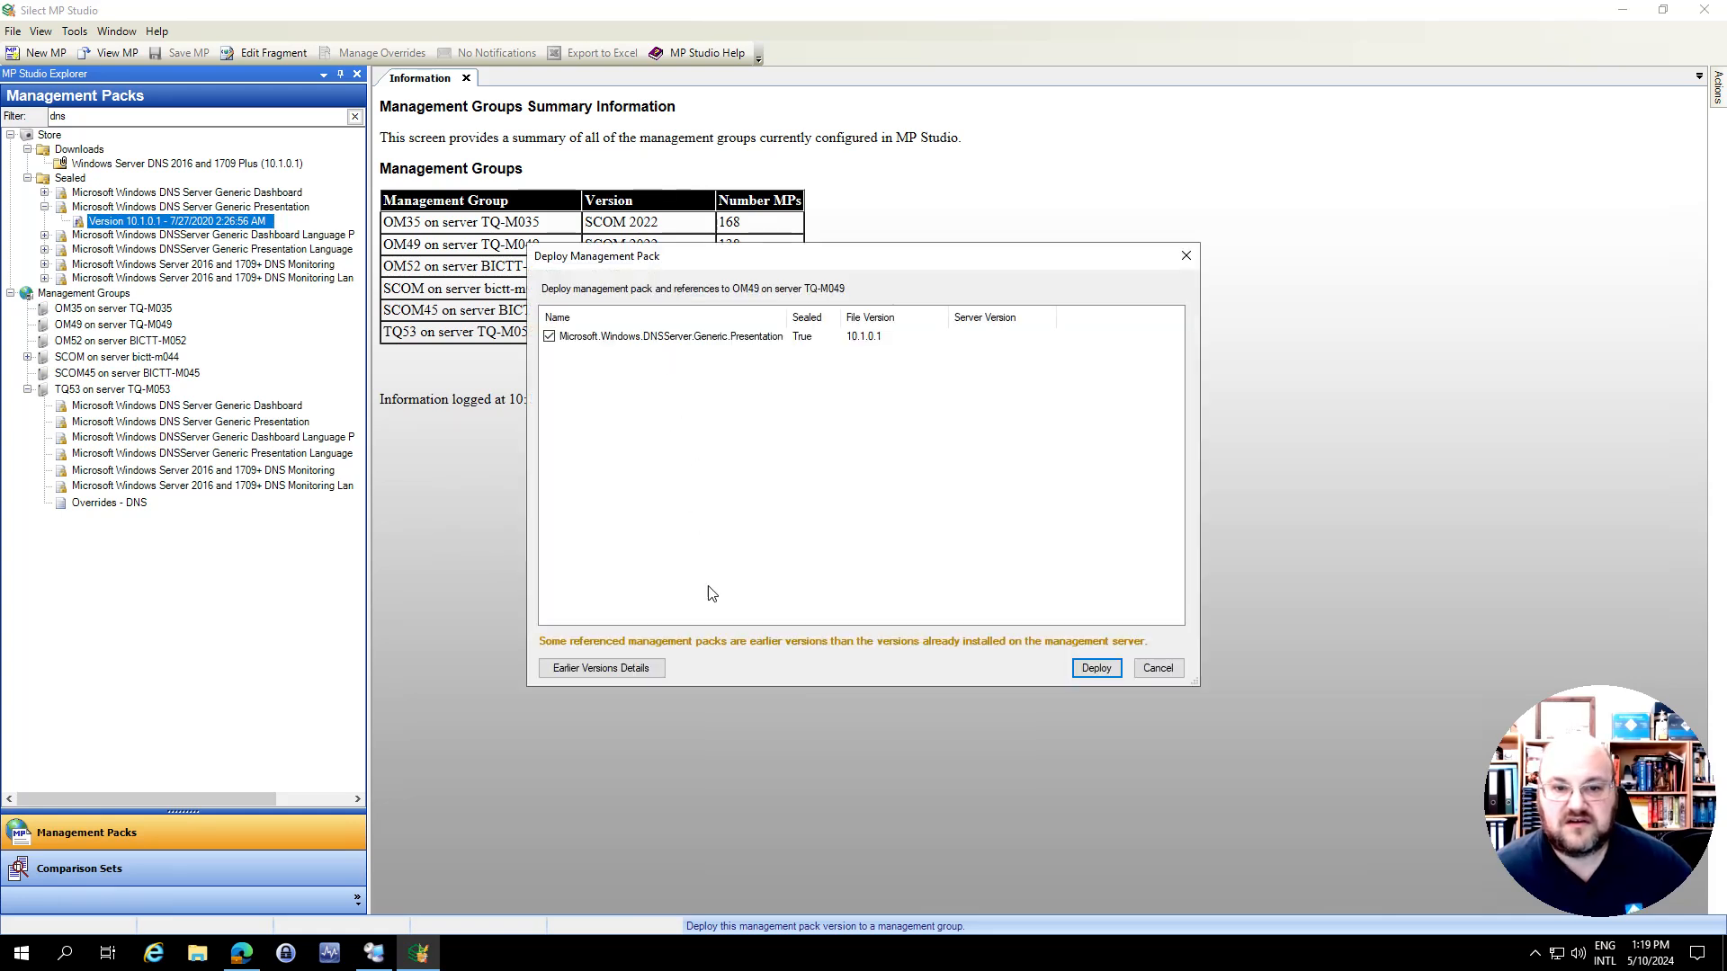
click(1097, 670)
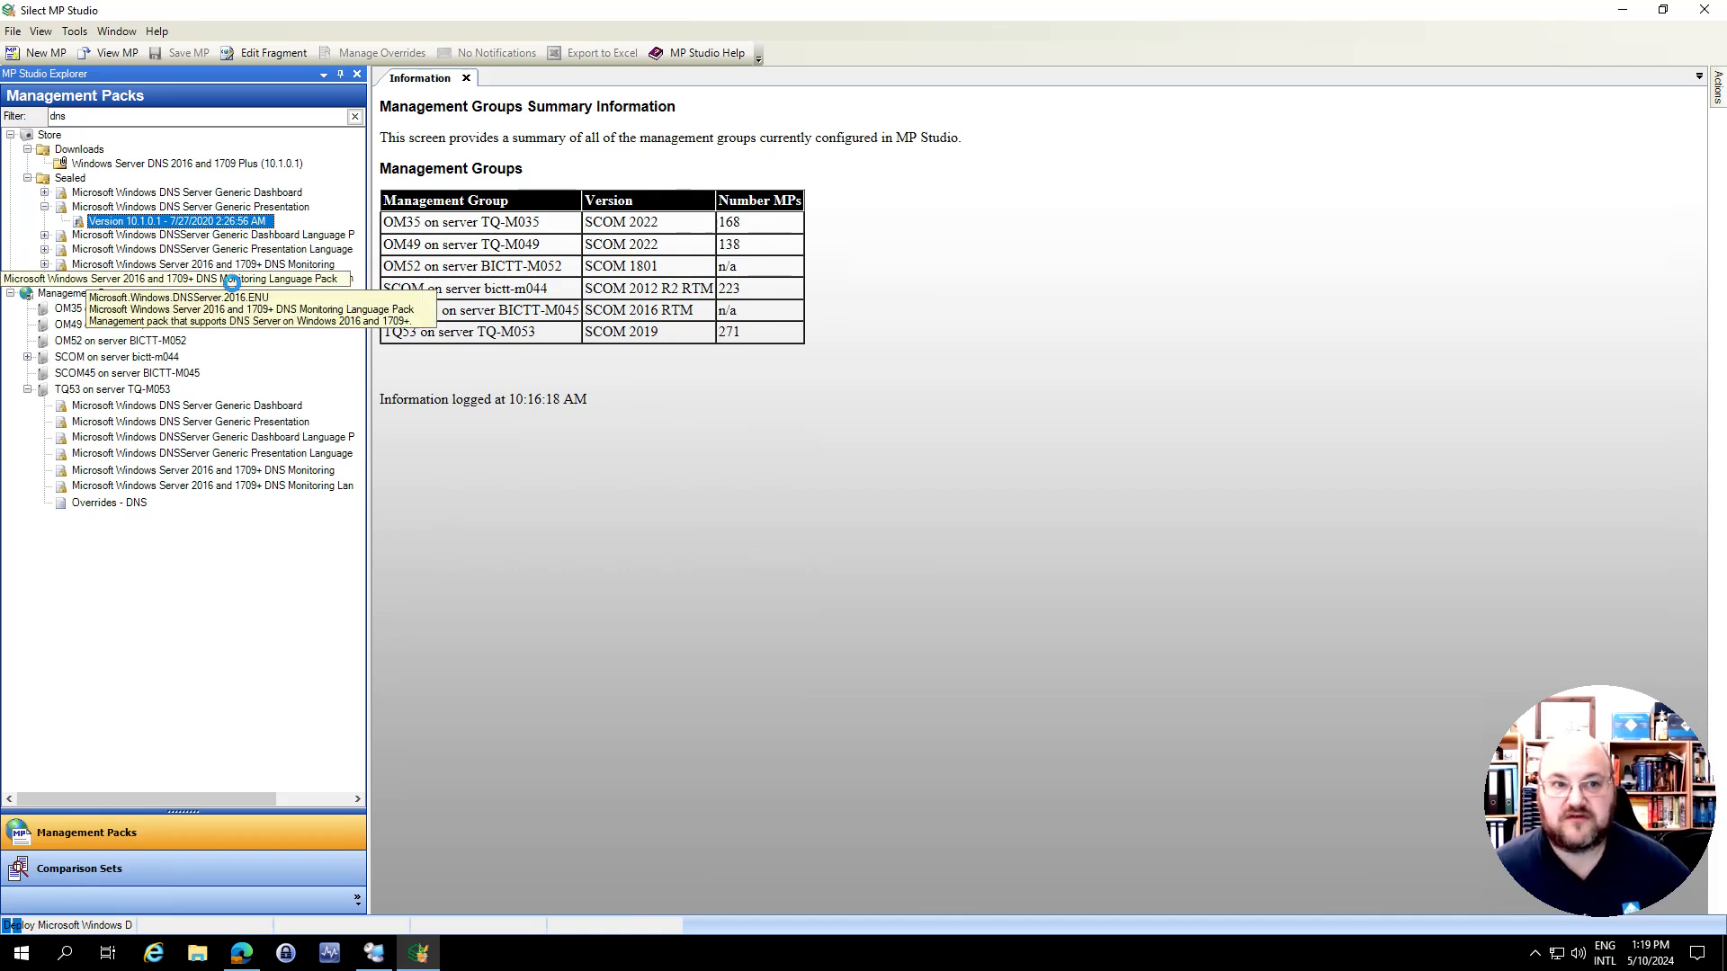
mouse_move(151, 346)
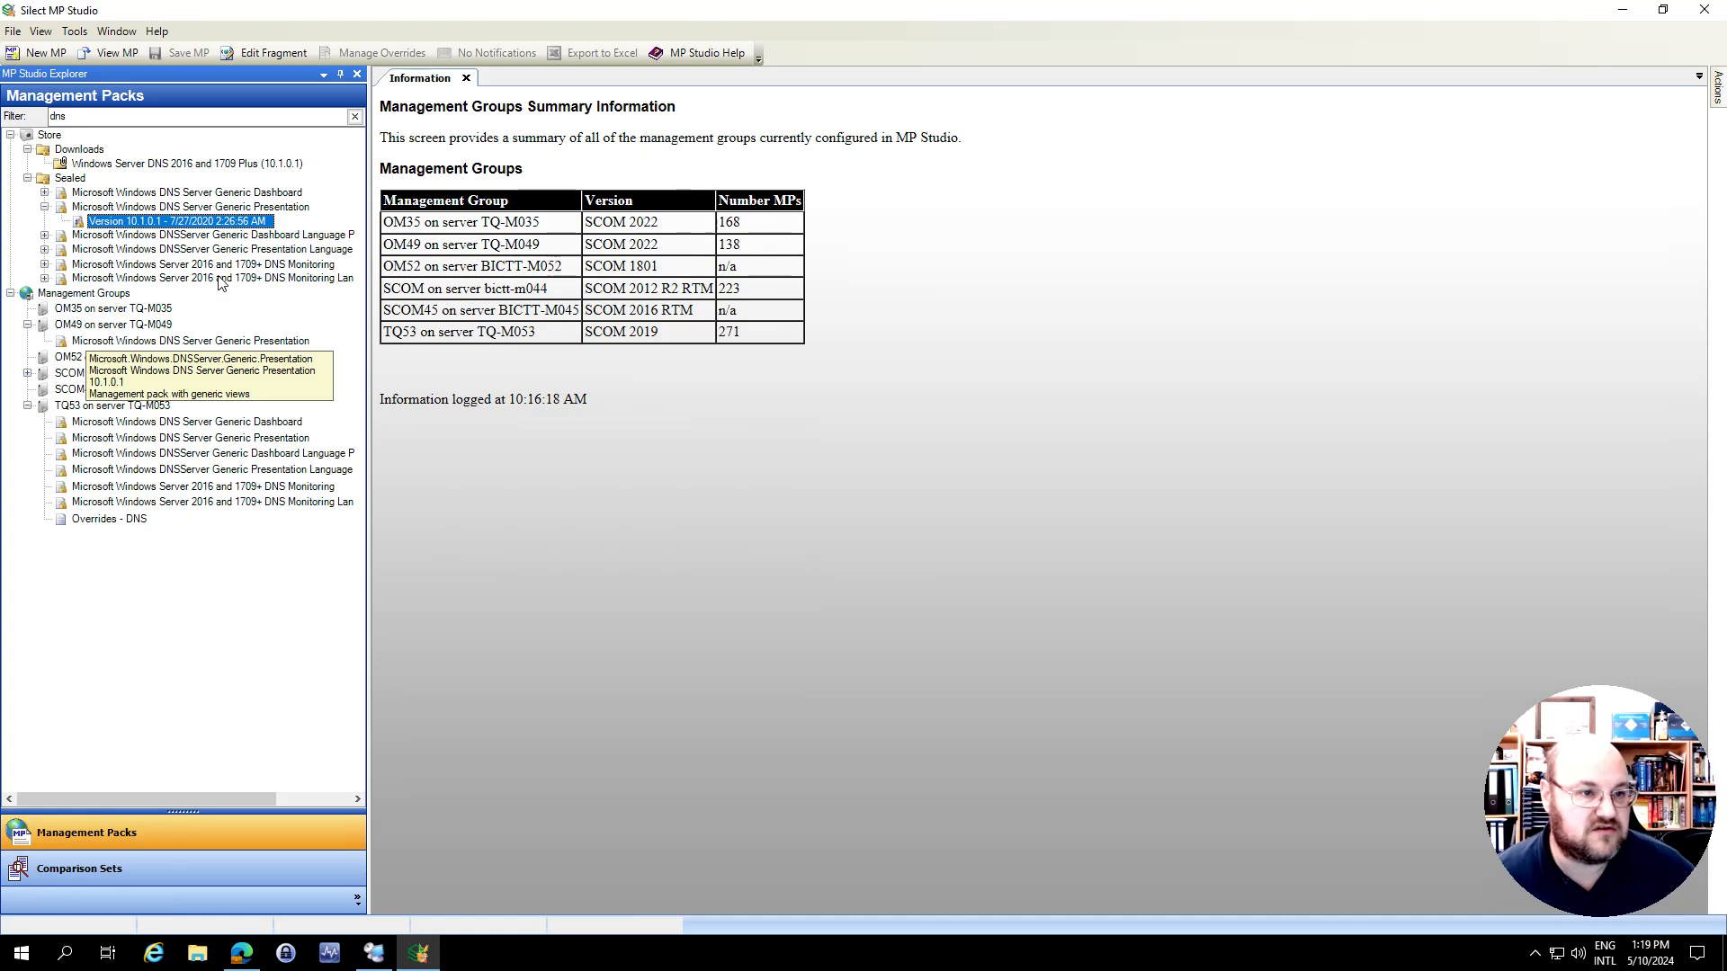
Start the Migration Assistant with TQ53 (SCOM 2019) as the source and OM49 (SCOM 2022) as the destination
click(74, 33)
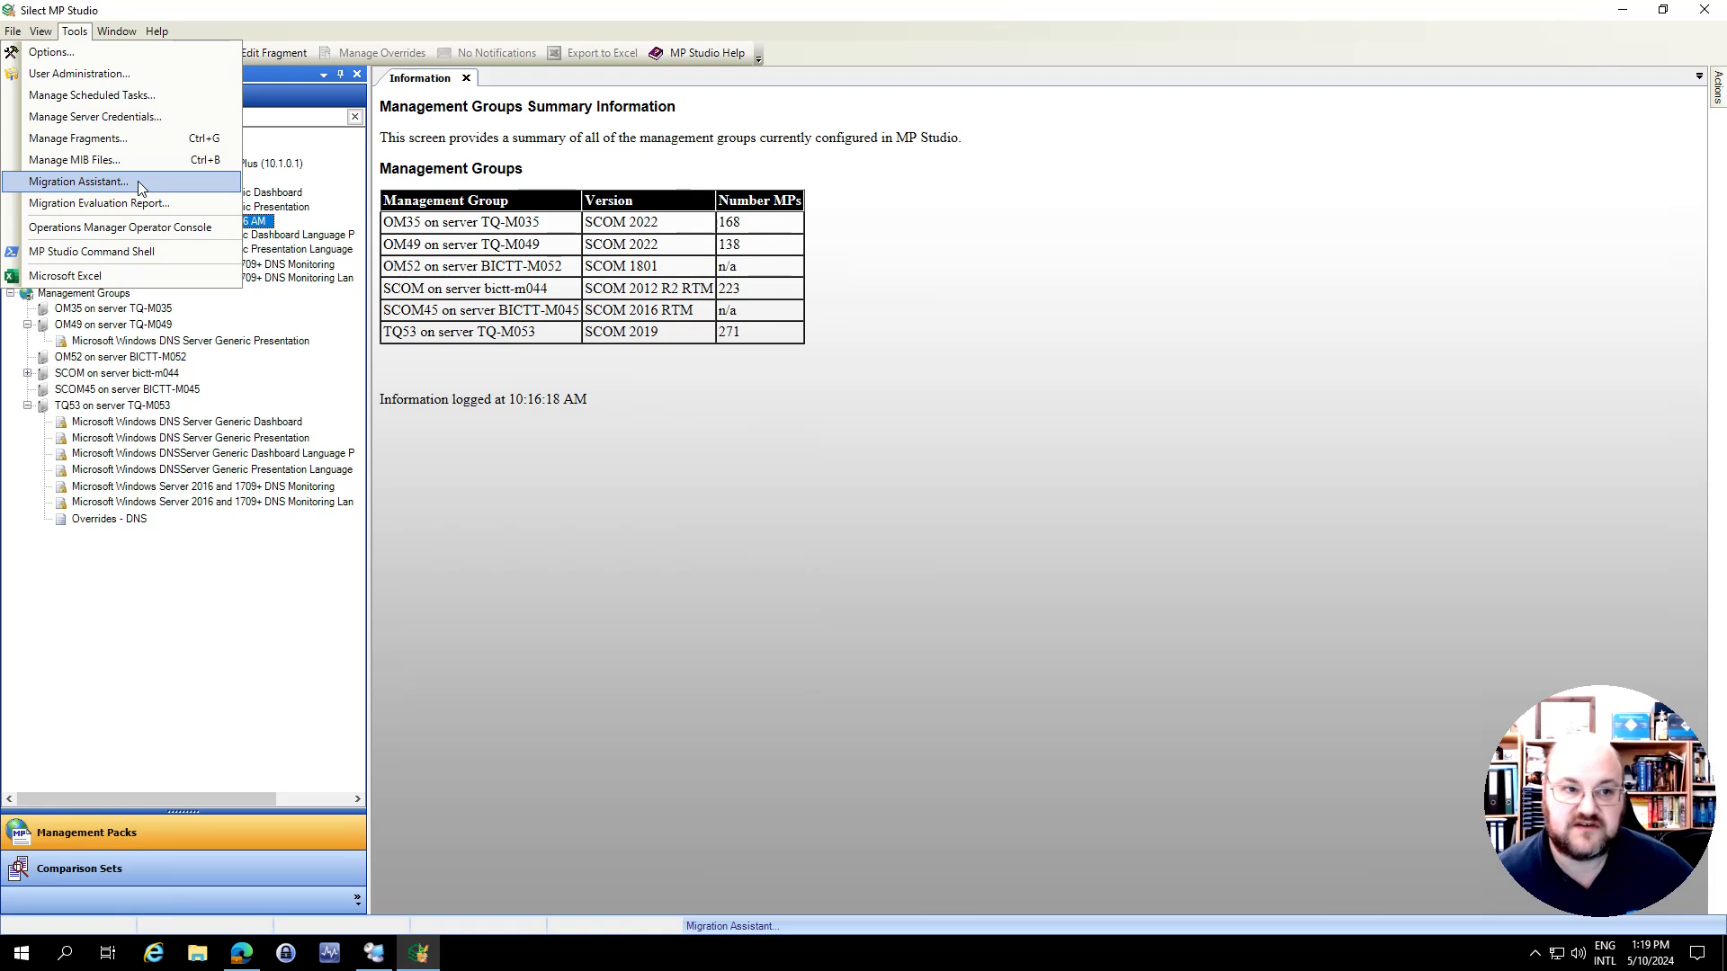
click(108, 182)
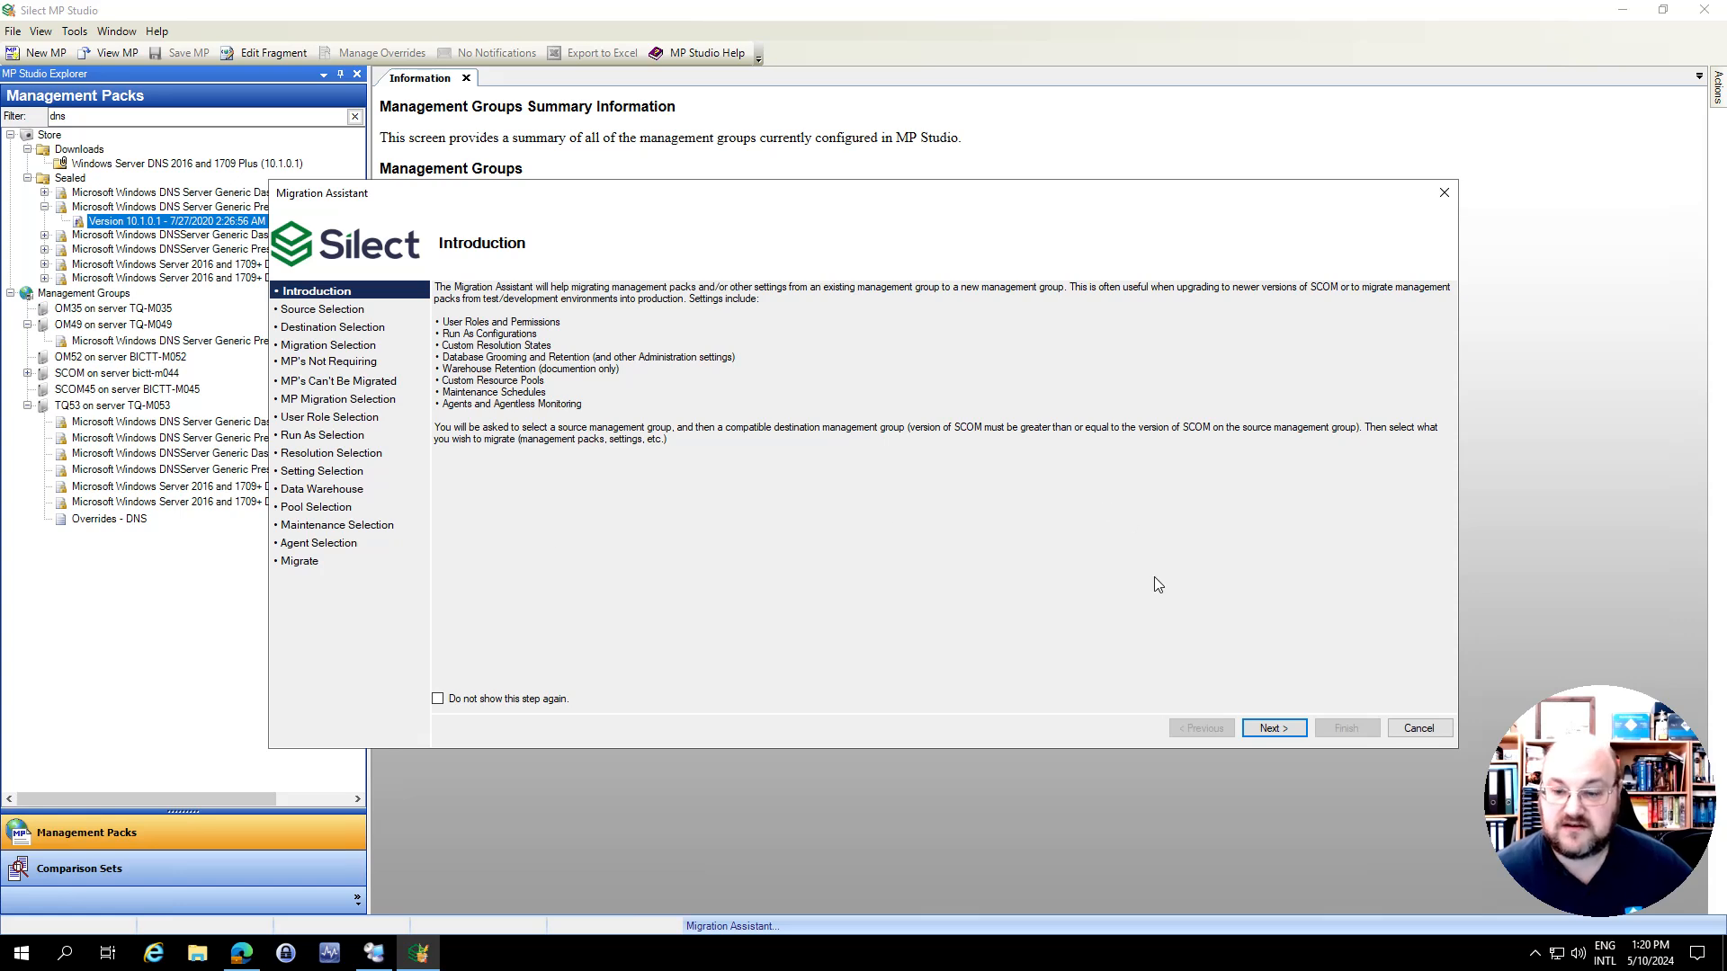
click(1271, 730)
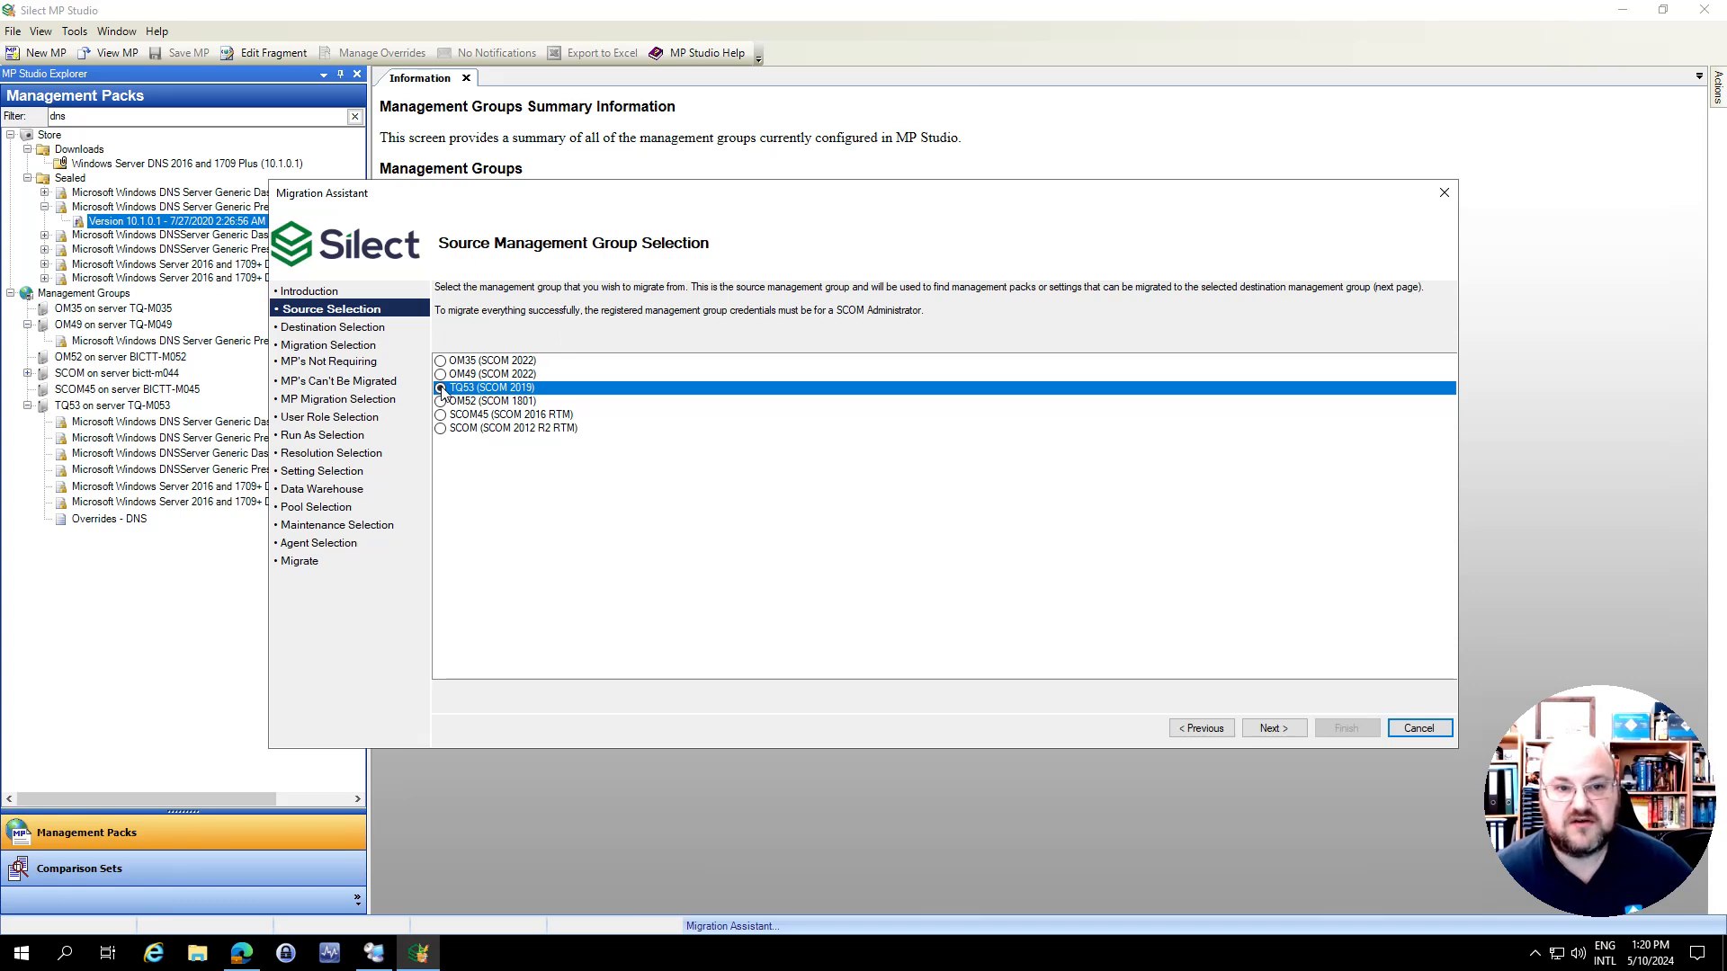
click(1288, 727)
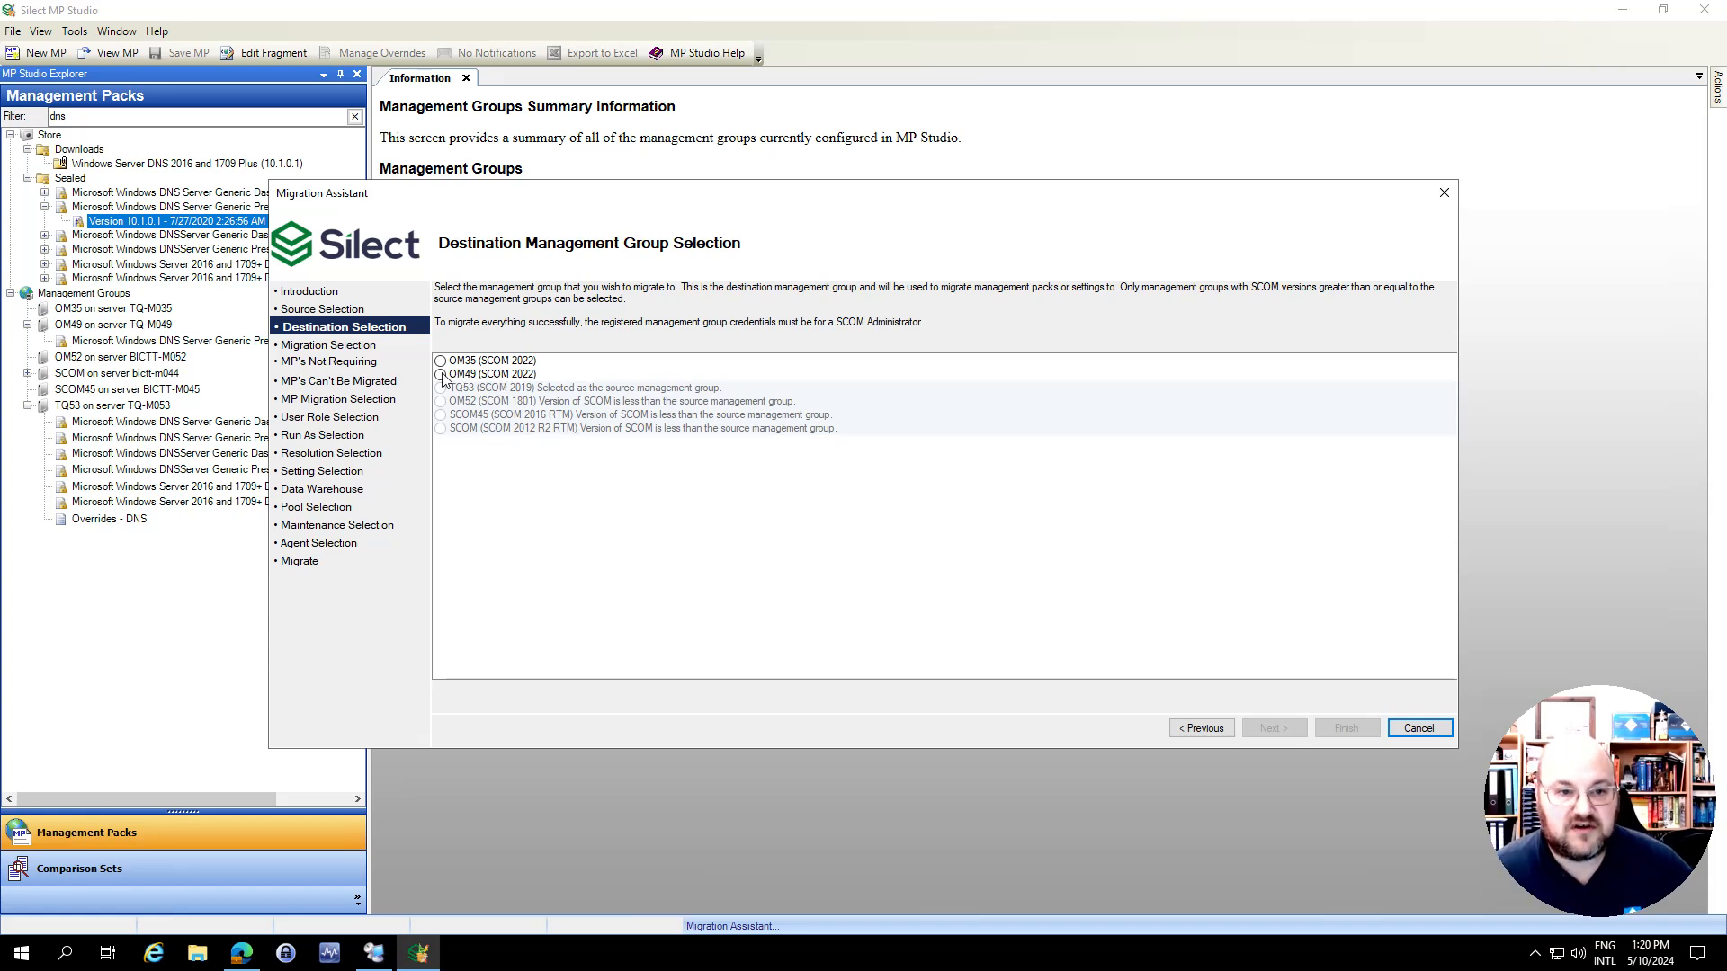
click(504, 376)
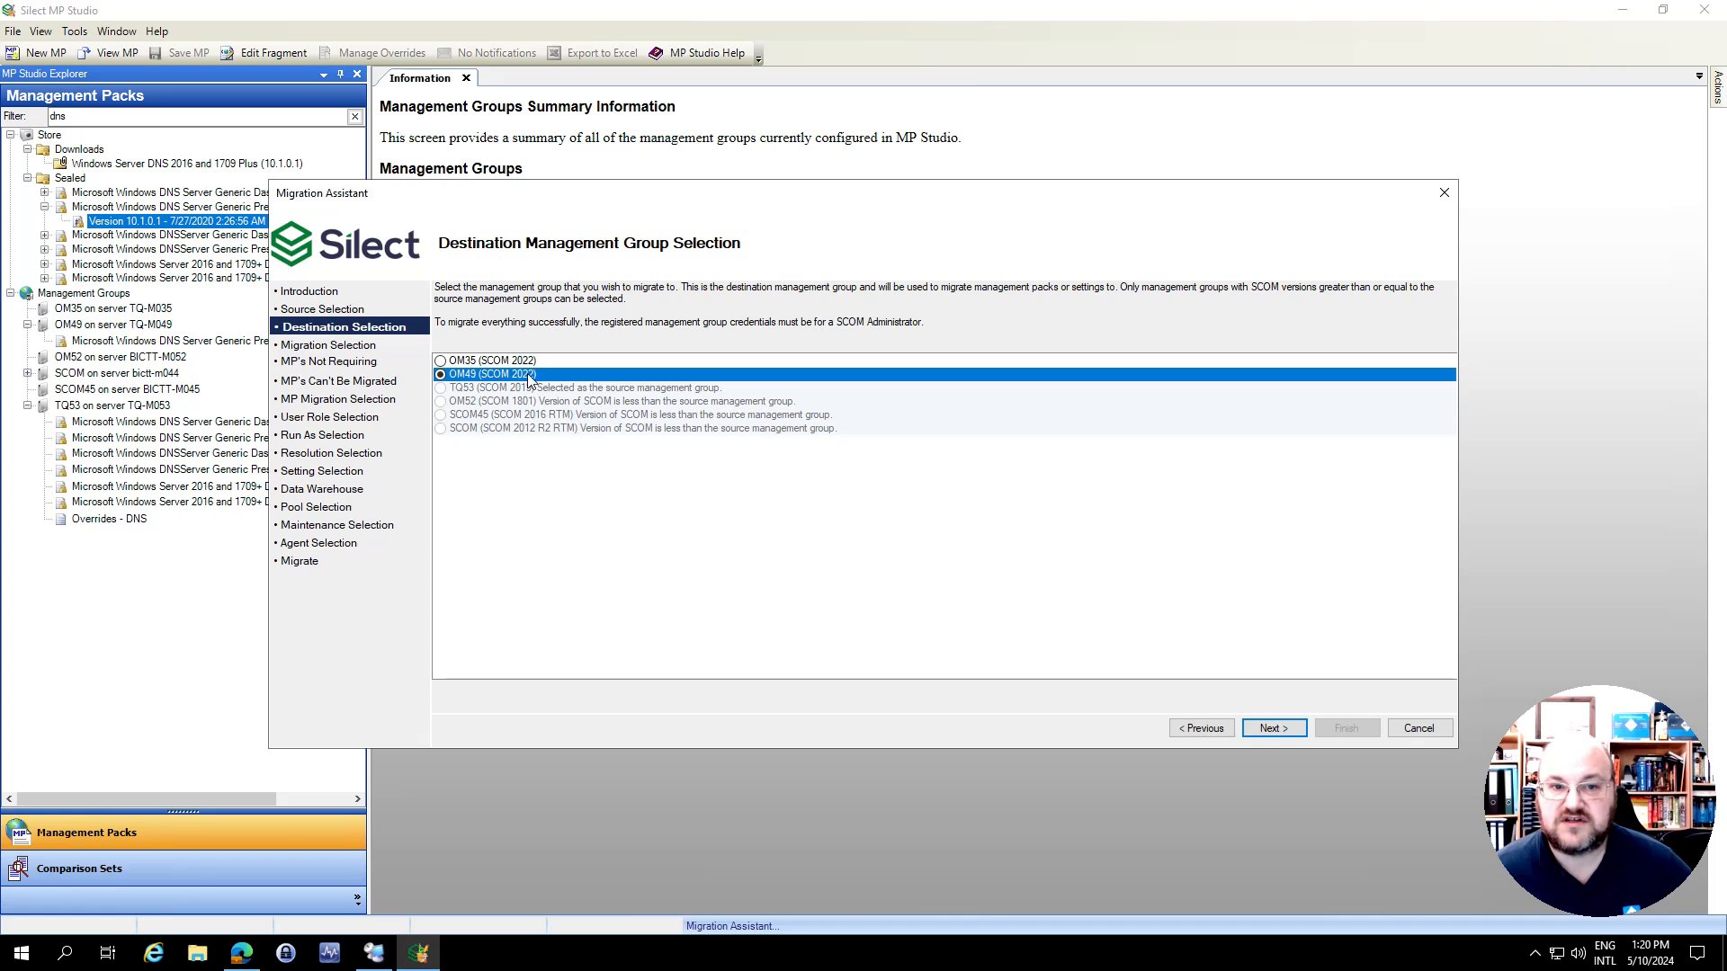
click(1270, 733)
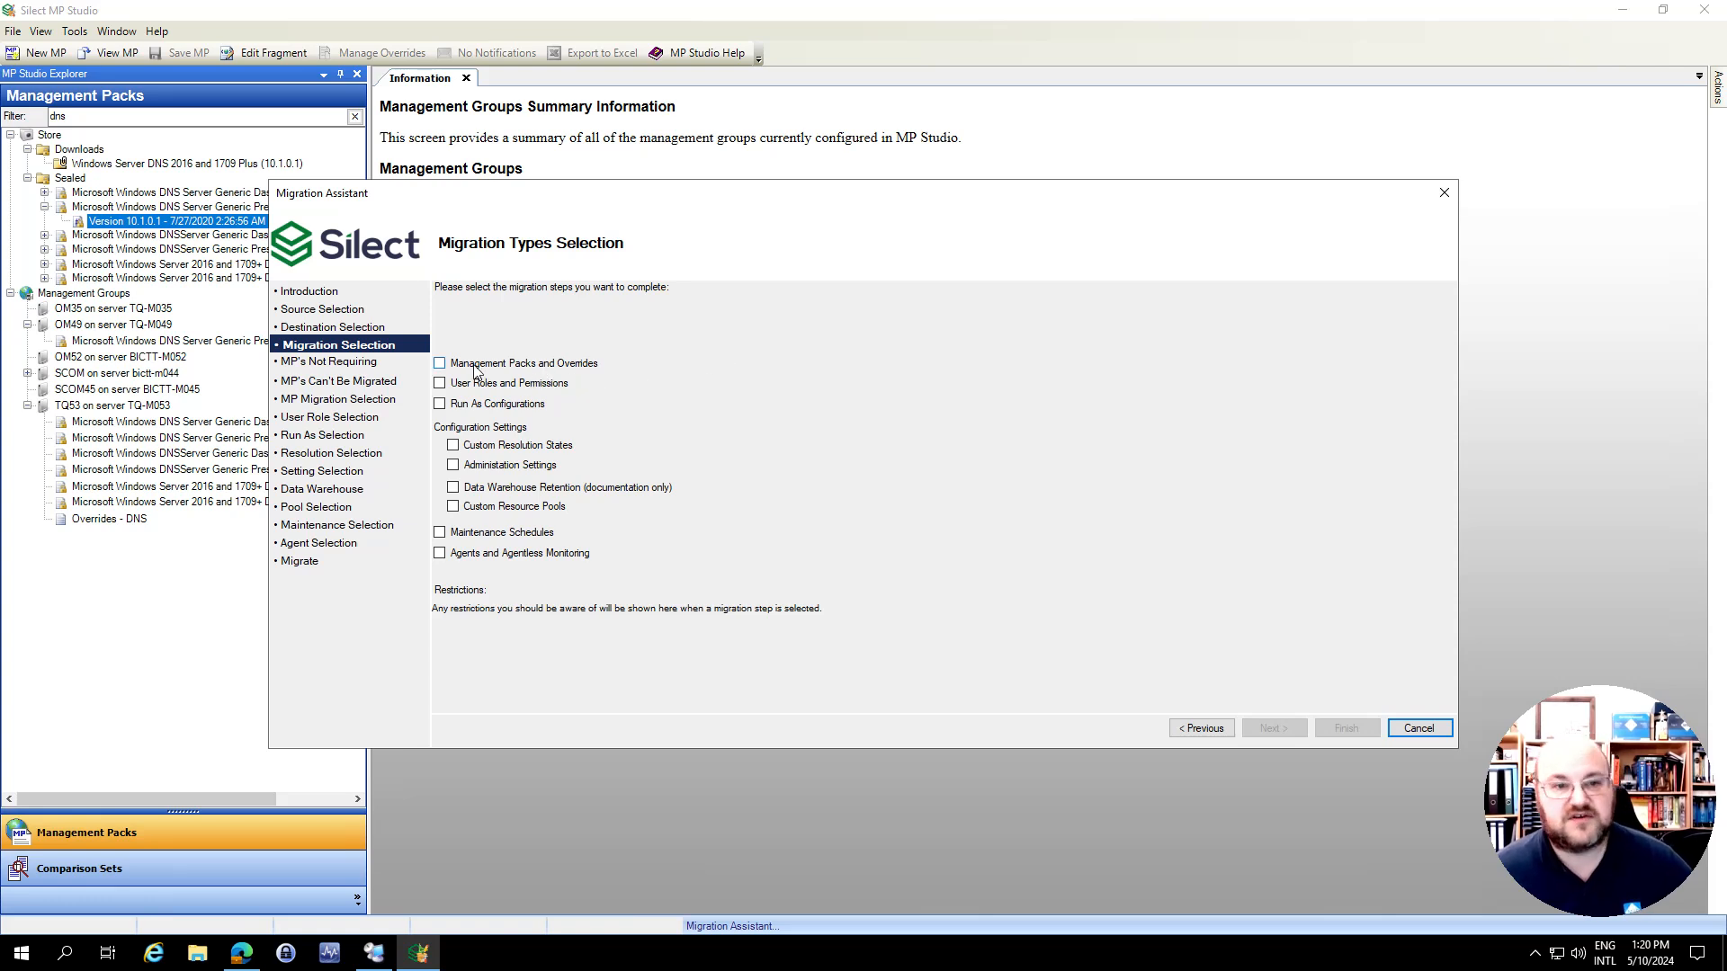
Choose to migrate Management Packs and Overrides, User Roles and Permissions, Run As Configurations, Custom Resolution States, Administration Settings, and Agents and Agentless Monitoring
click(439, 364)
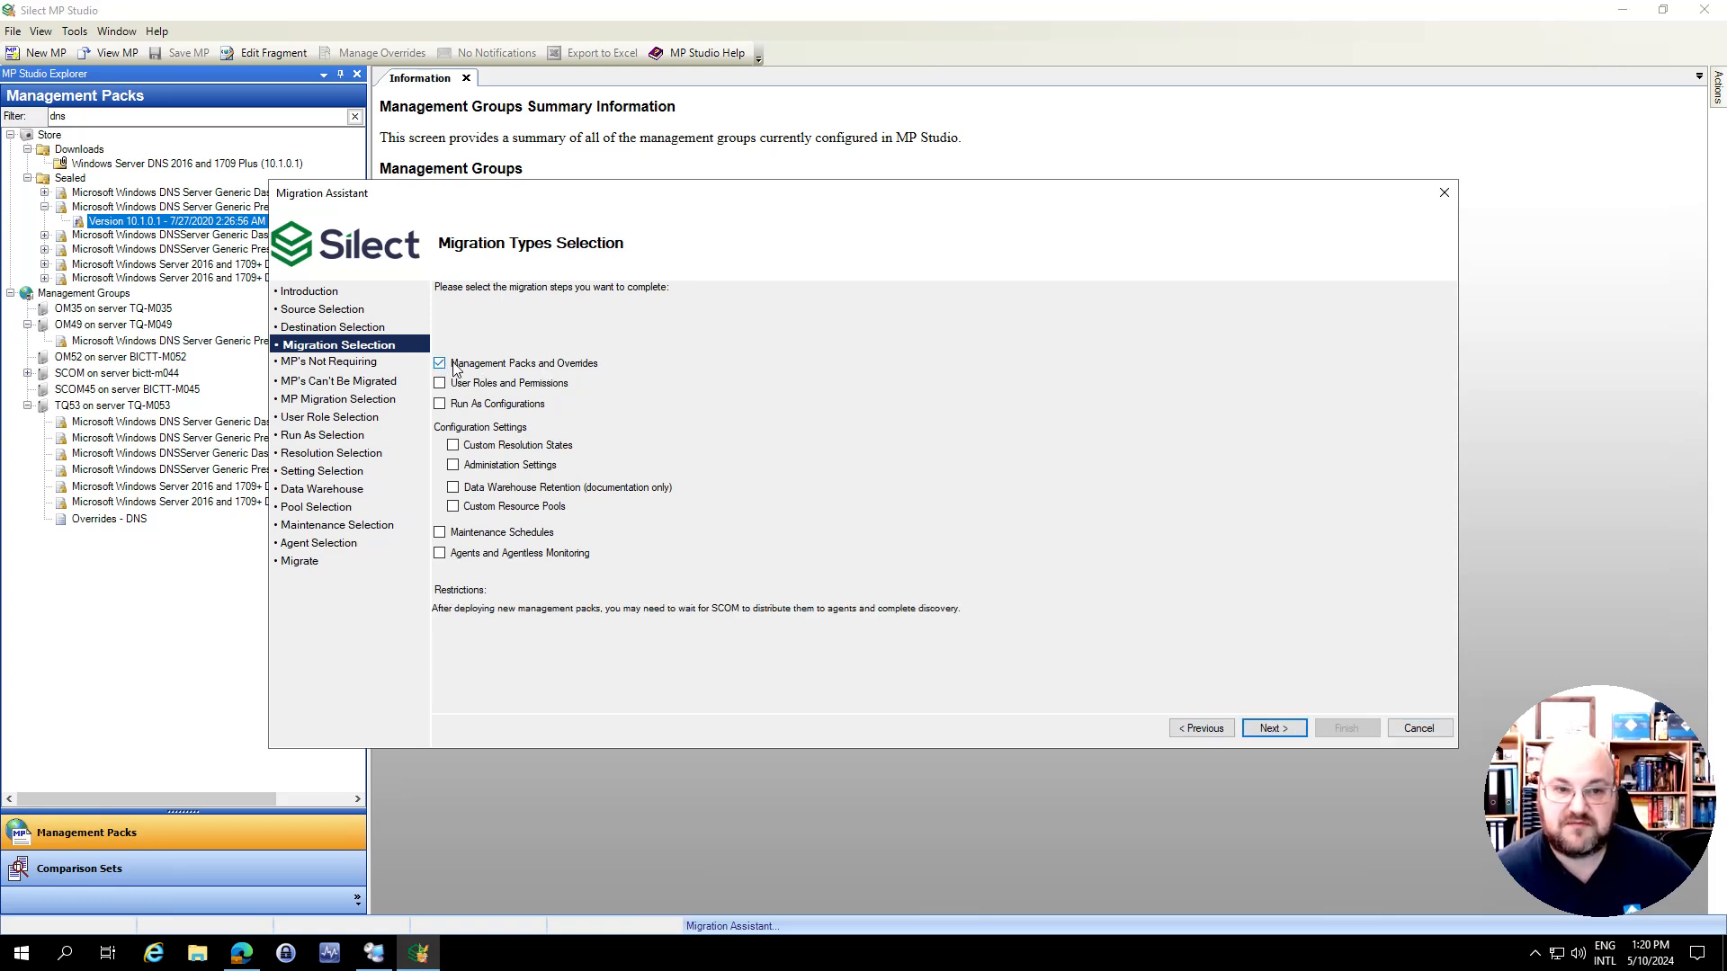
click(440, 384)
click(440, 405)
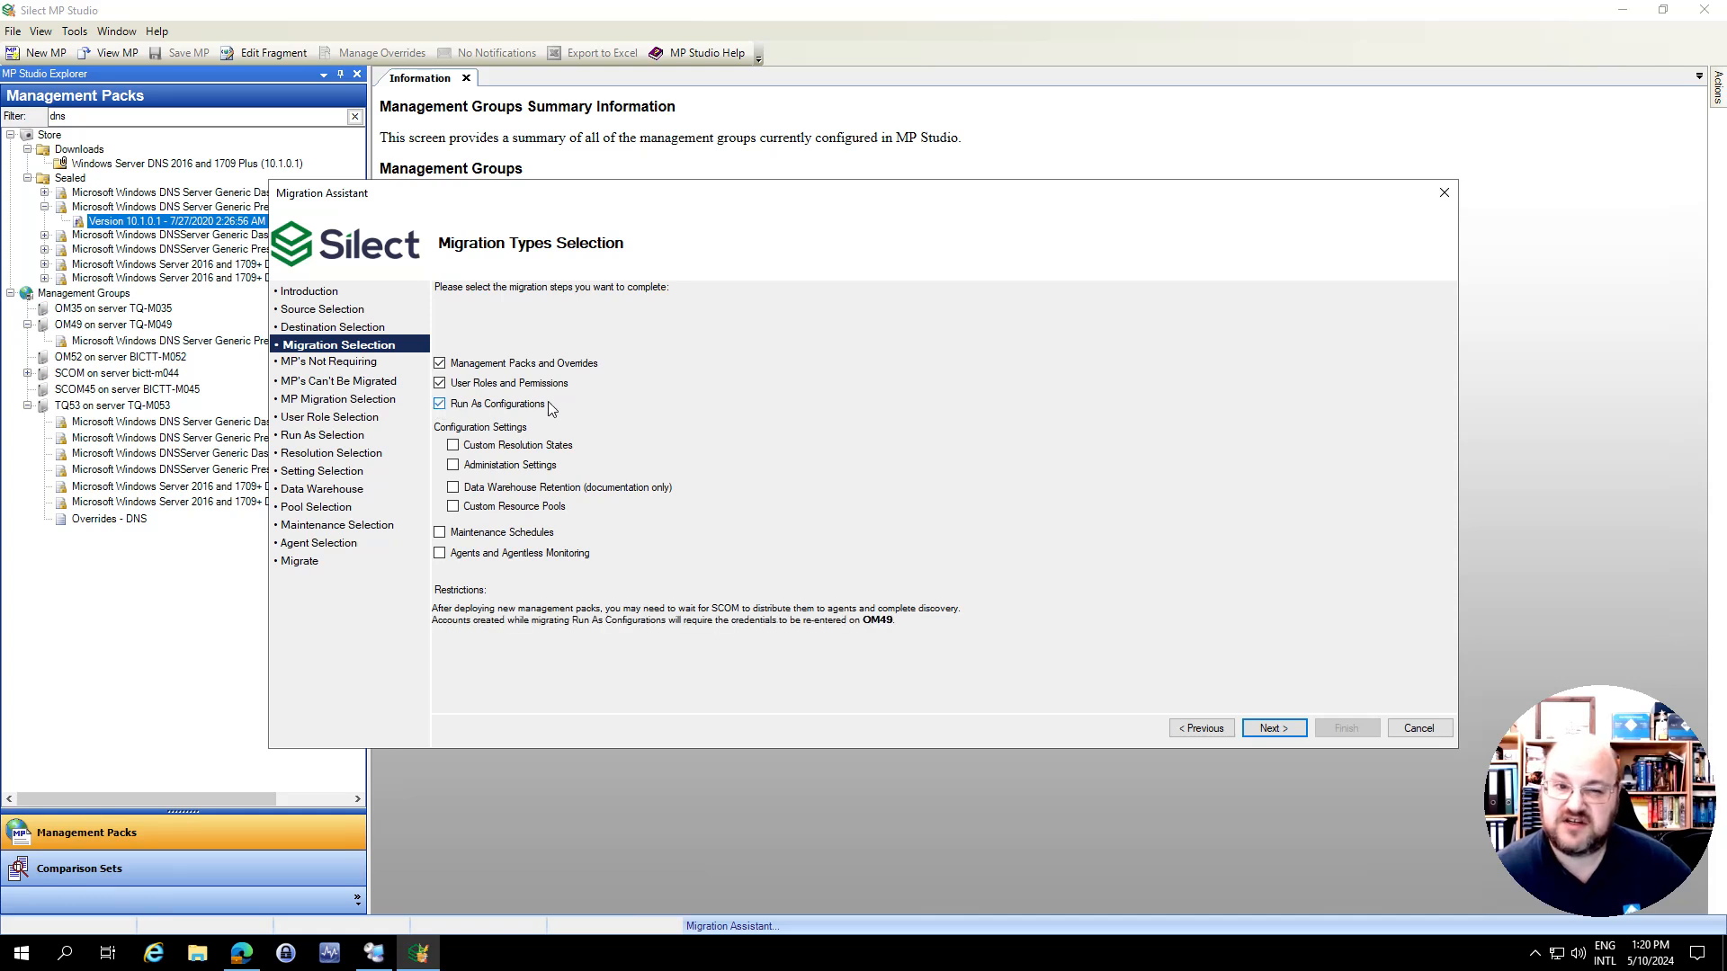
click(454, 447)
click(454, 468)
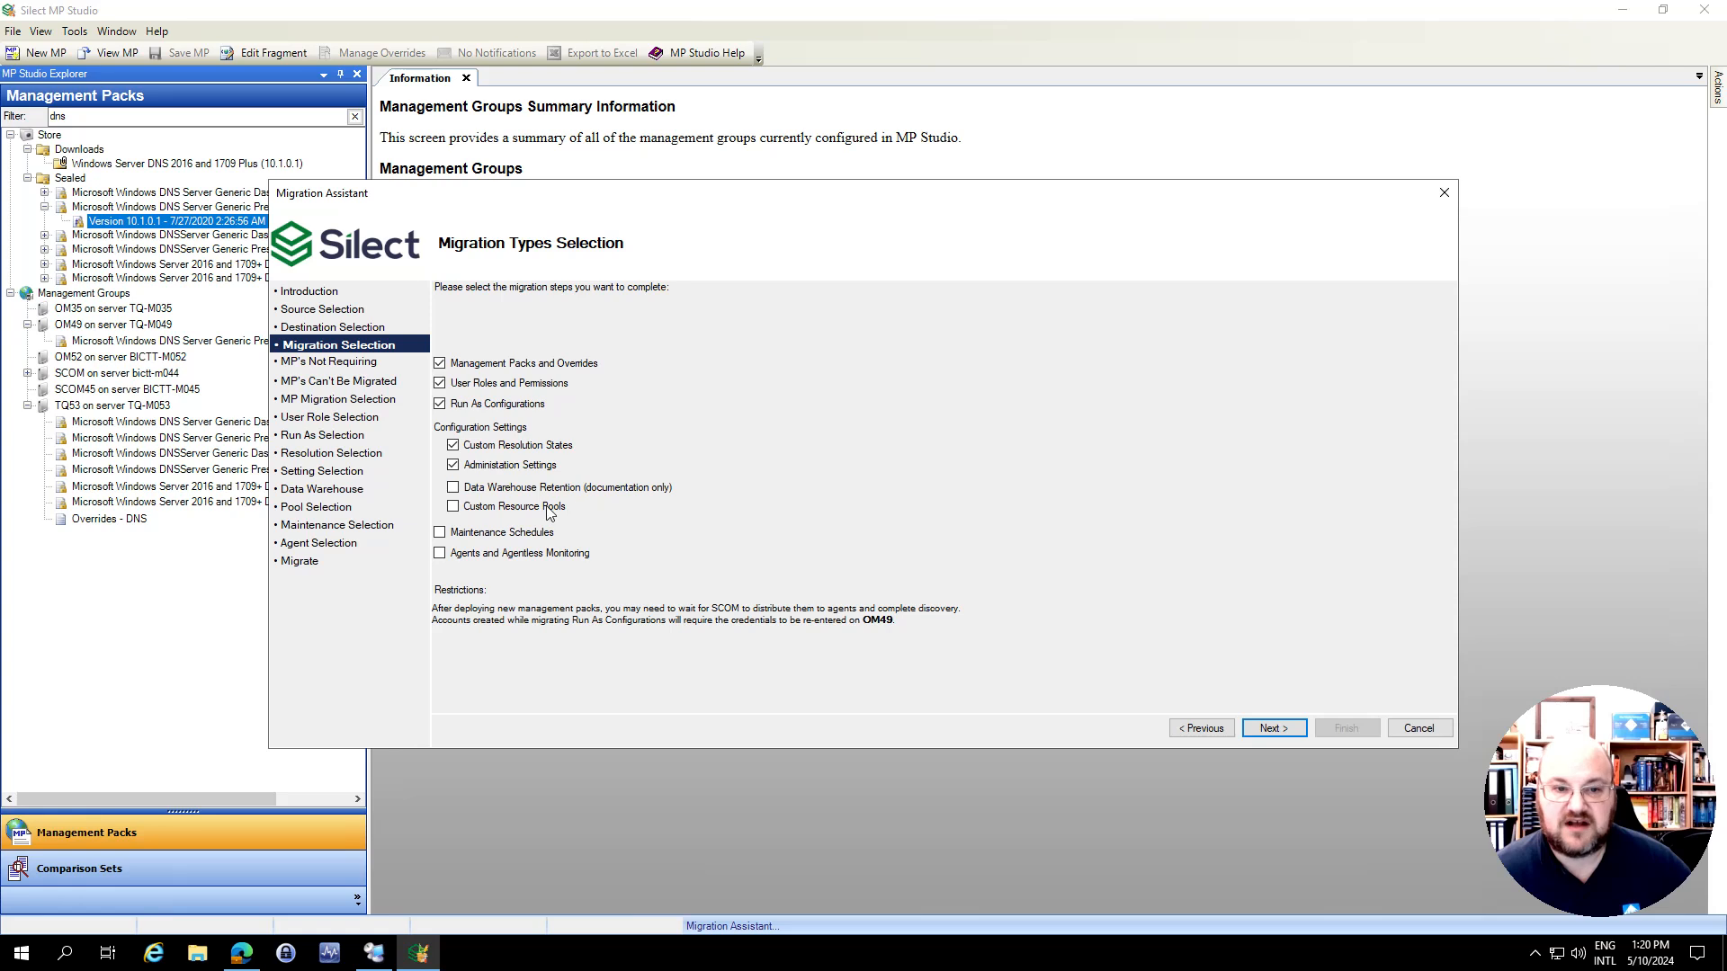
click(440, 554)
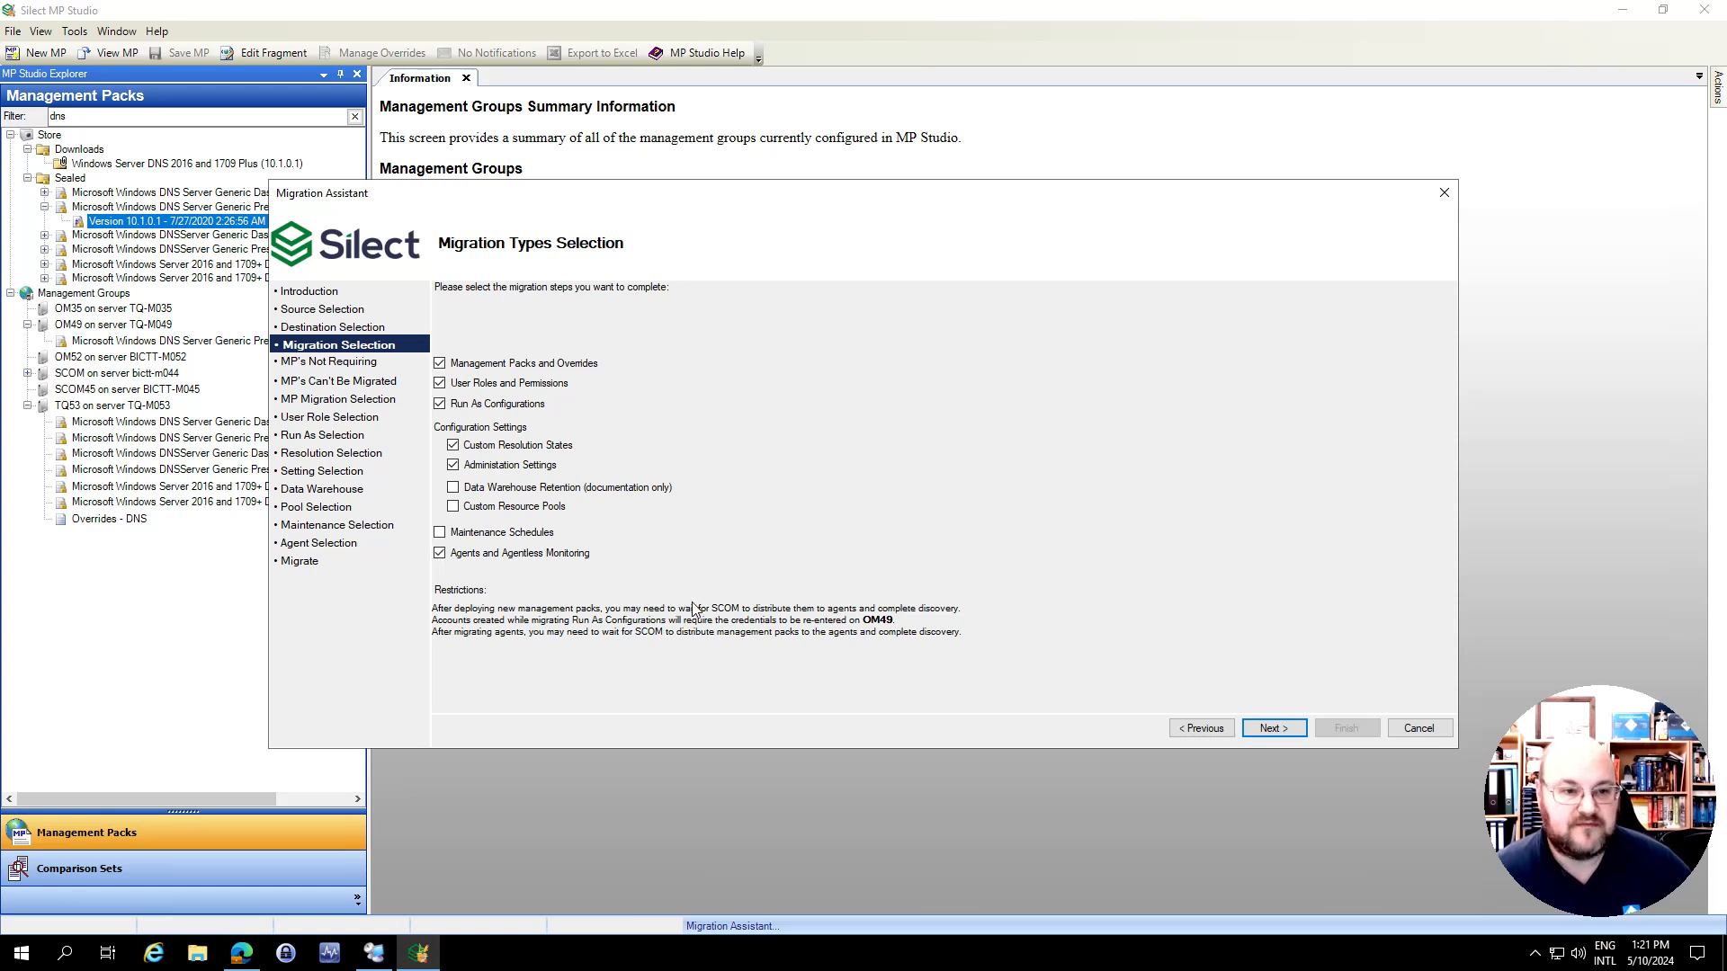
click(1269, 730)
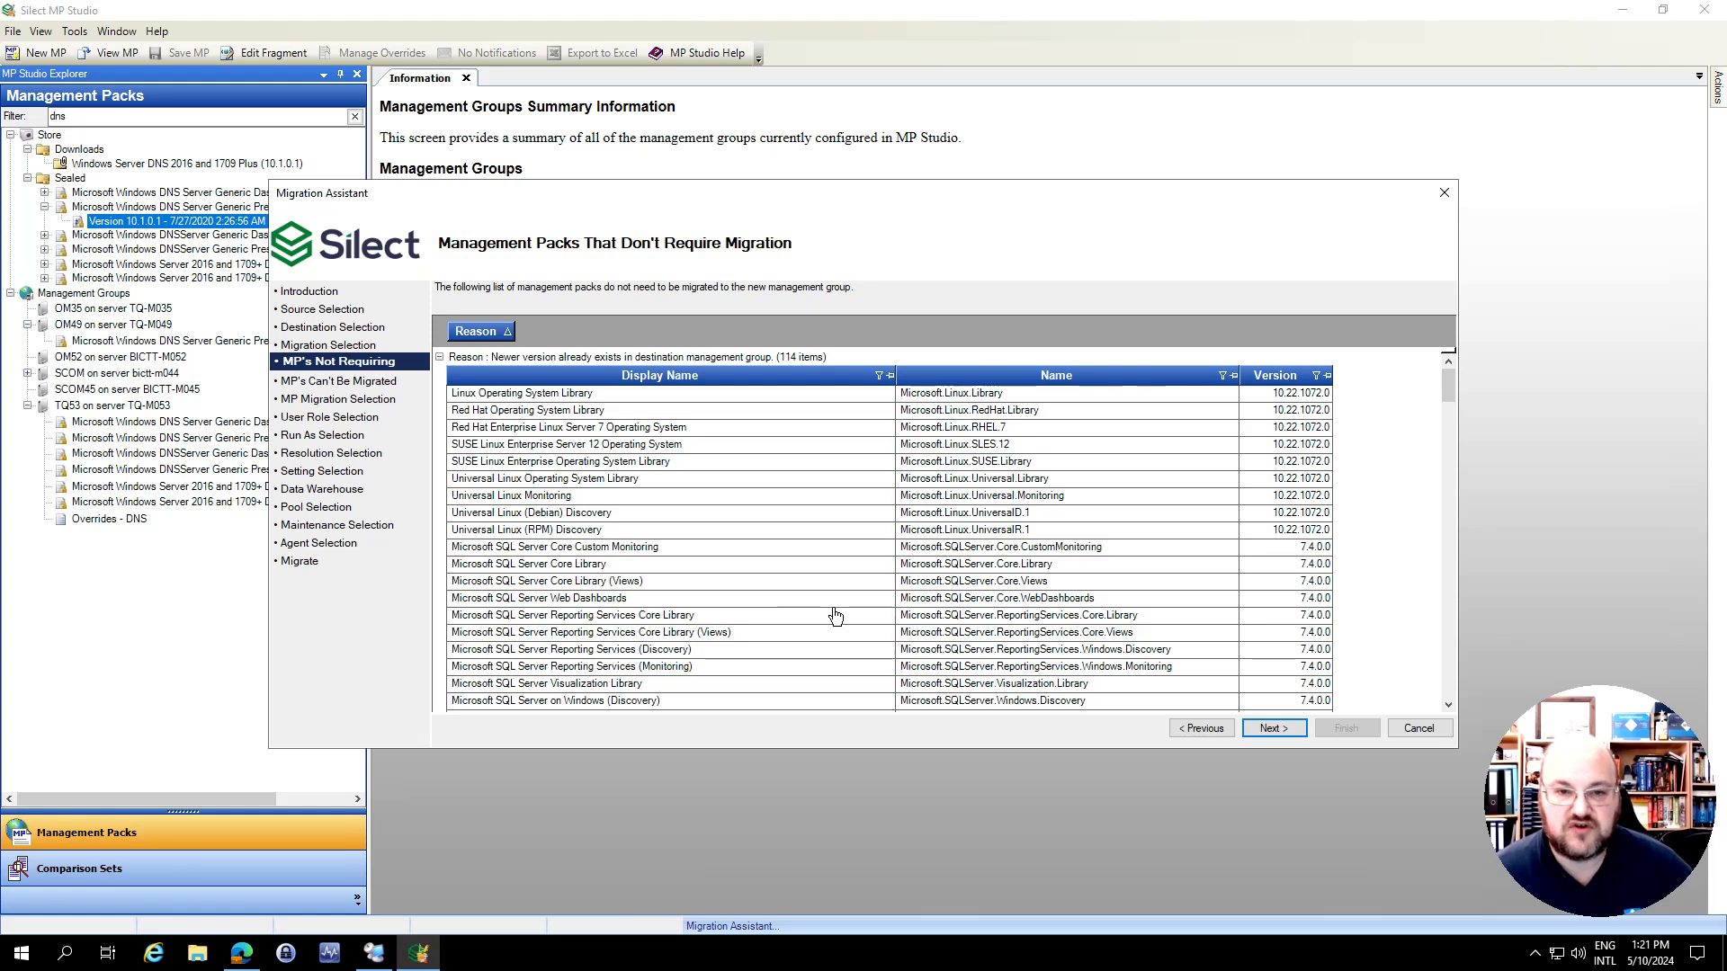
Review the management packs that can't be migrated, and select the five sealed Microsoft Windows DNS Server packs, version 10.1.0.1, for migration
click(1289, 734)
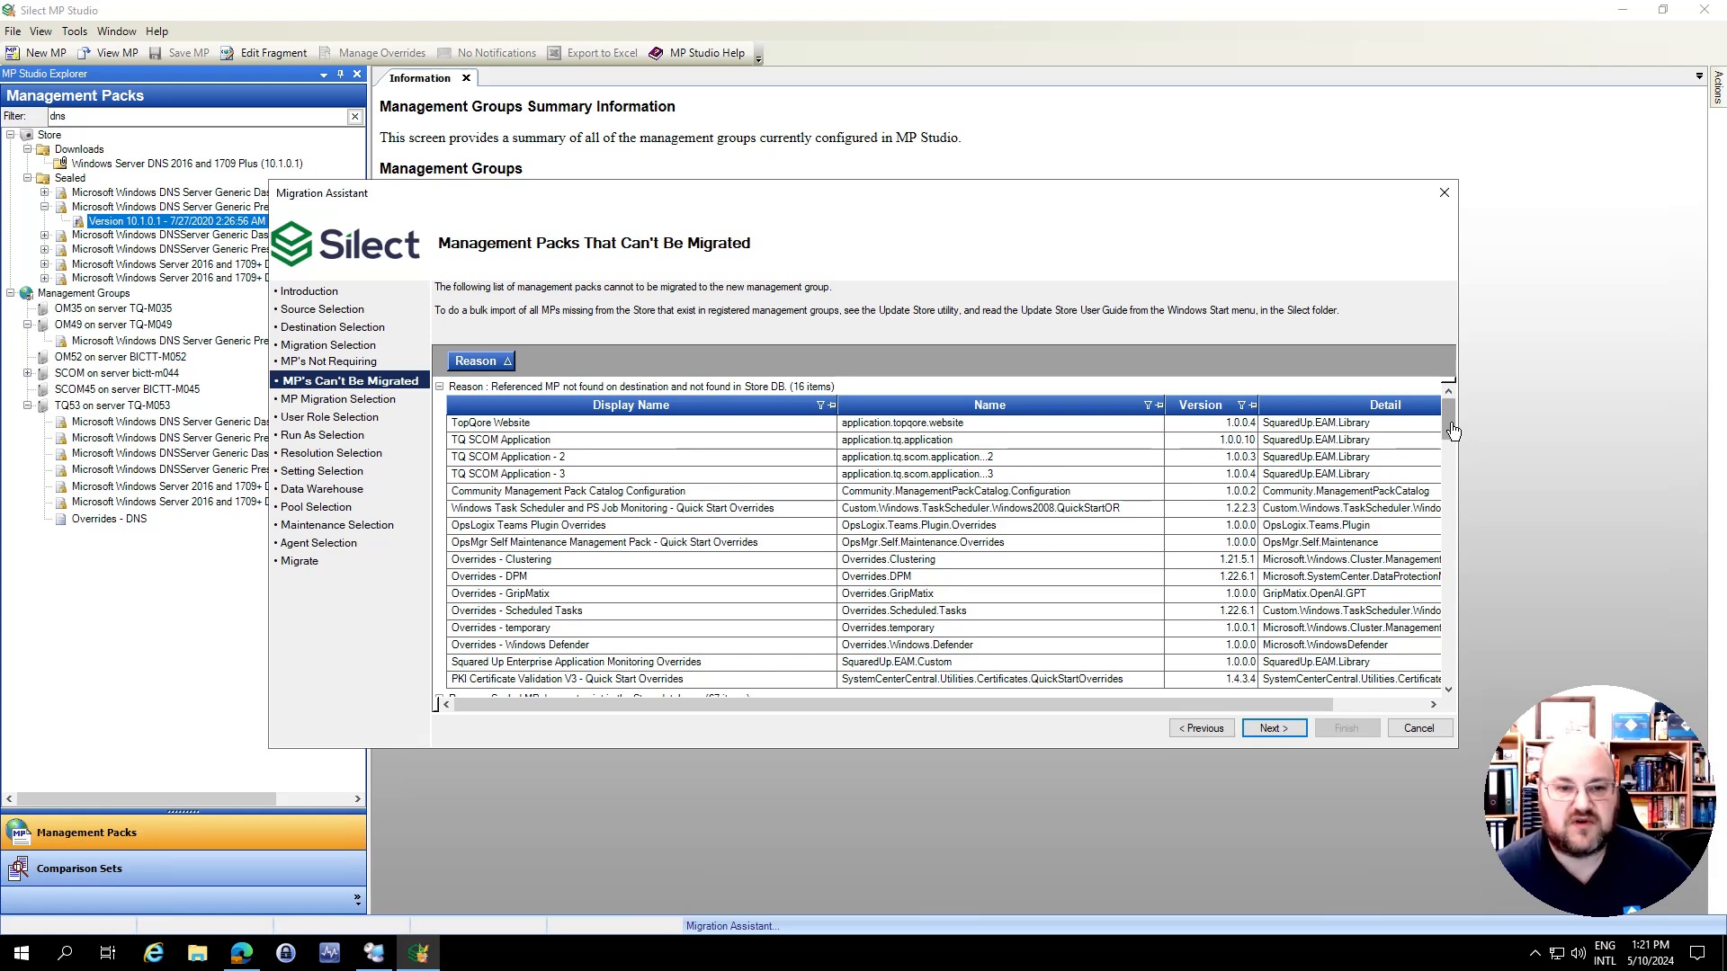
drag(1453, 433, 1455, 488)
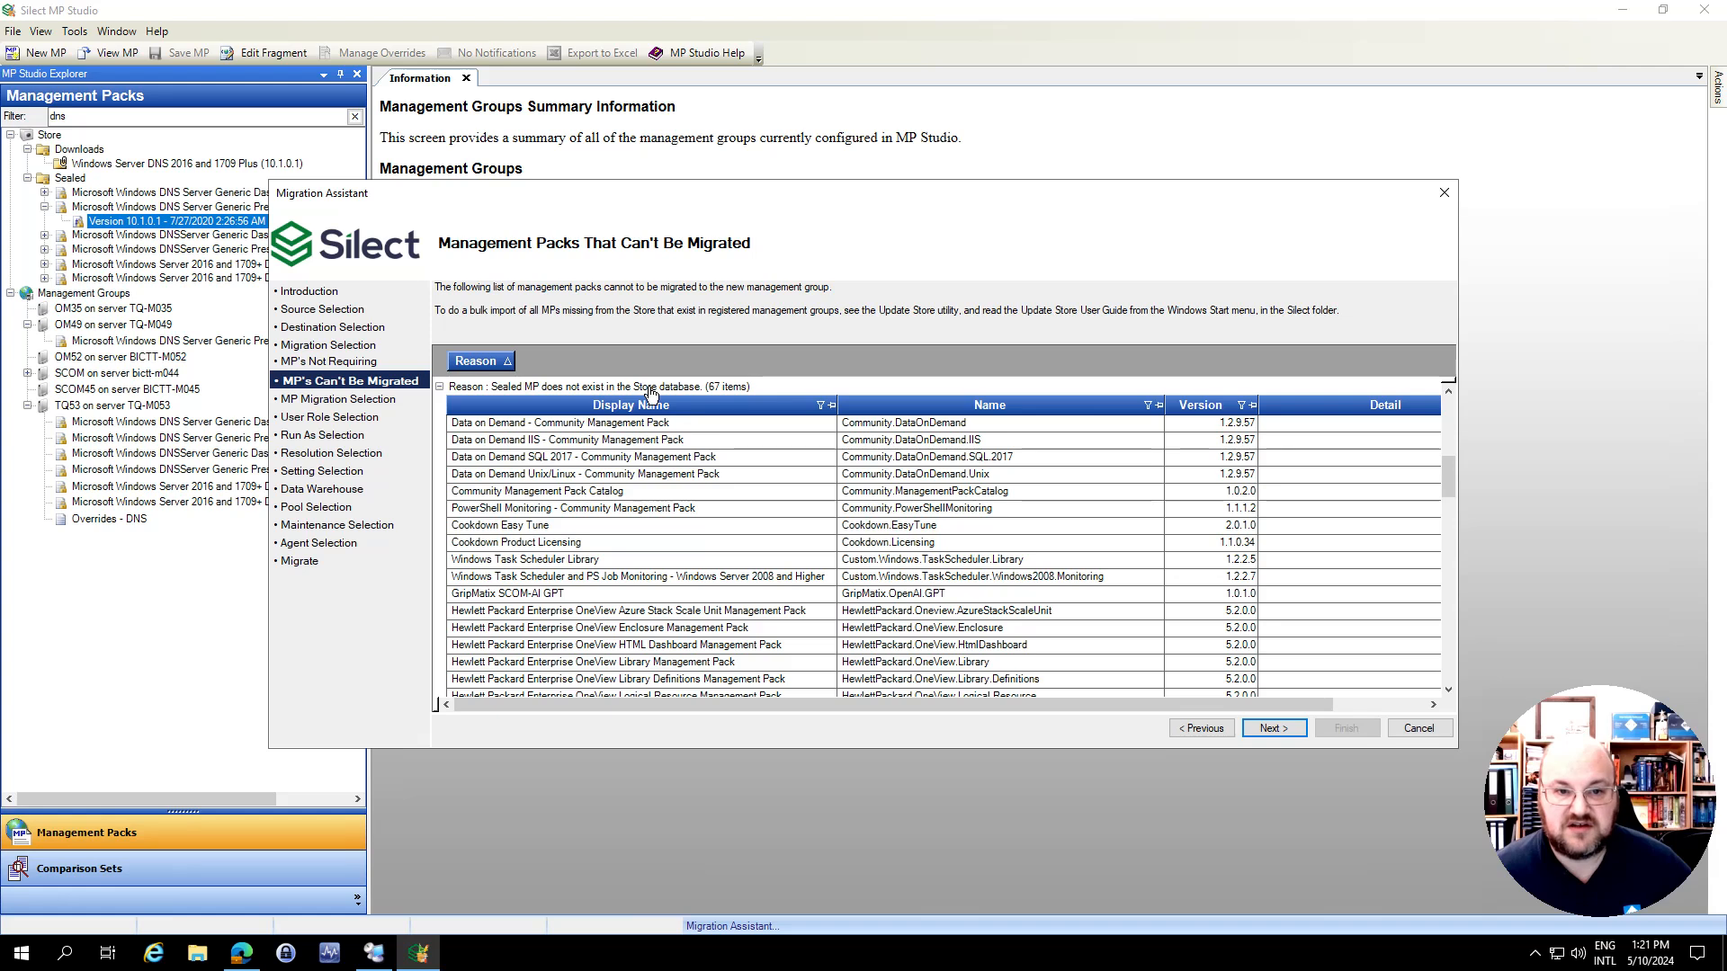
drag(1450, 483, 1437, 701)
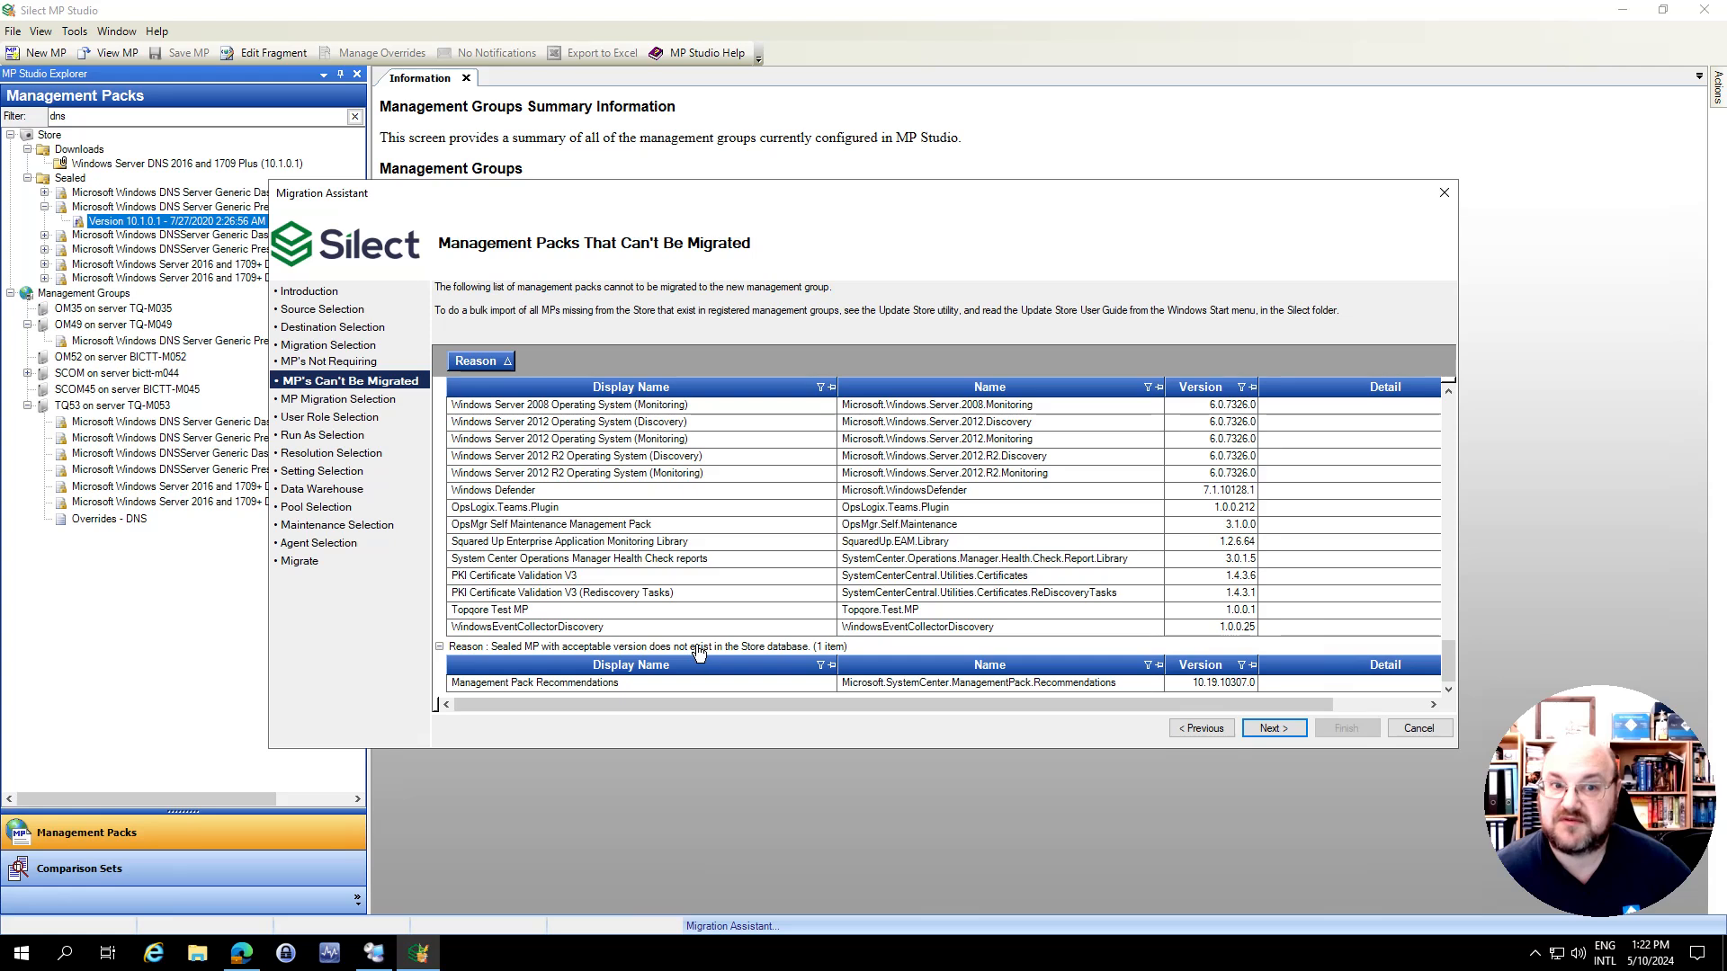
click(1275, 730)
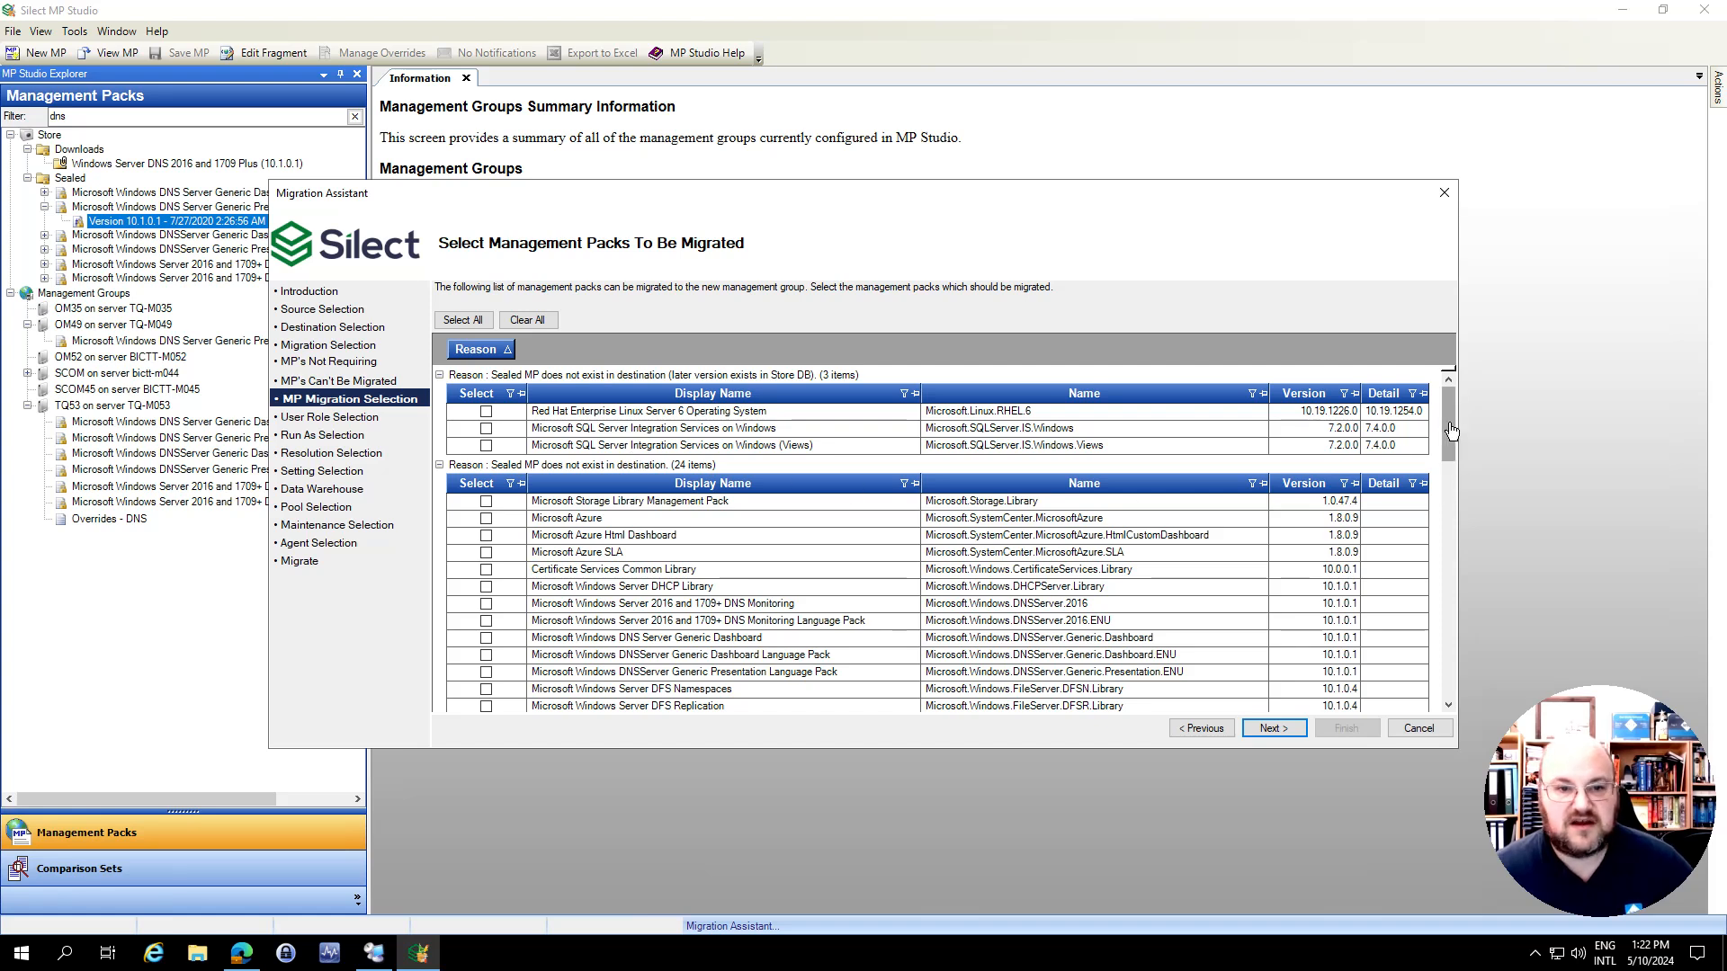
drag(1451, 432, 1451, 456)
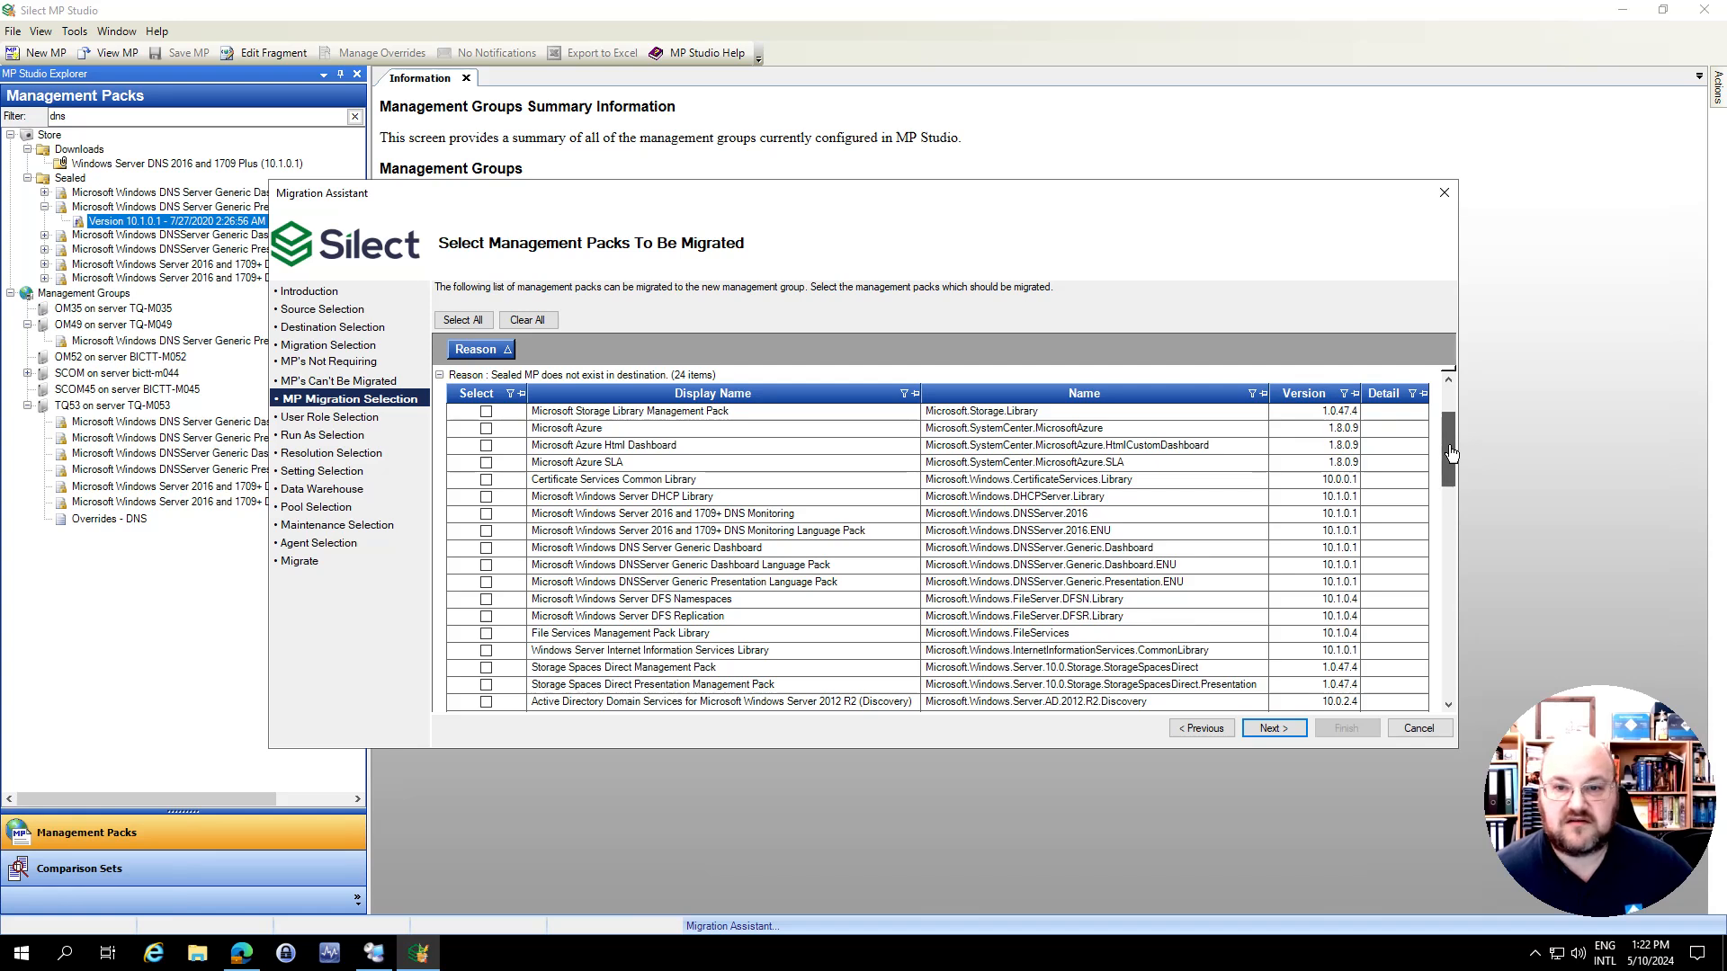
click(486, 517)
click(485, 530)
click(486, 547)
click(486, 567)
click(485, 582)
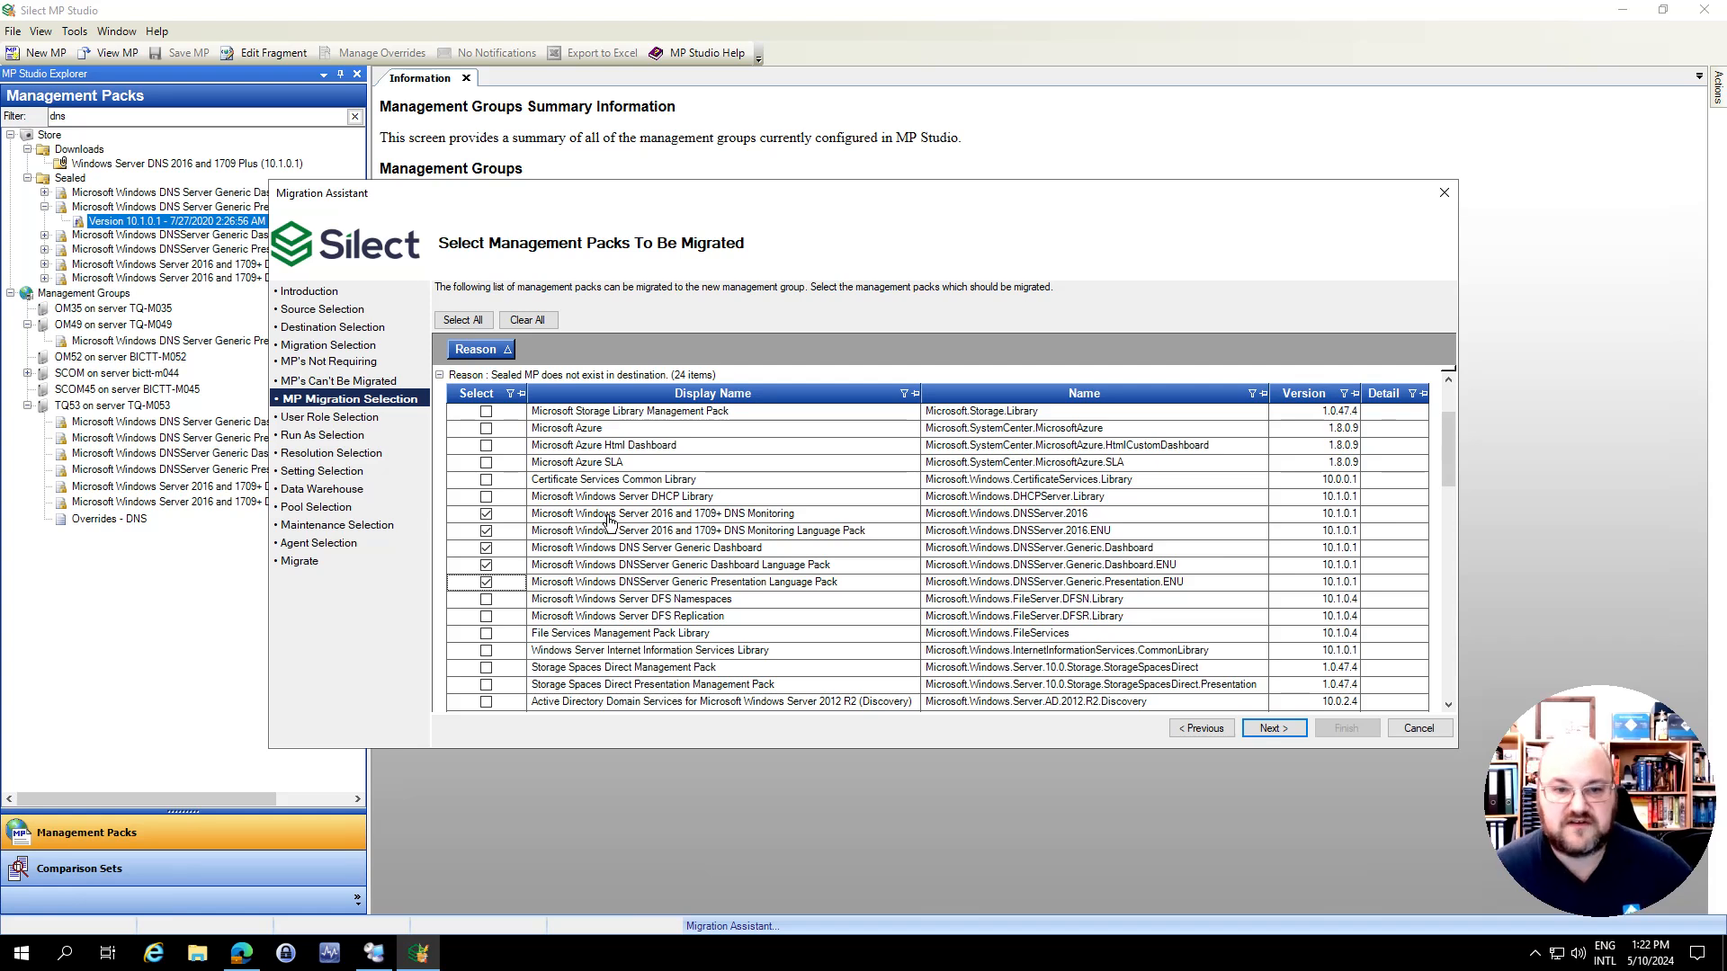
Select the unsealed override packs for DNS, Microsoft.SQLServer Windows Monitoring, SCOM and Windows Server for migration
scroll(795, 599, down, 4)
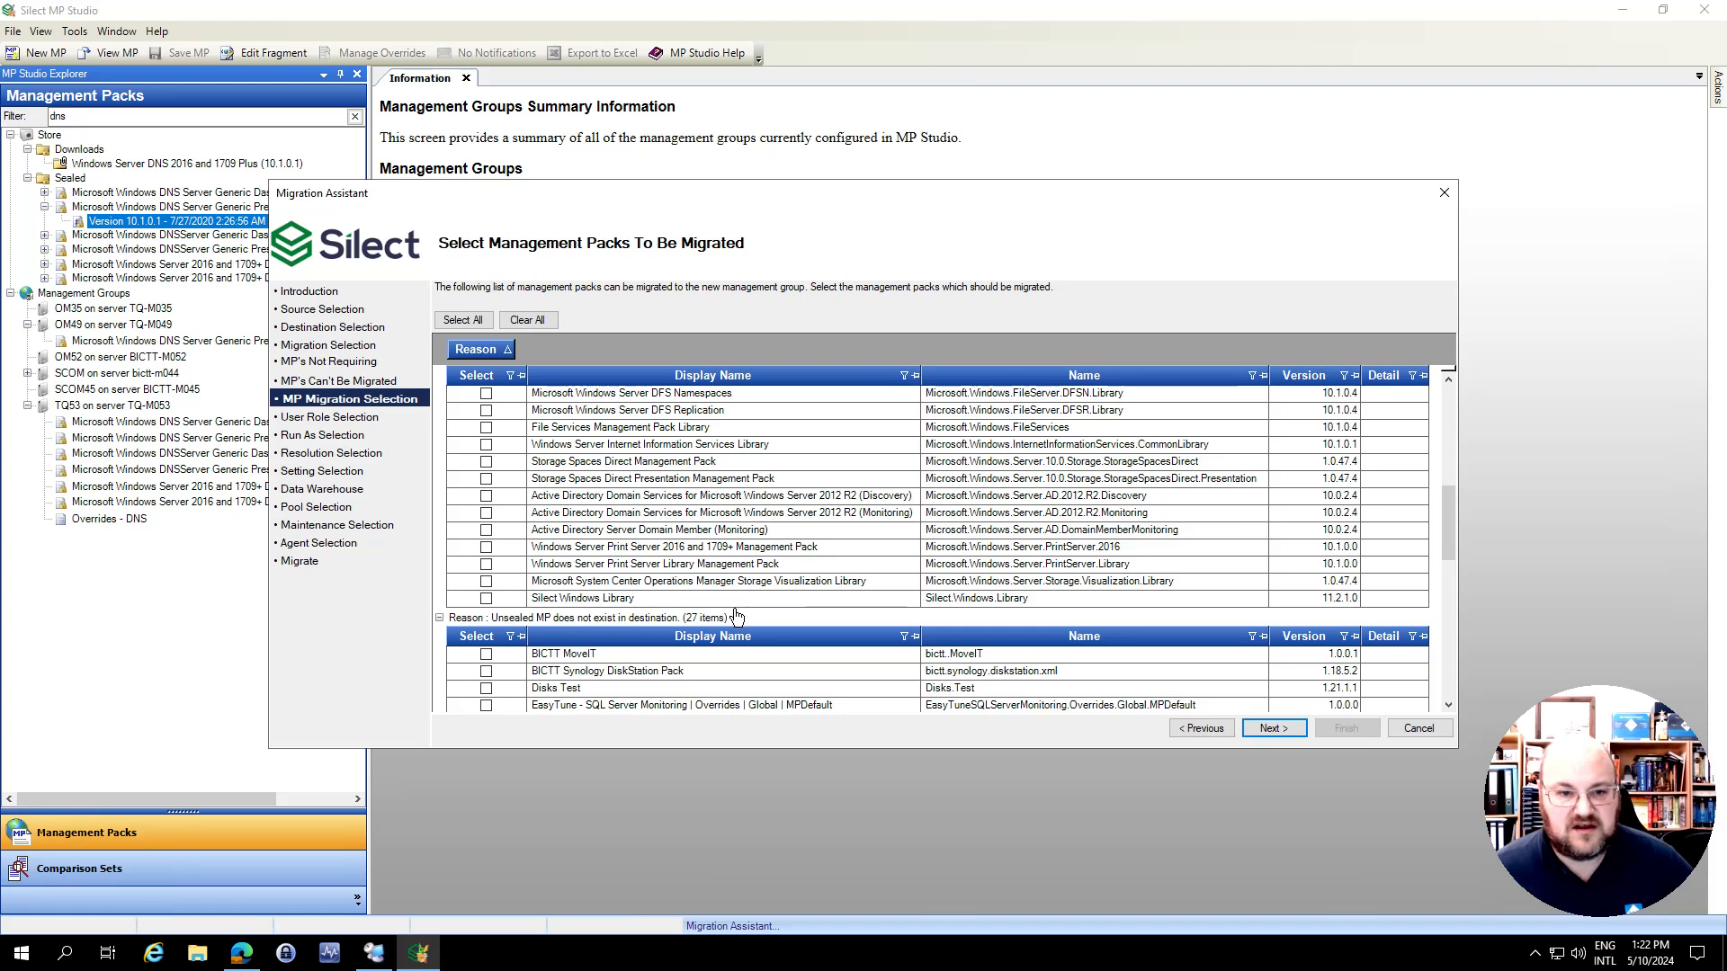
scroll(742, 612, down, 4)
scroll(727, 601, down, 1)
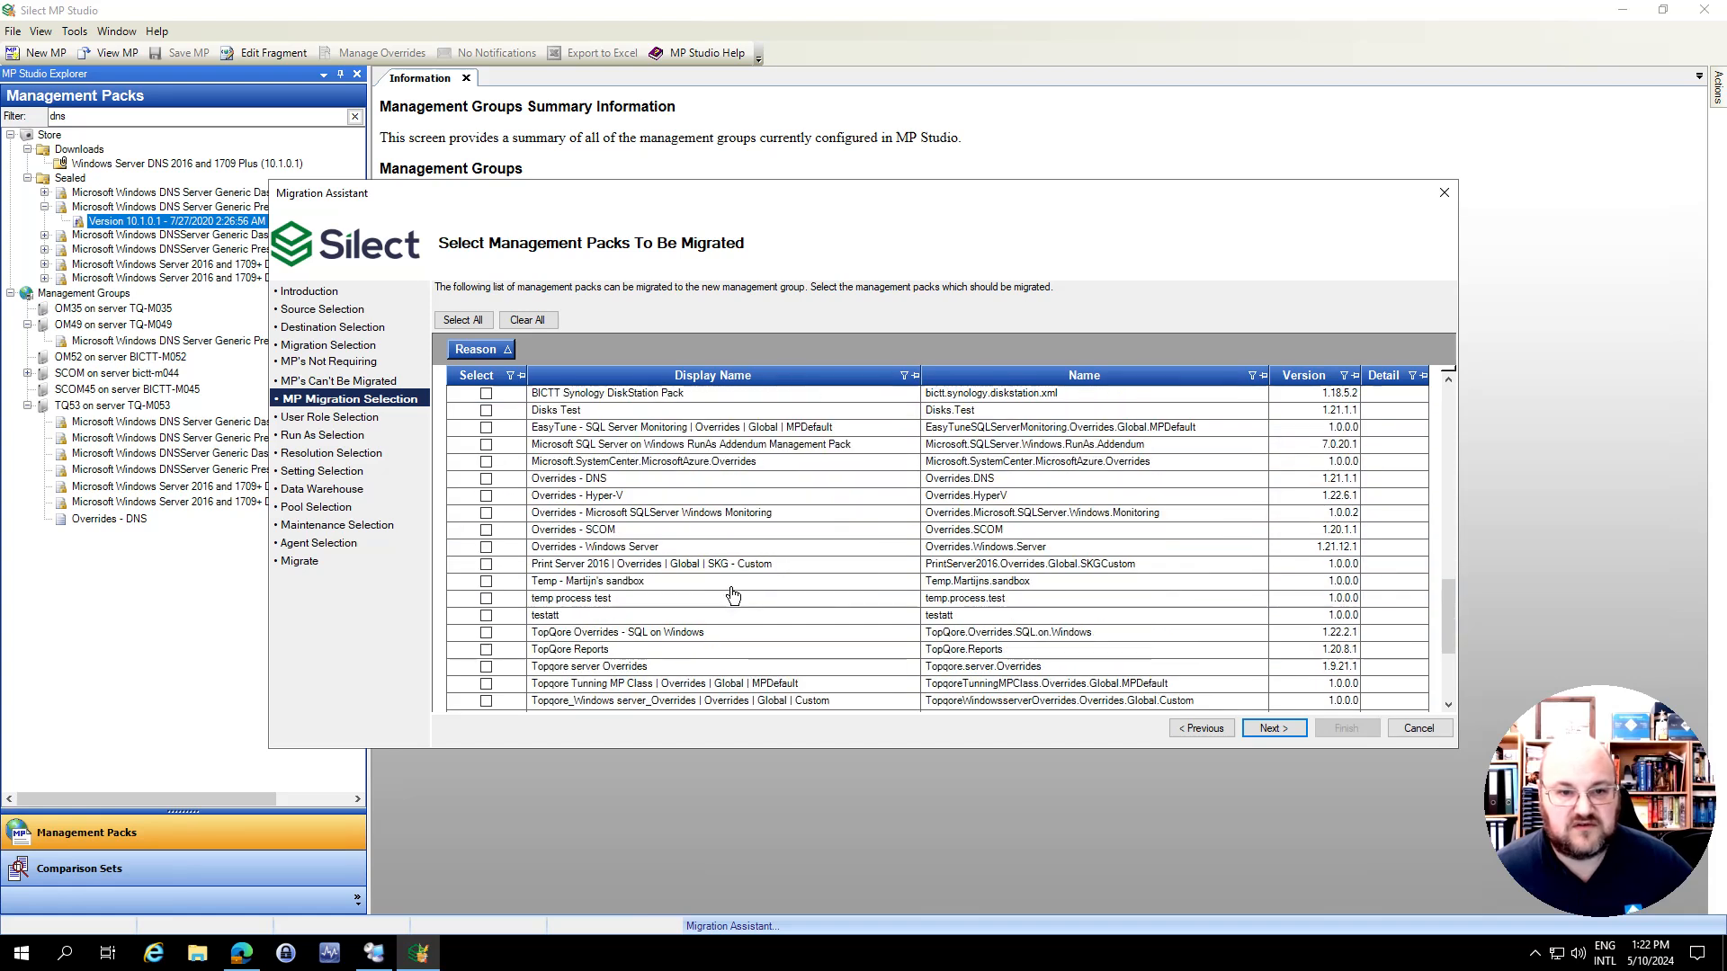
click(486, 481)
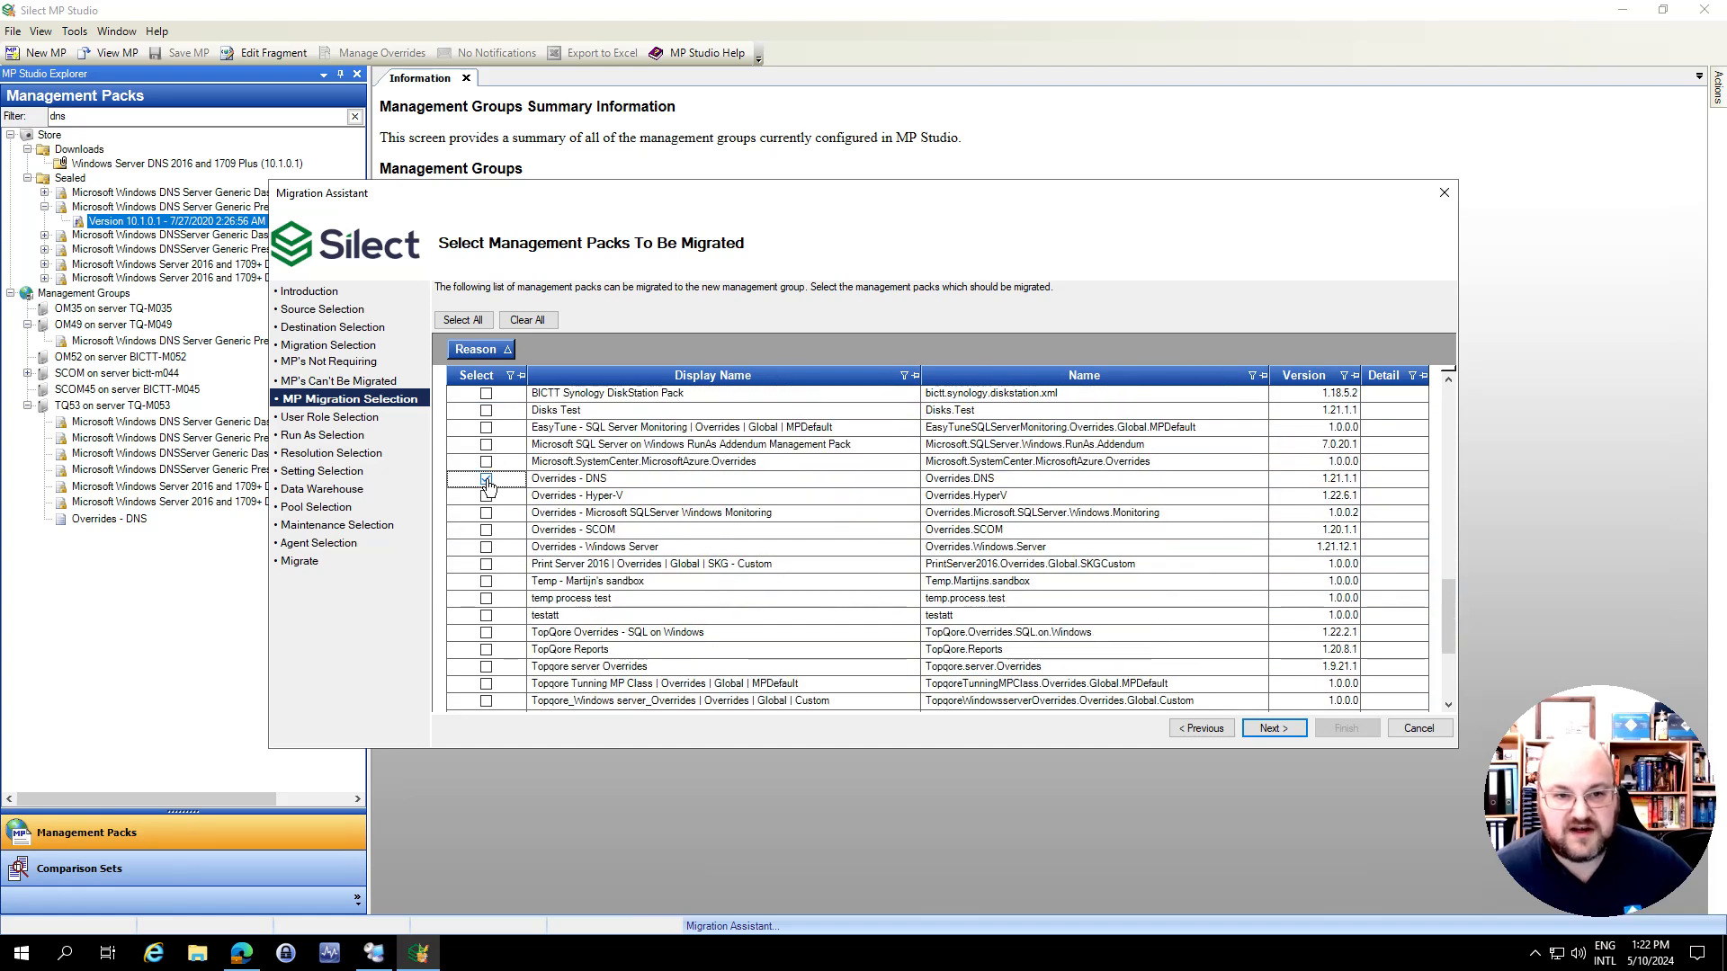
click(486, 530)
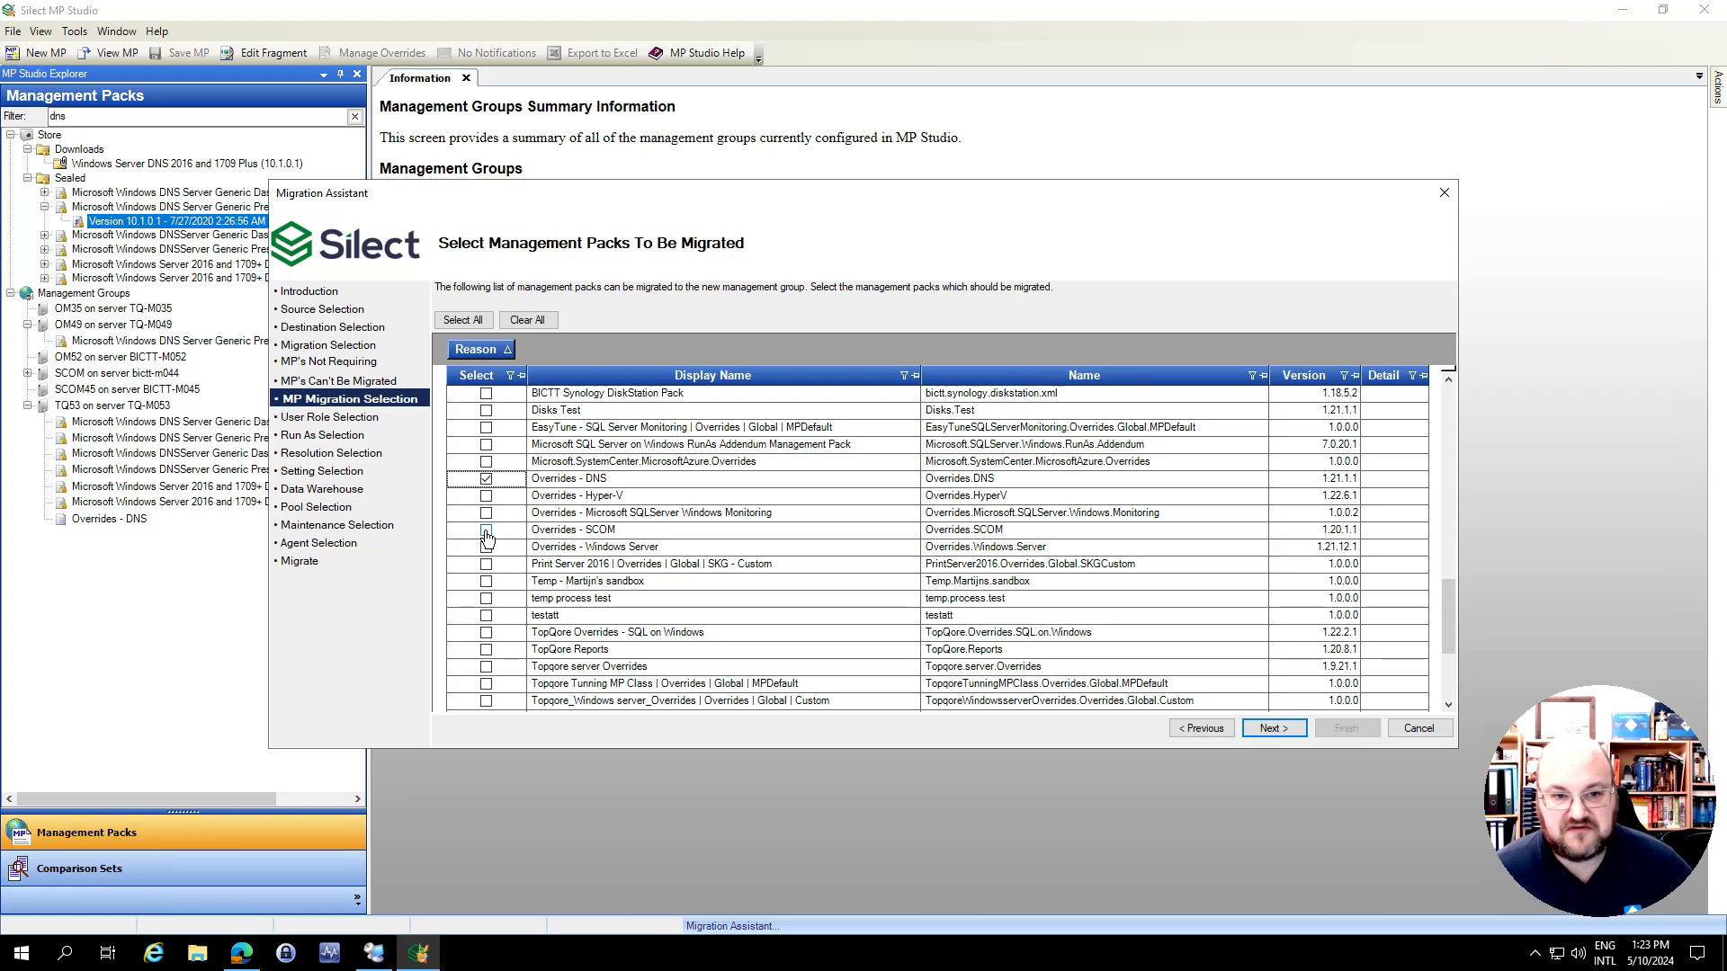
click(487, 546)
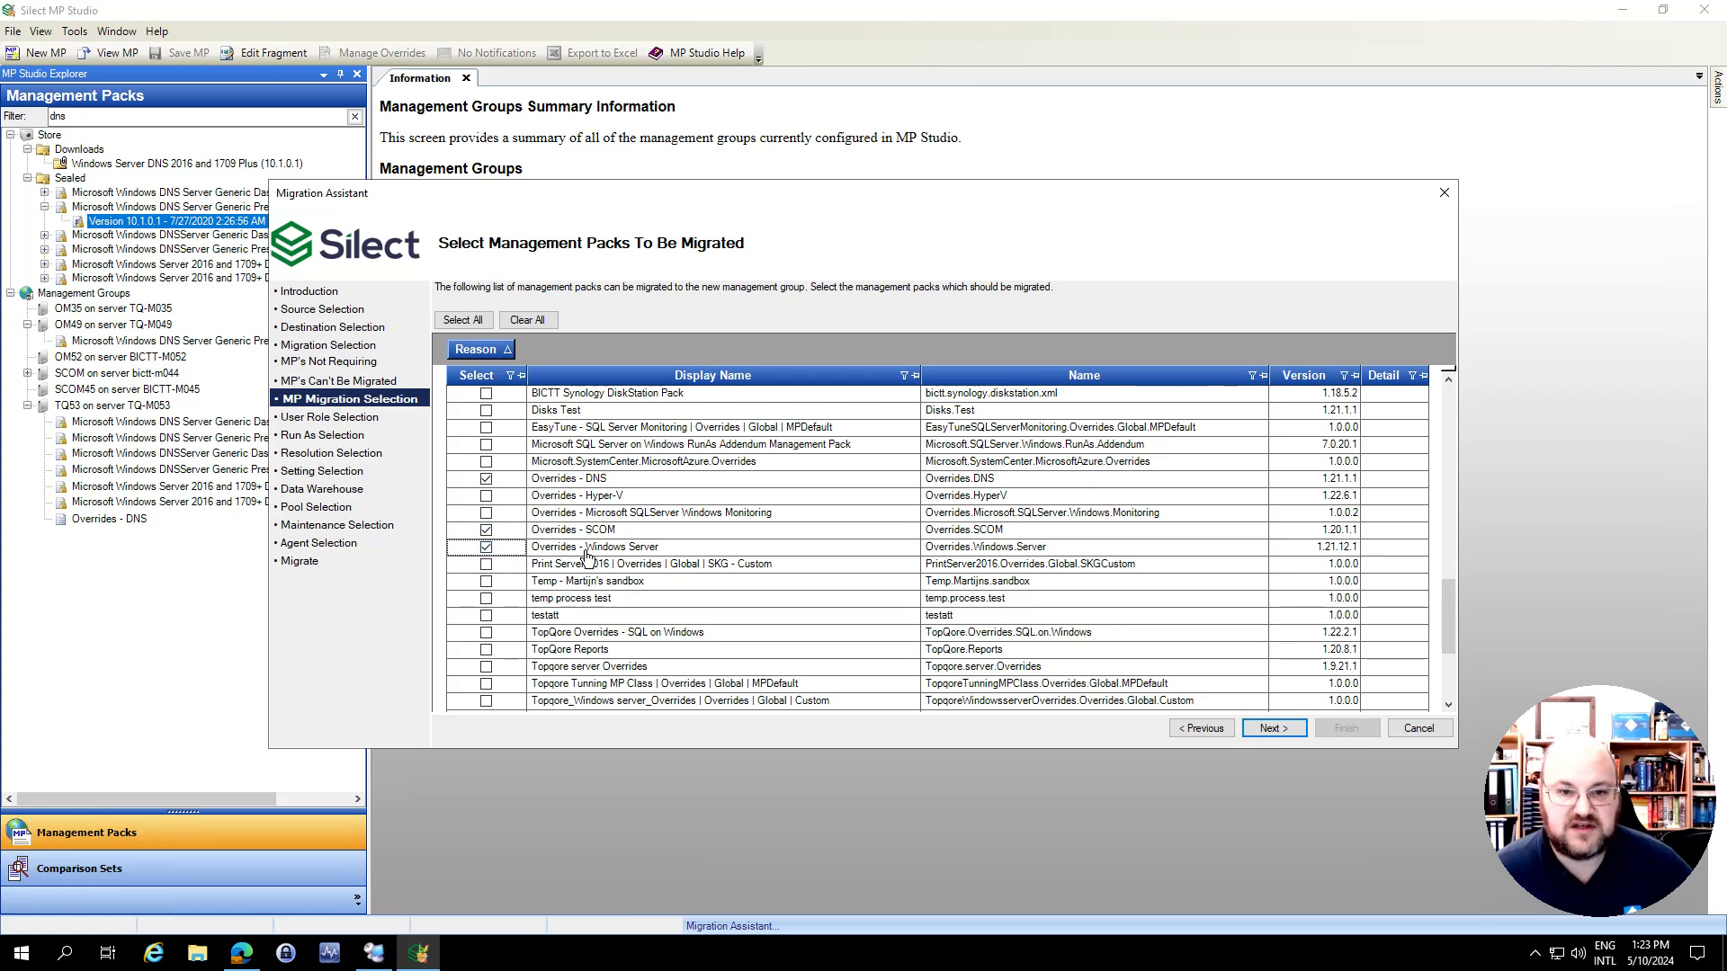
click(487, 512)
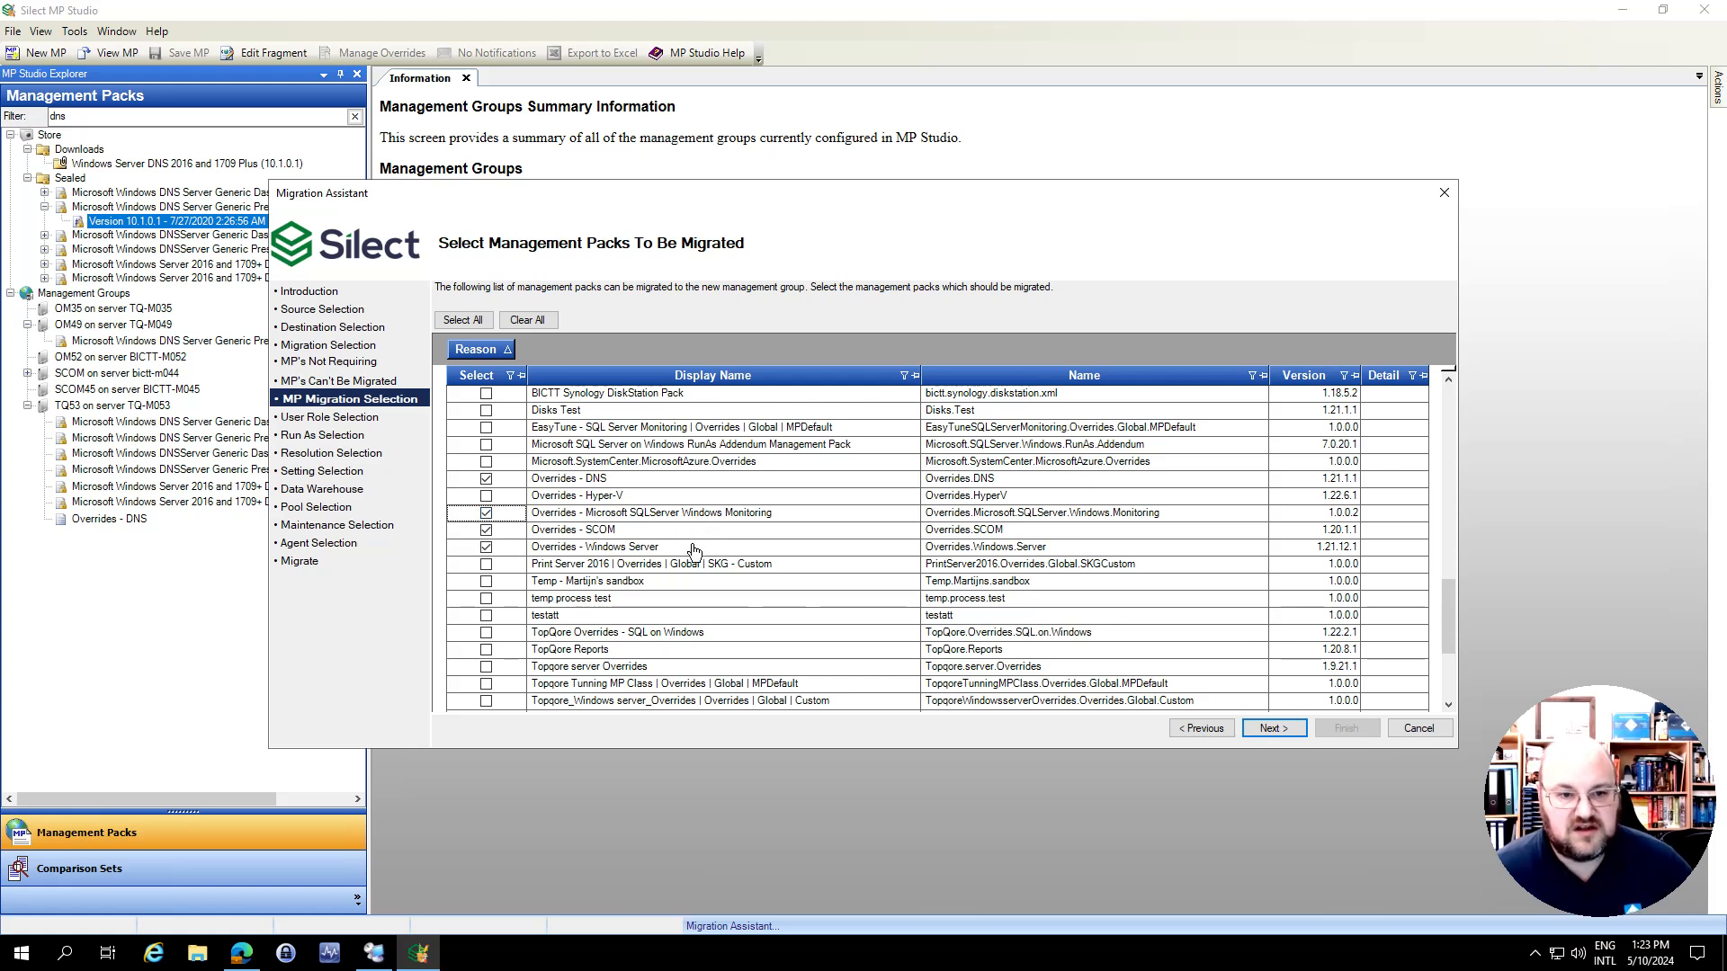
Add TQ Hue Bridge Monitoring, Windows Performance and TopQore Overrides - SQL on Windows to the selection and continue to user roles
scroll(689, 550, down, 2)
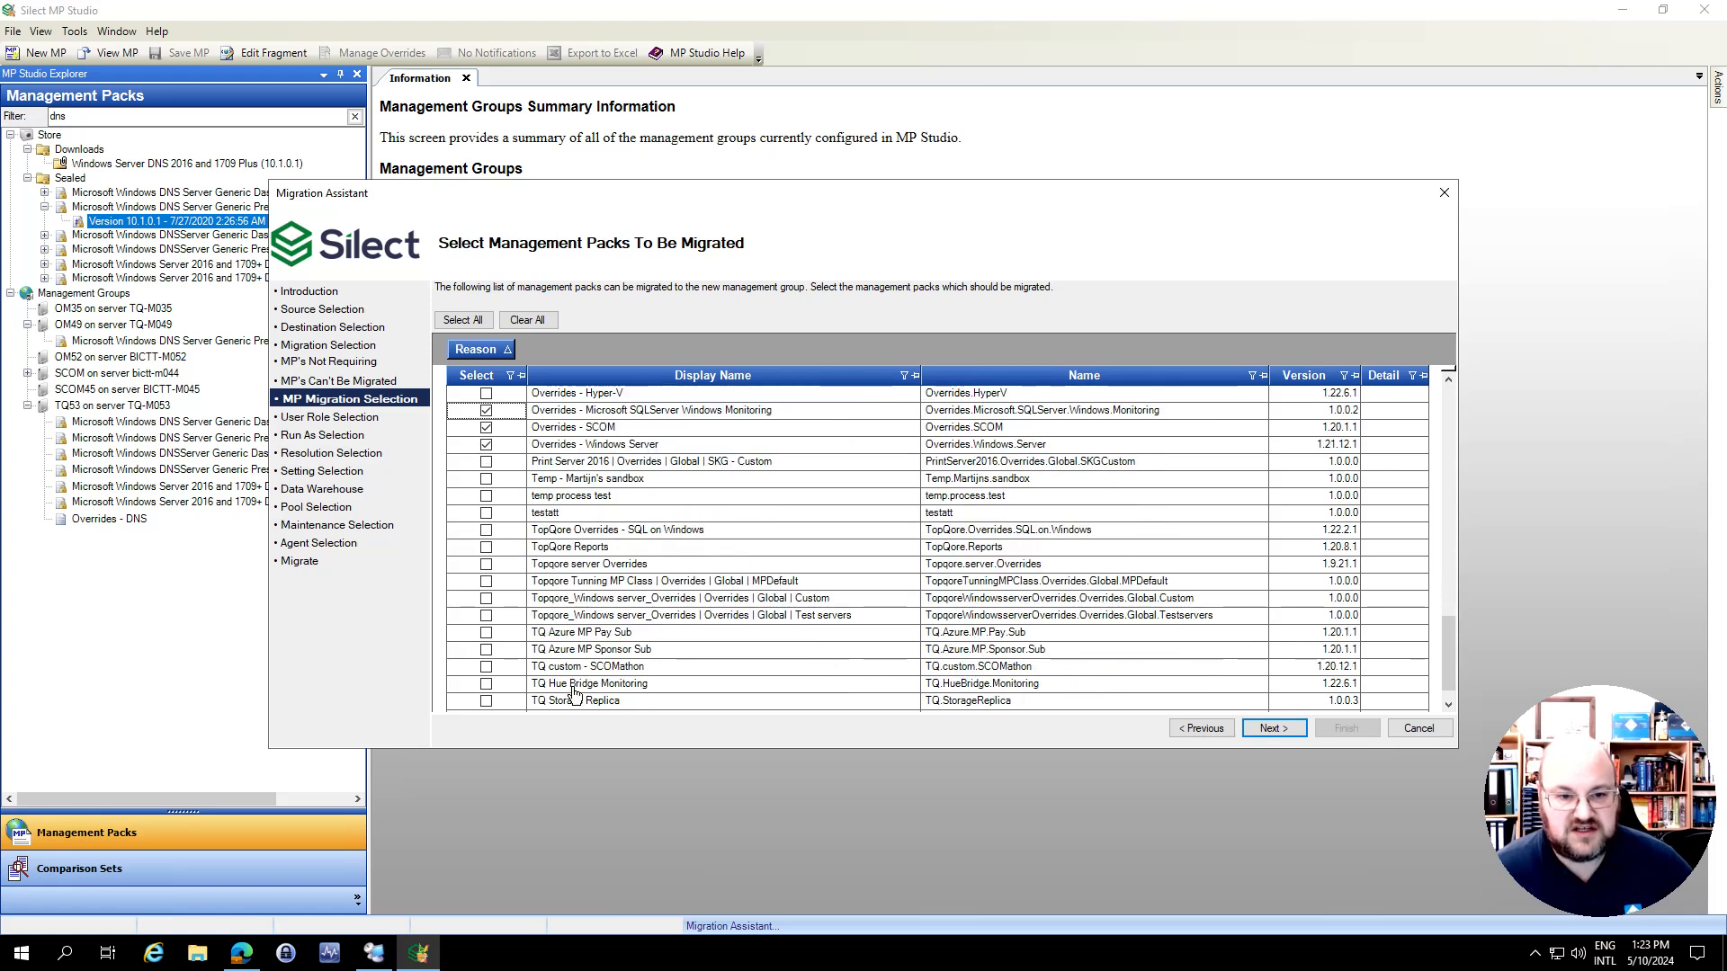
scroll(578, 688, down, 1)
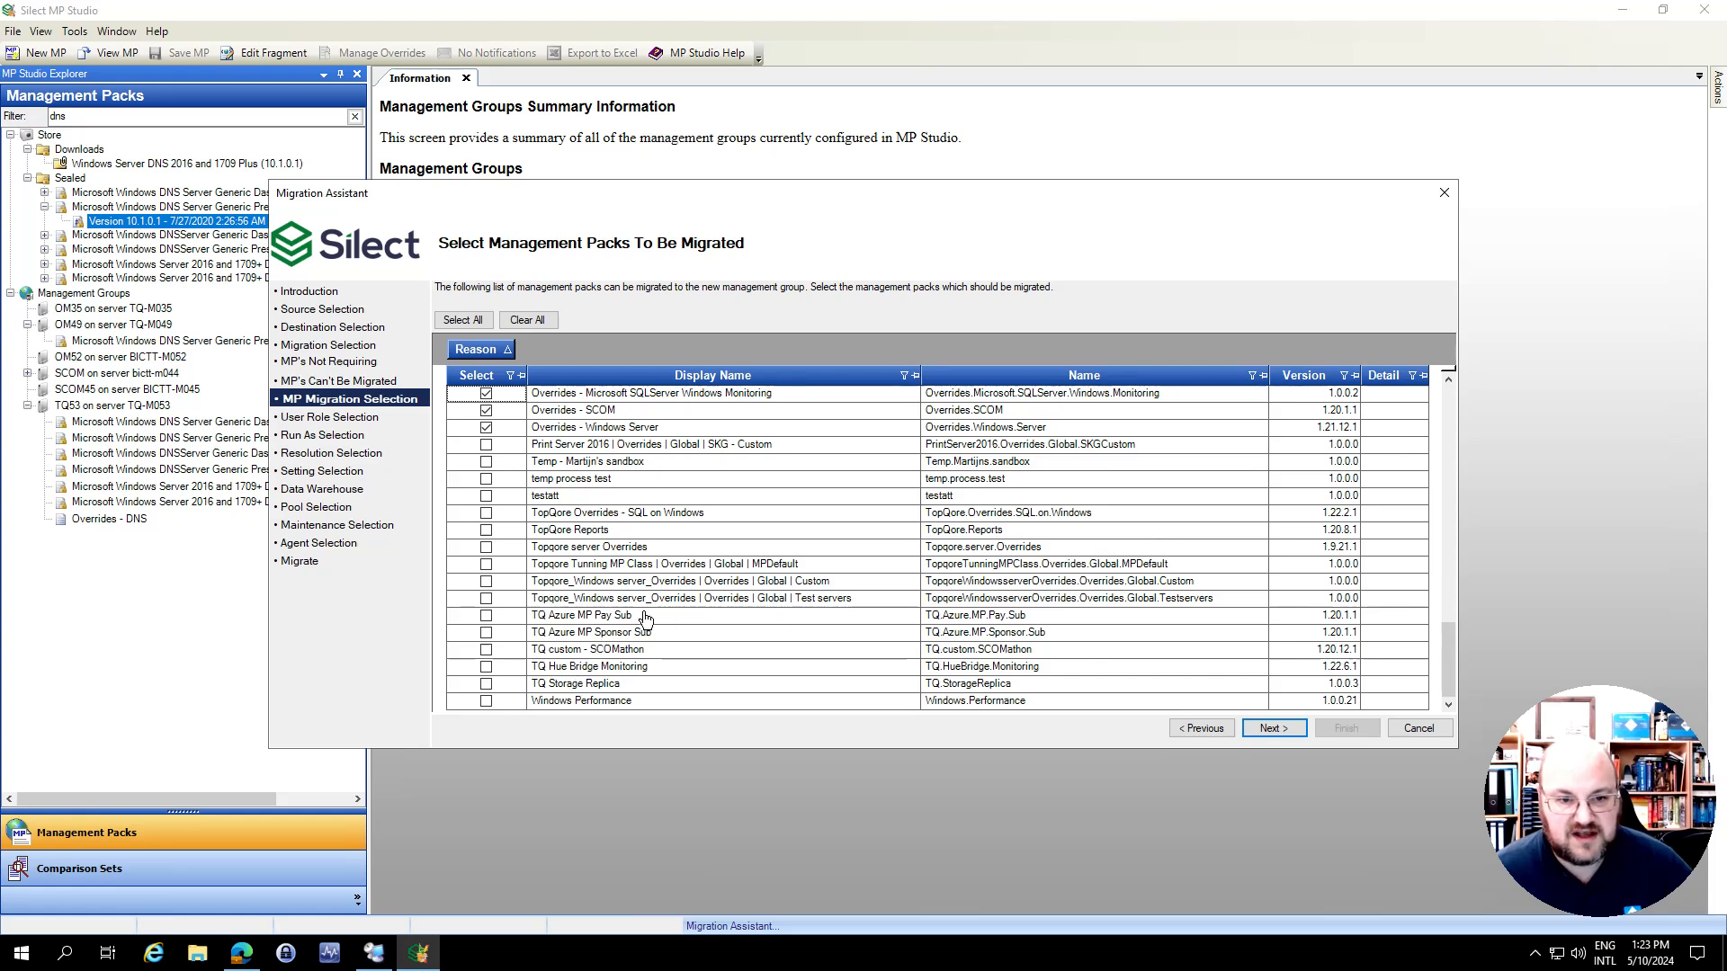
click(486, 667)
click(485, 702)
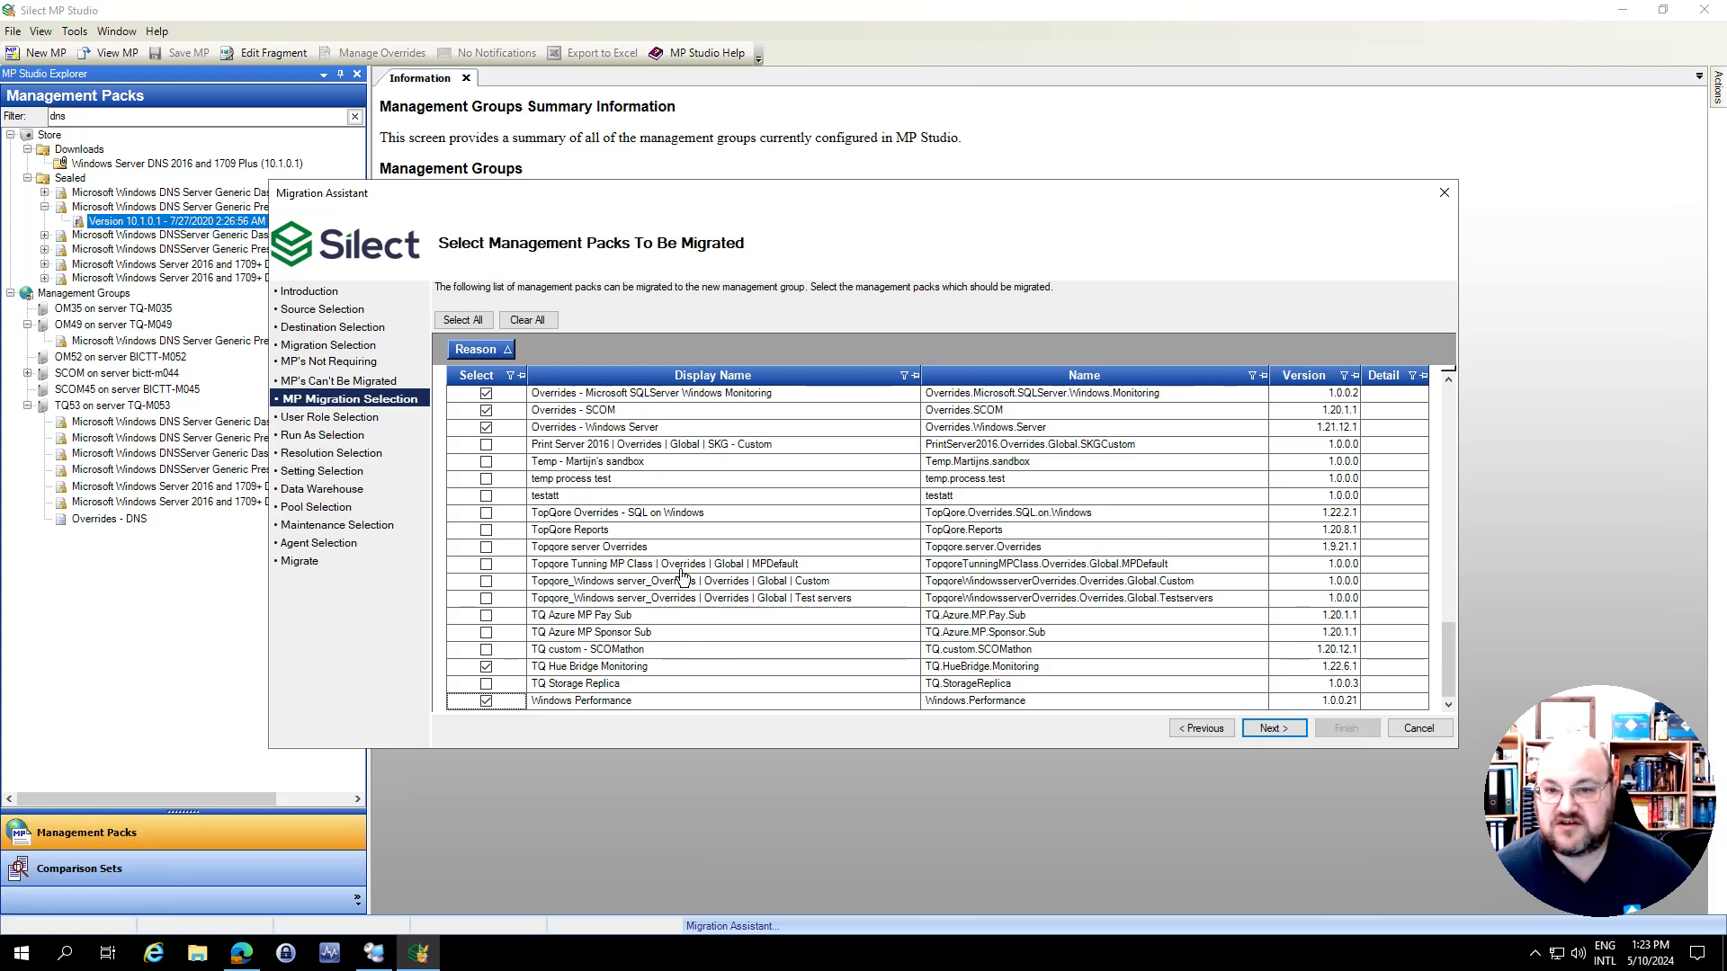
click(485, 513)
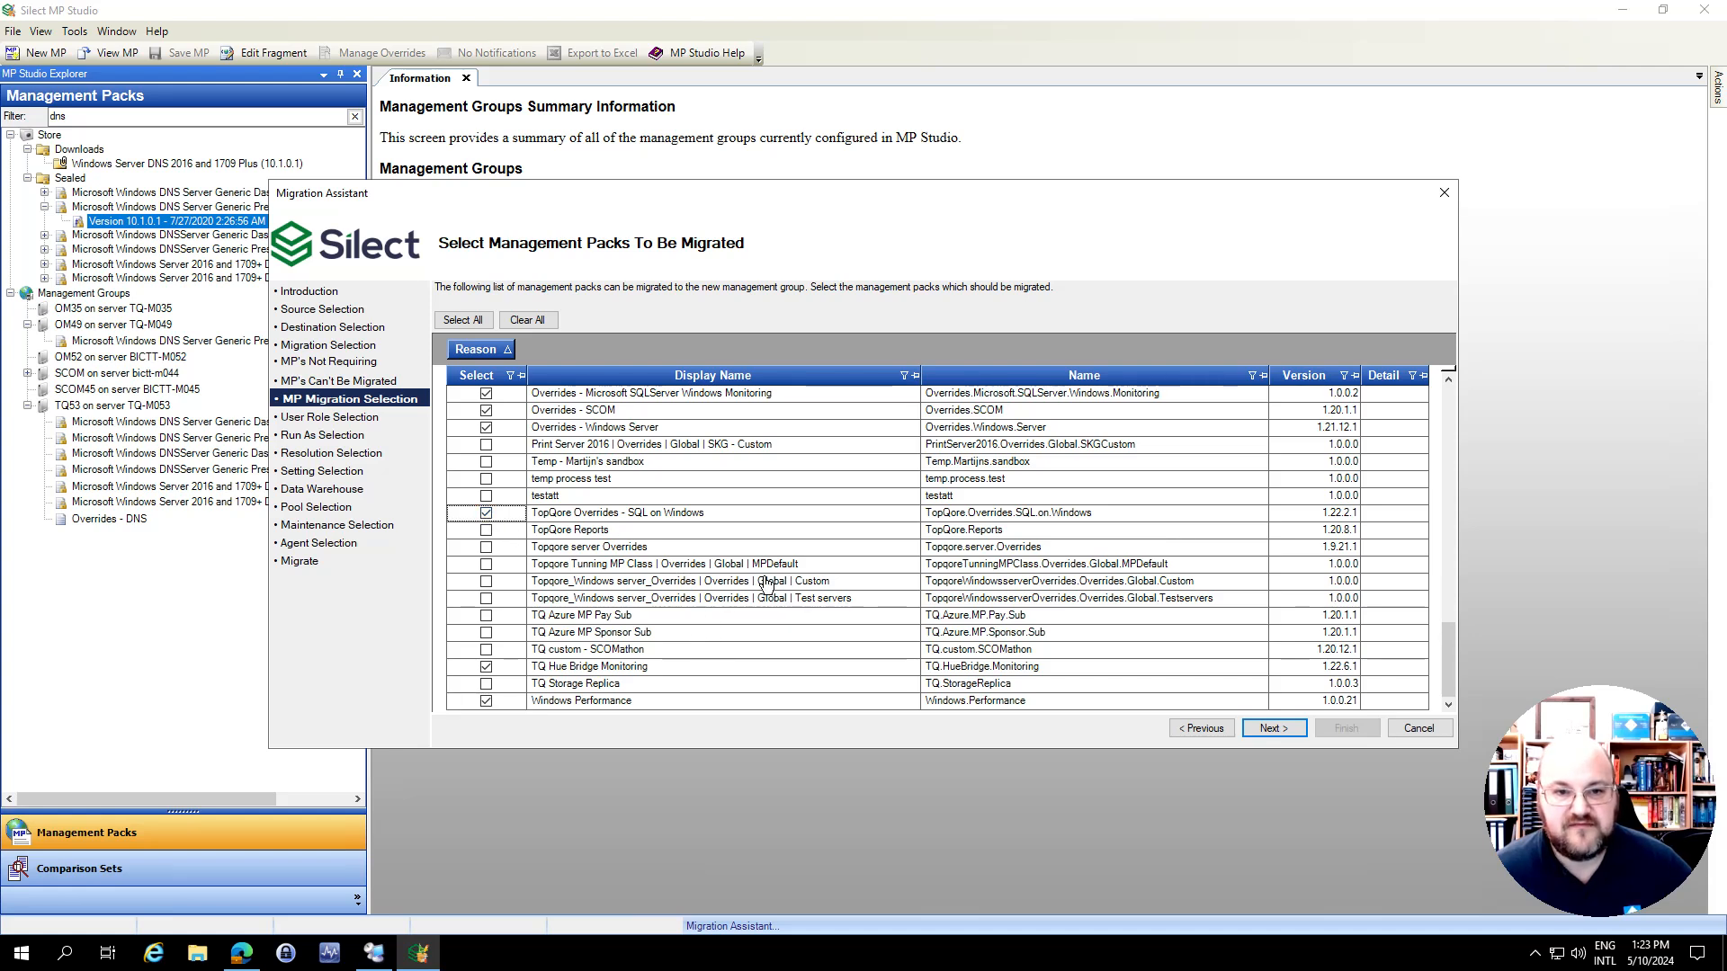
scroll(766, 585, up, 3)
scroll(765, 585, up, 2)
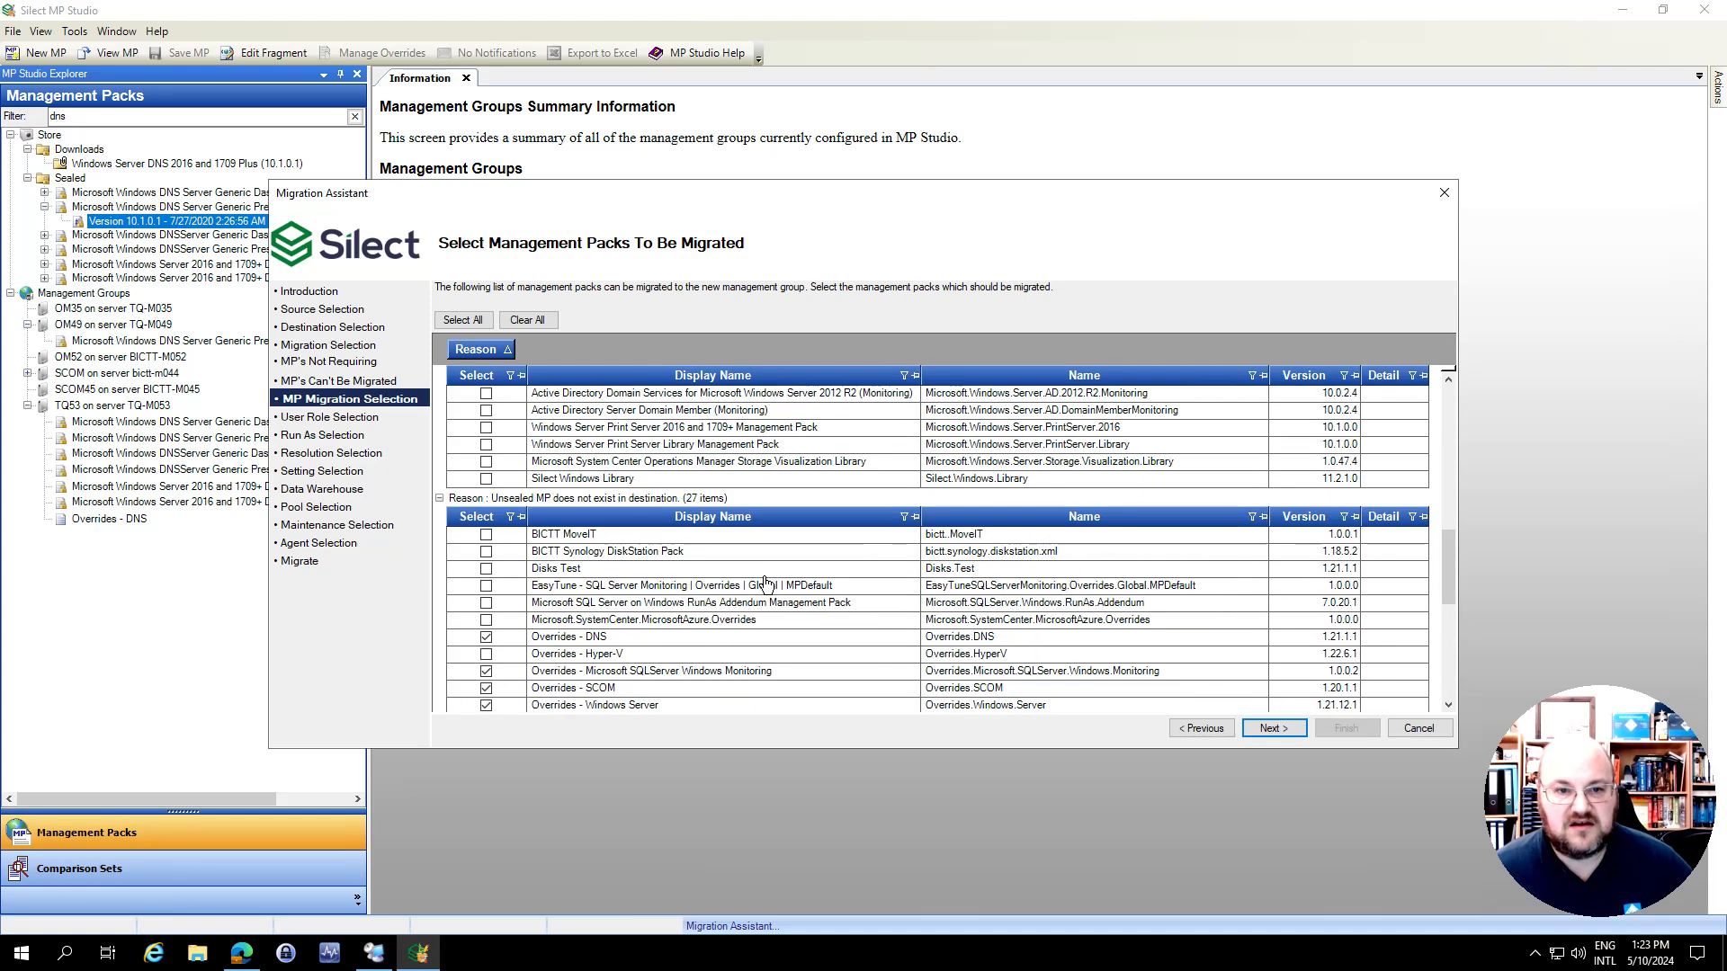
click(1275, 731)
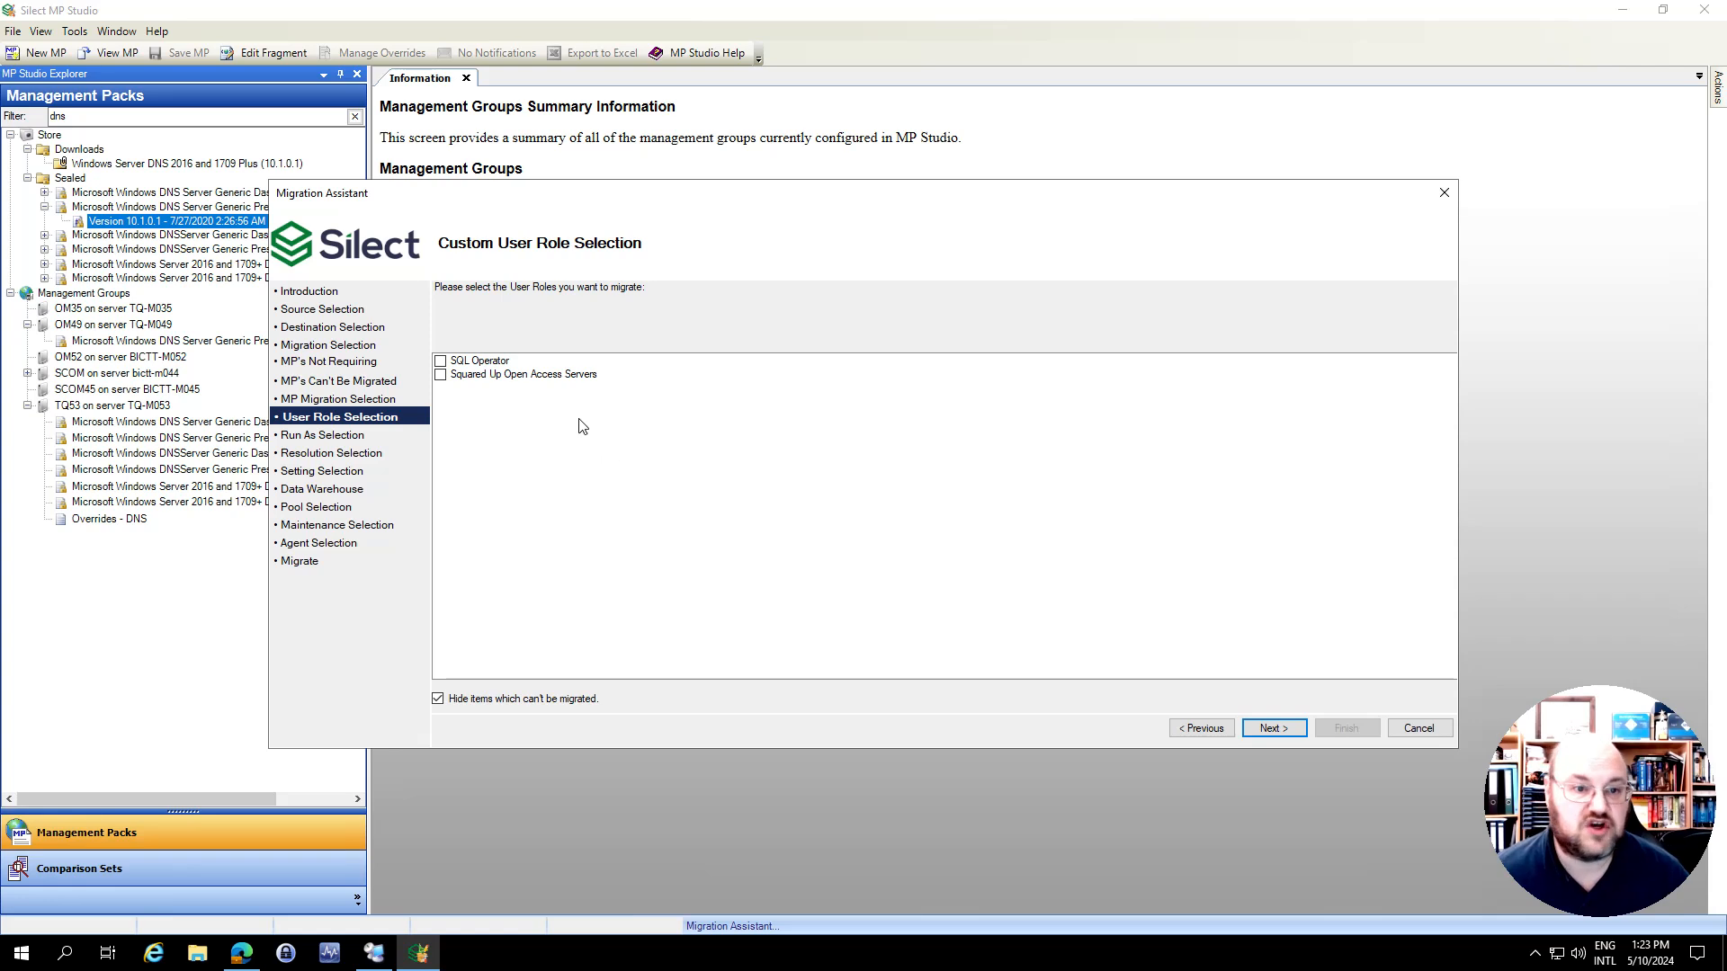
Select the SQL Operator custom user role for migration and continue to the Run As configurations
mouse_move(486, 382)
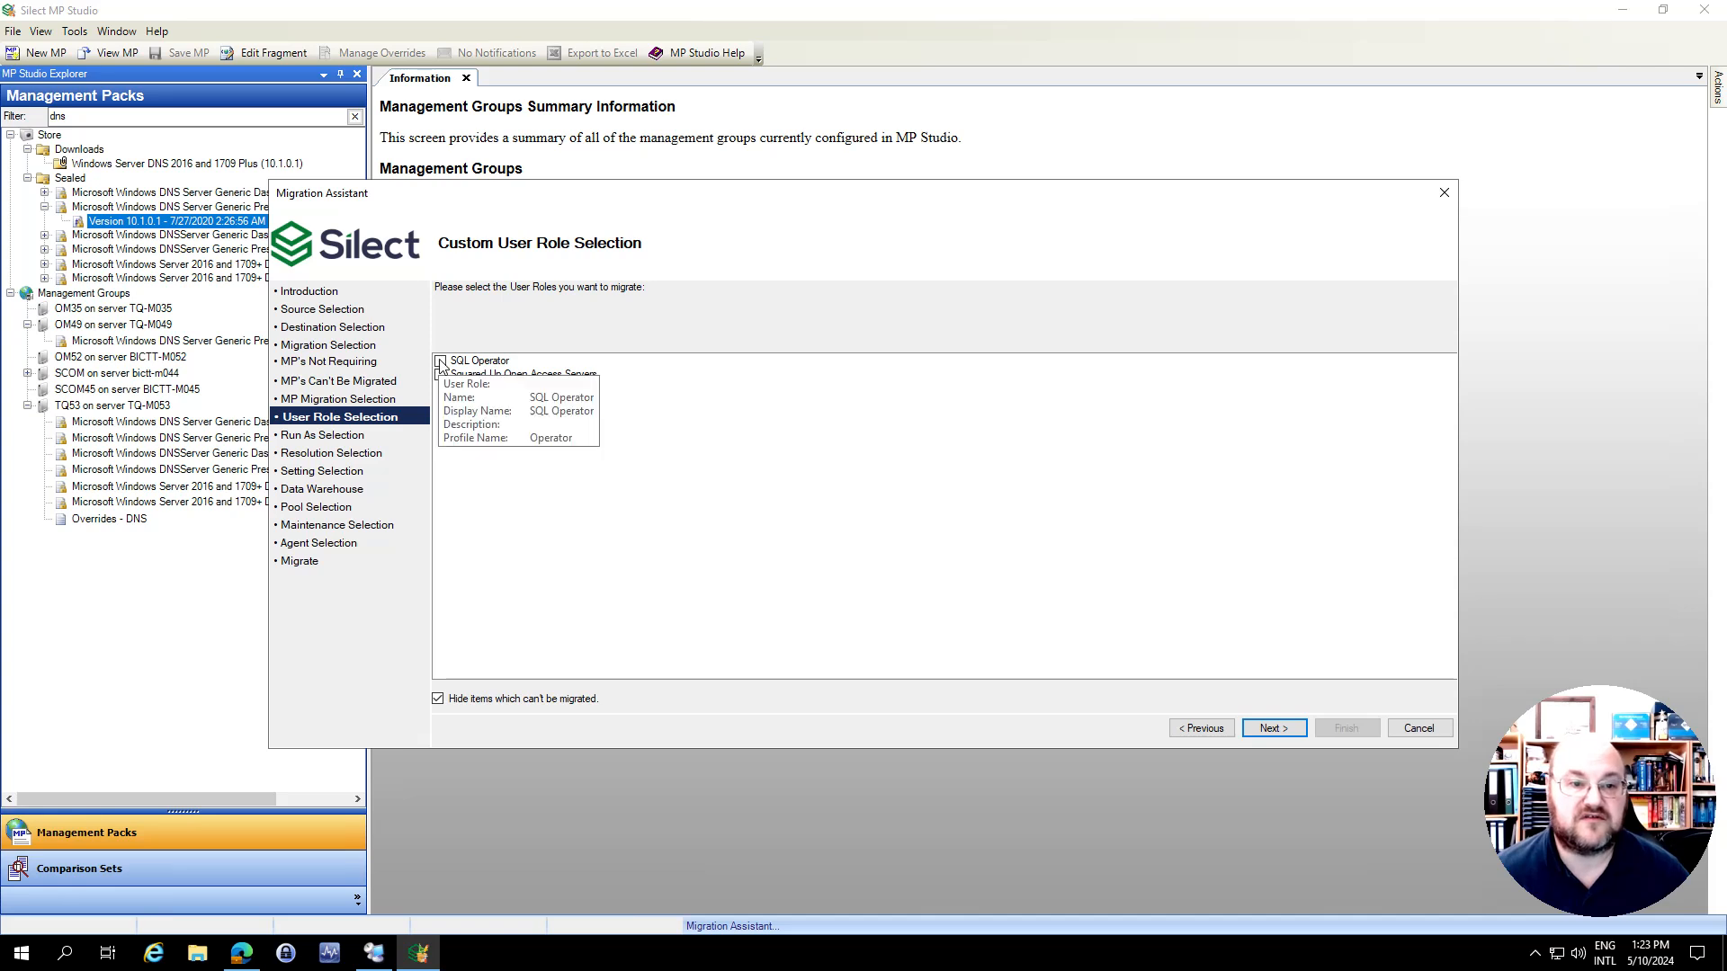
click(440, 362)
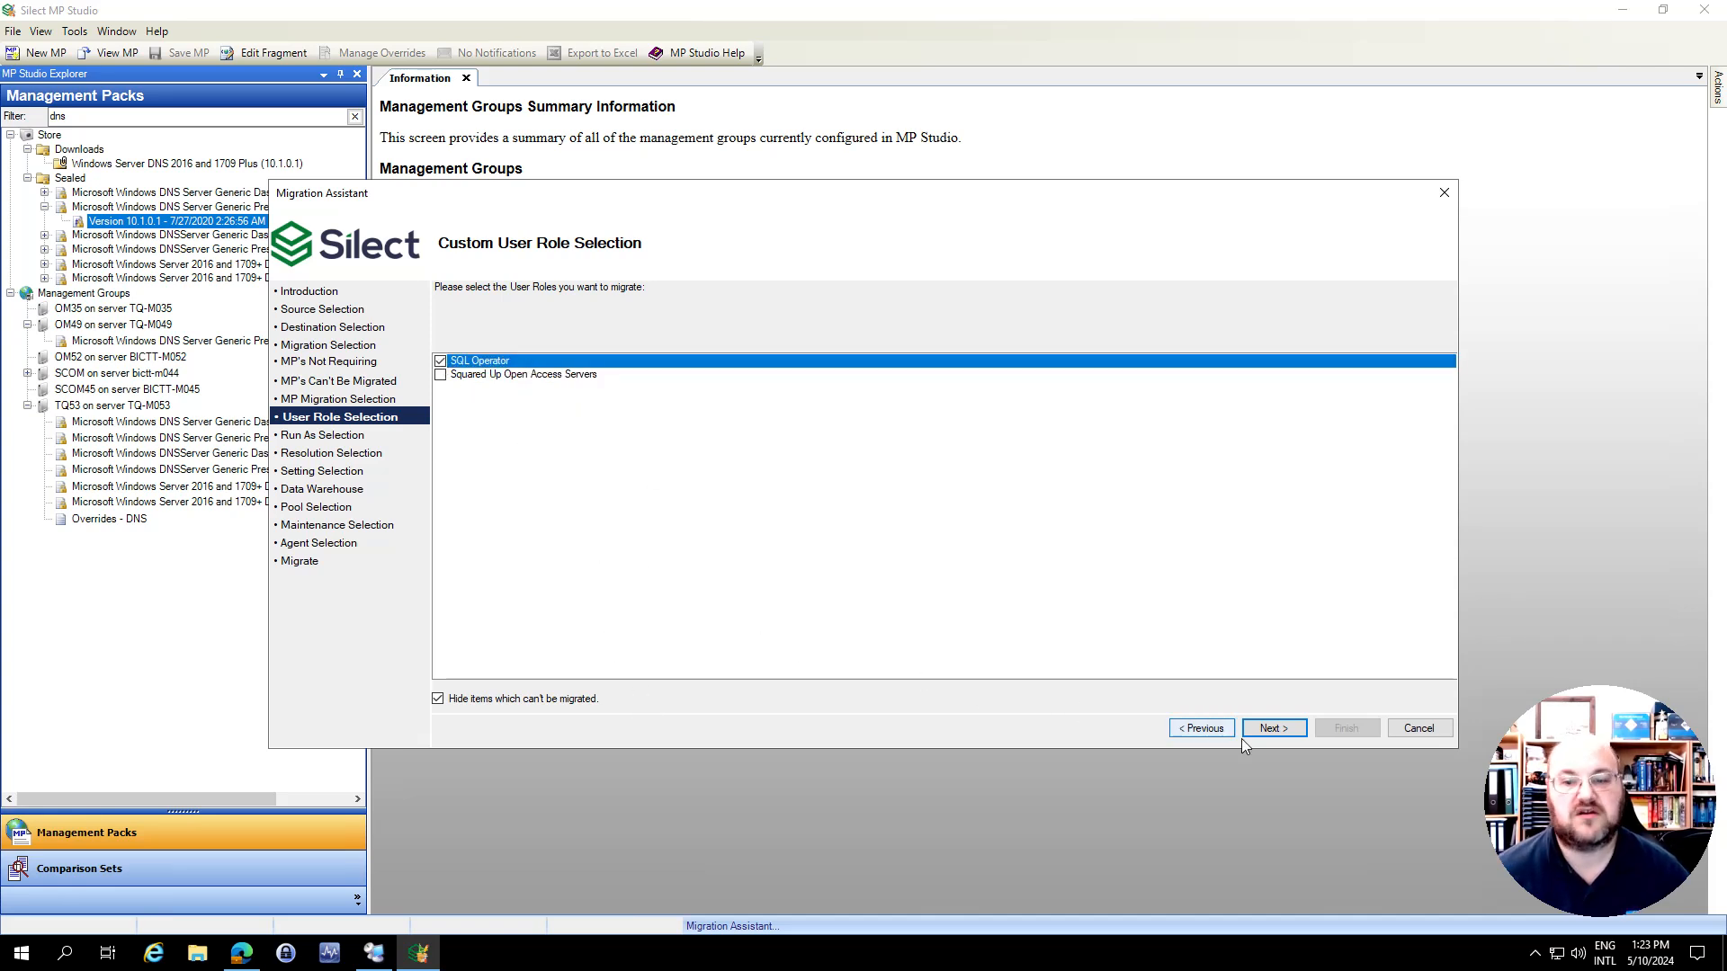
click(1274, 728)
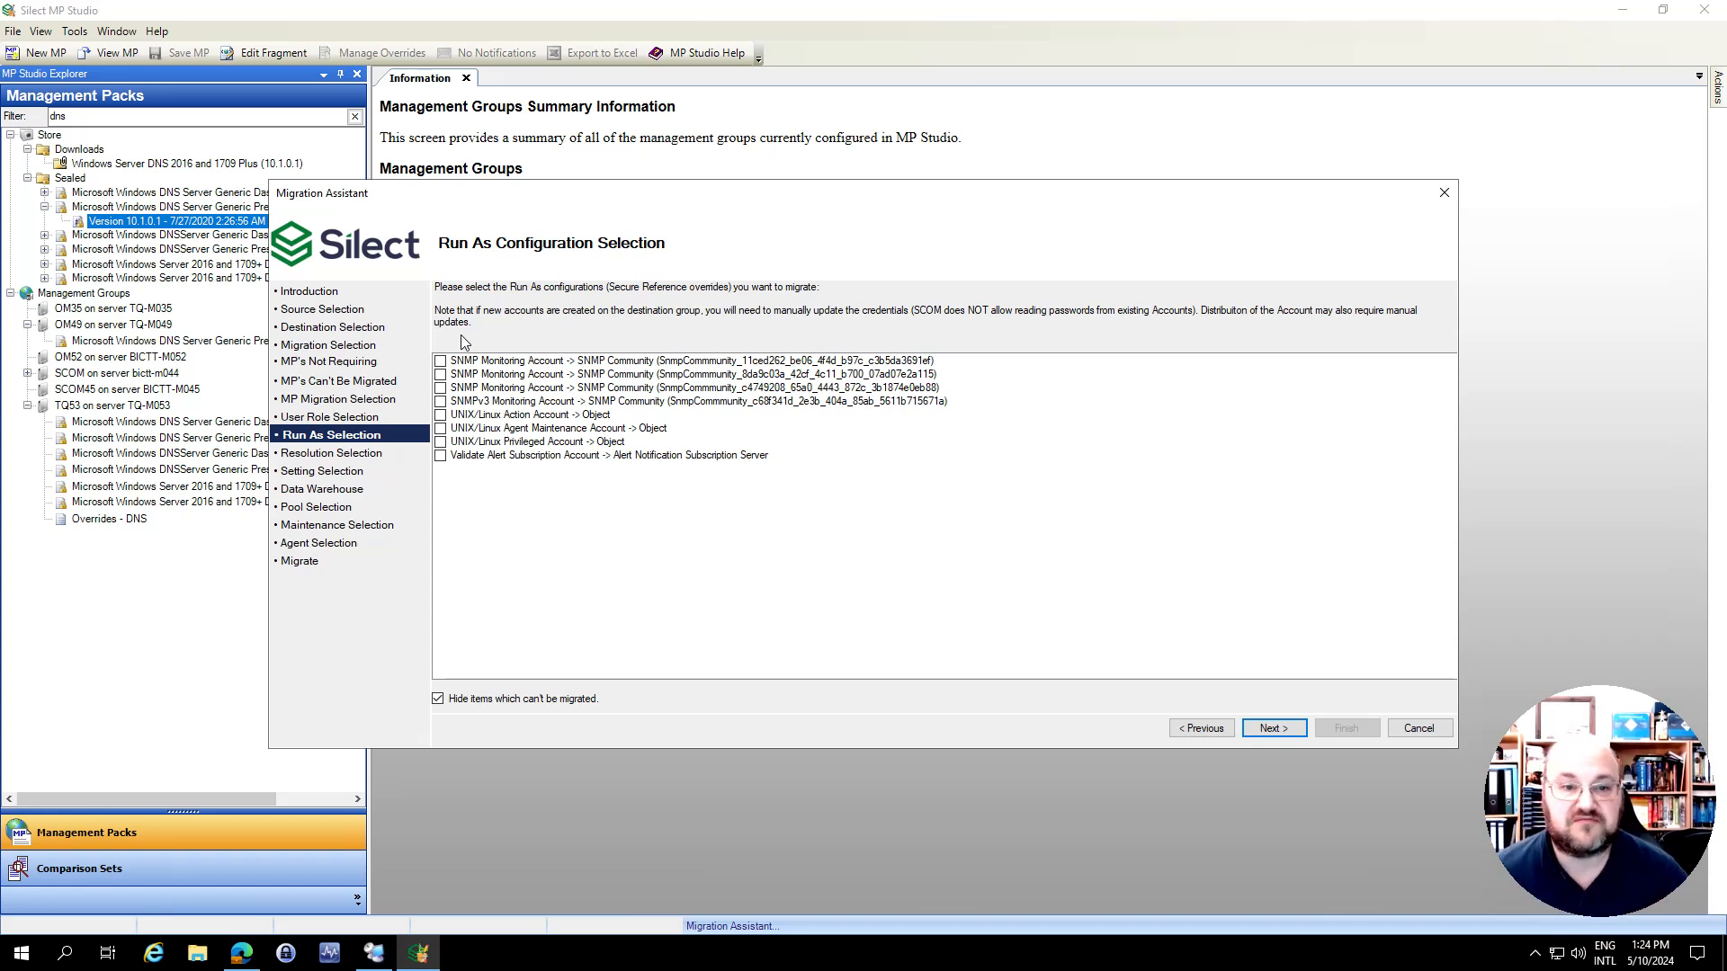
Select the three SNMP Monitoring Account configurations and the SNMPv3 Monitoring Account one for migration, and continue to the resolution states
click(440, 361)
click(441, 374)
click(441, 387)
click(441, 401)
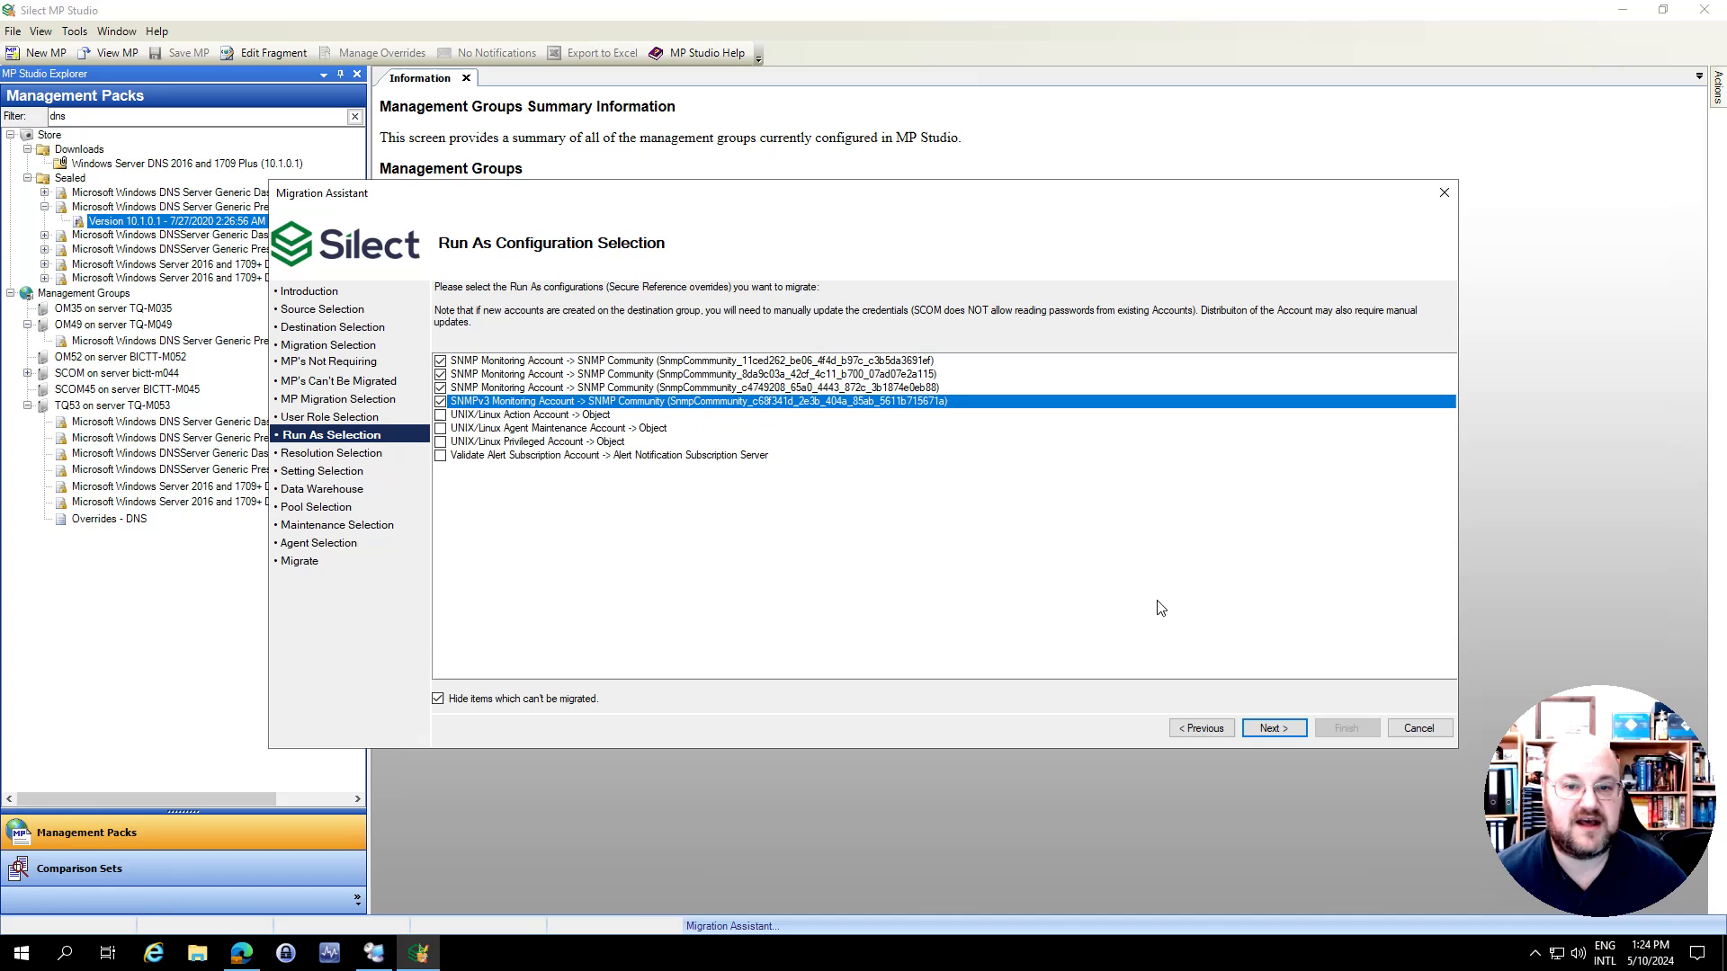
click(1272, 730)
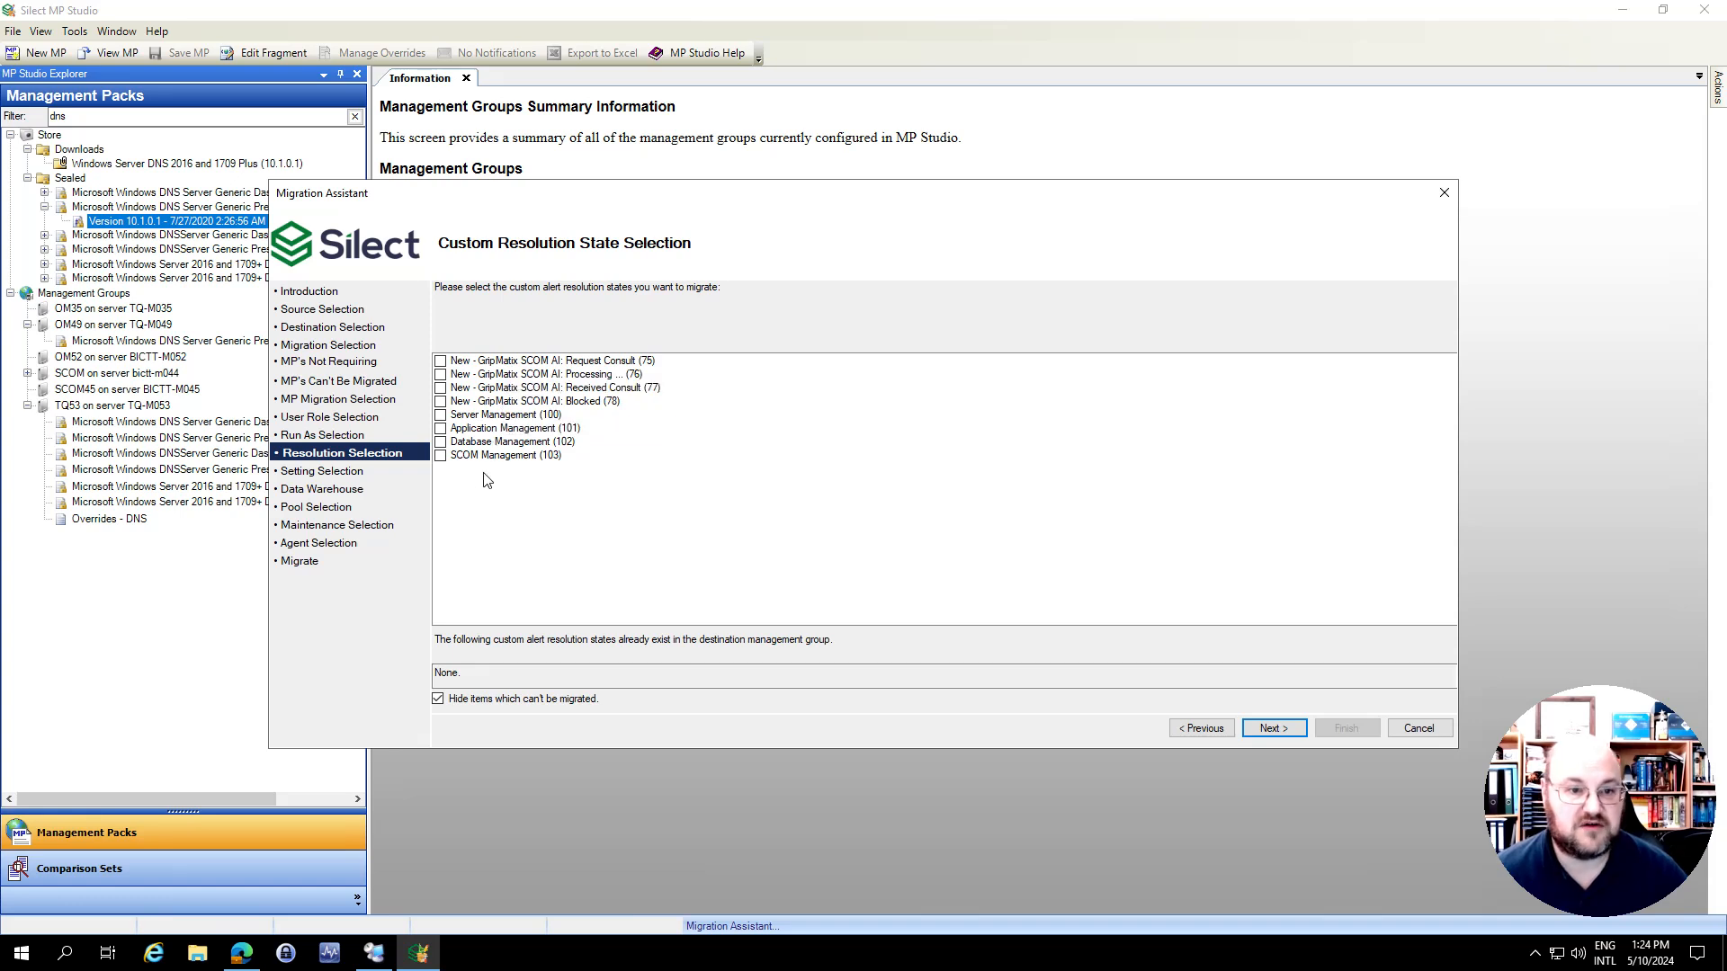
Select the Server, Application, Database and SCOM Management resolution states (100 to 103) for migration and continue to the administration settings
click(440, 414)
click(440, 428)
click(440, 442)
click(440, 455)
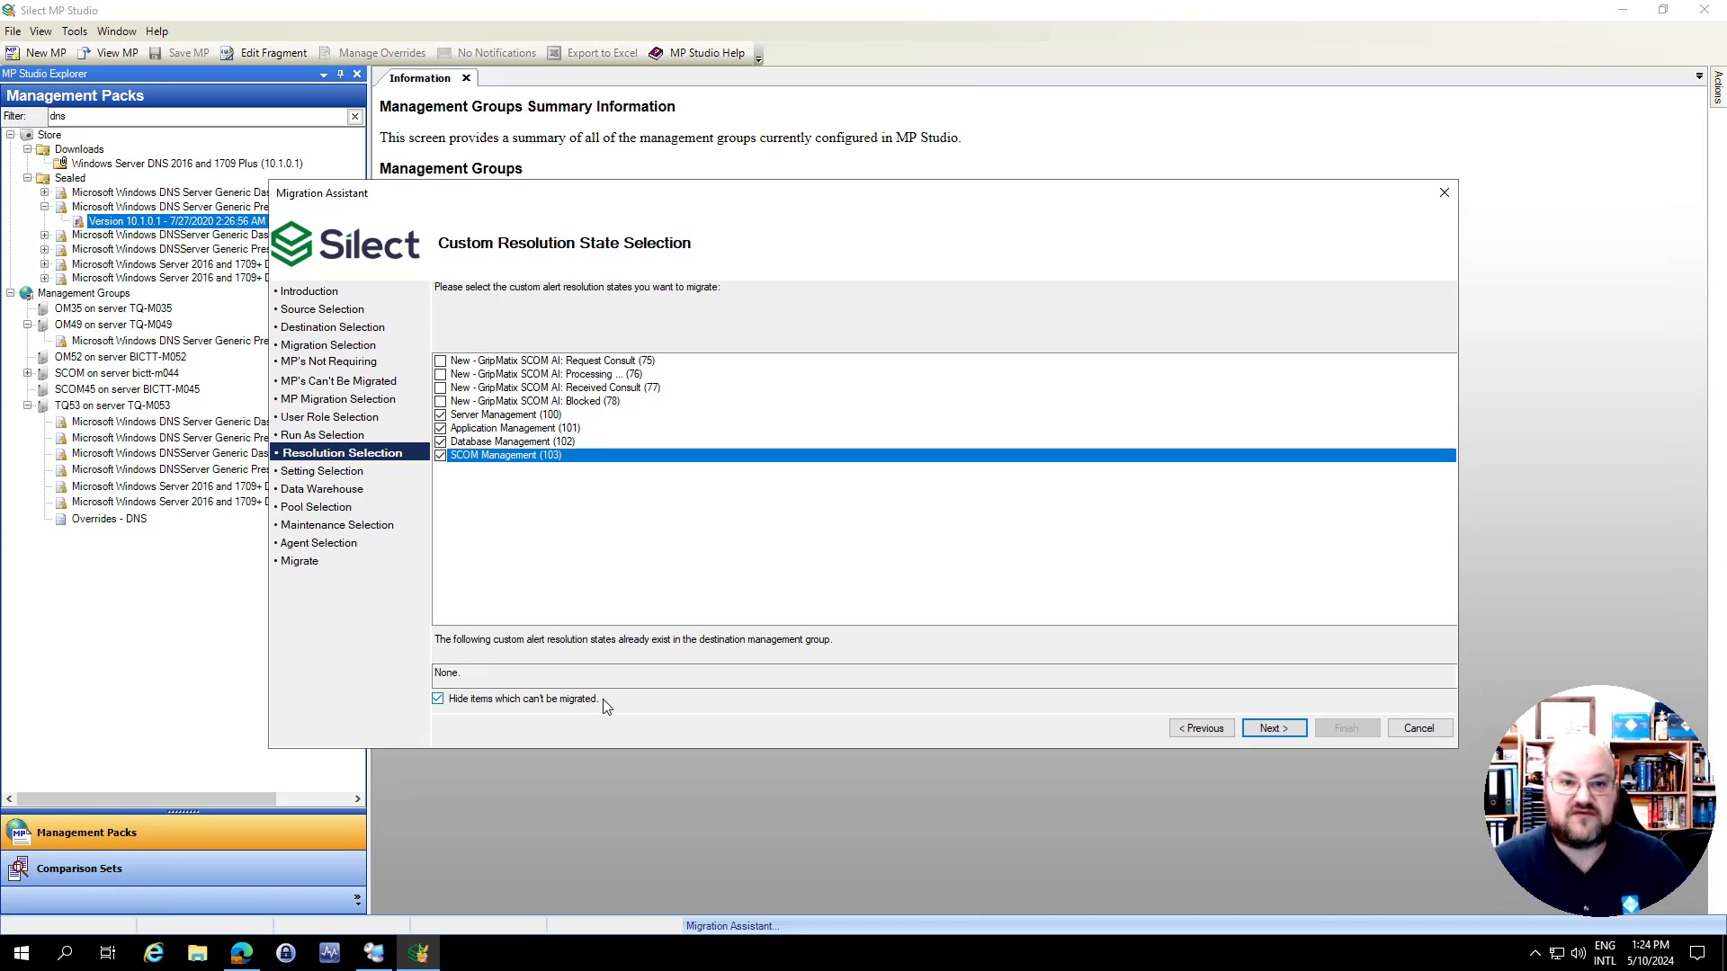
click(1274, 728)
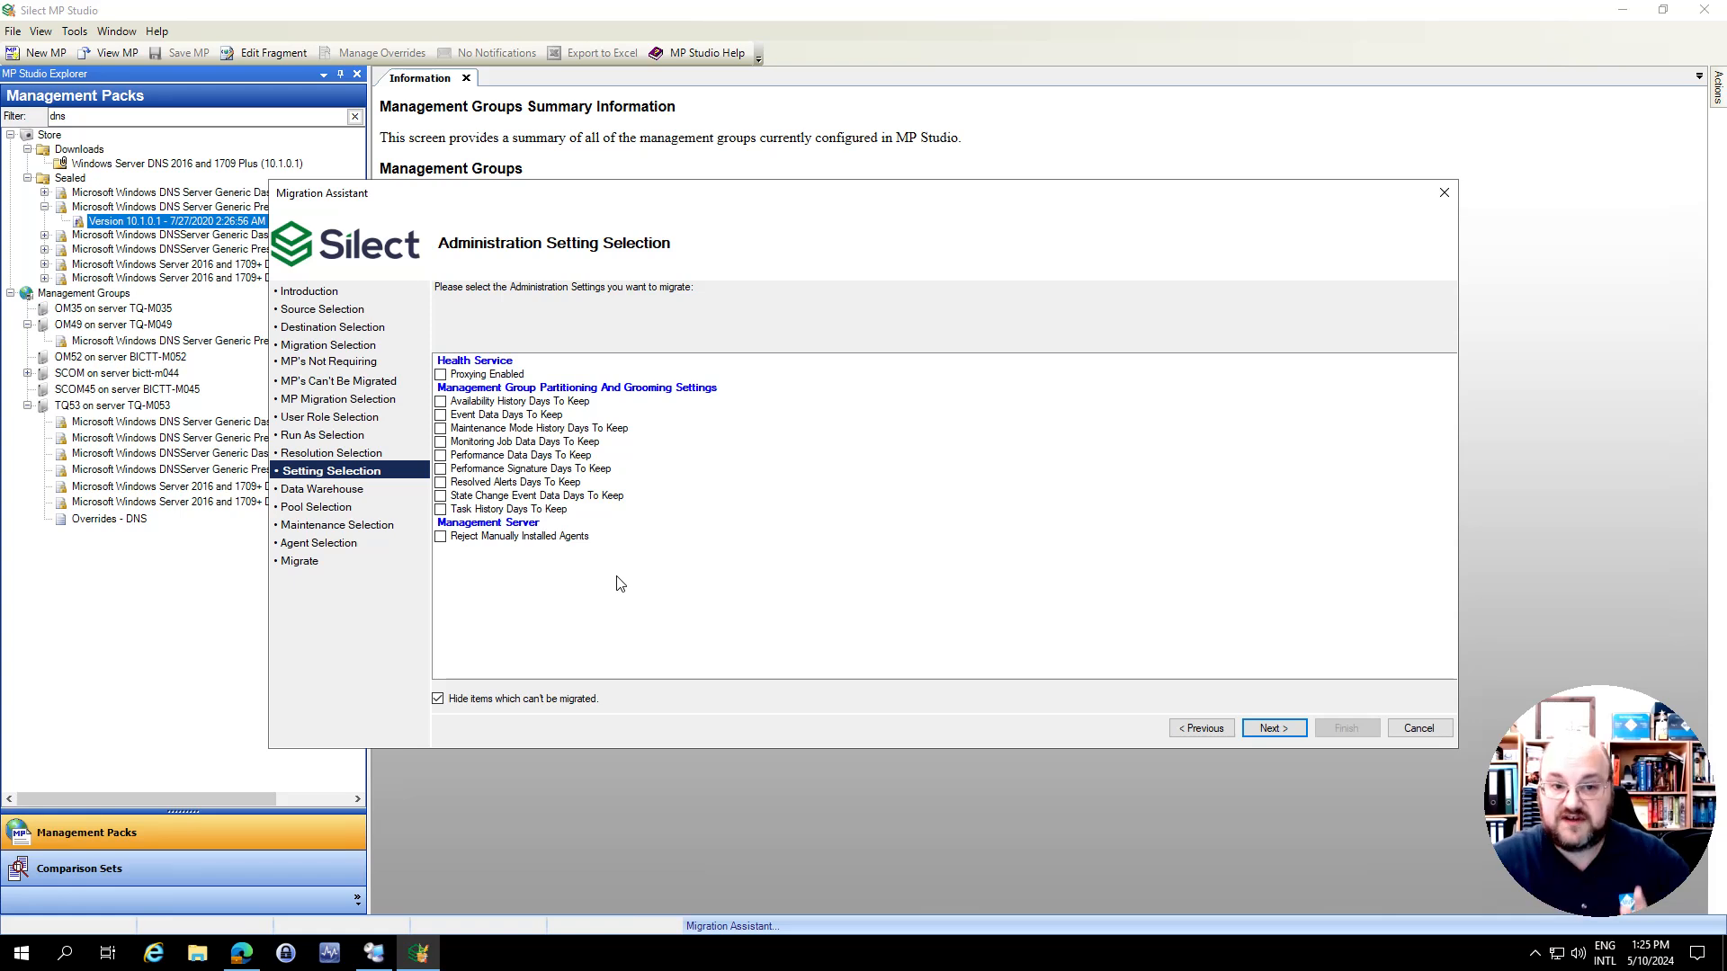
Select Proxying Enabled, all nine partitioning and grooming settings, and Reject Manually Installed Agents for migration
click(440, 375)
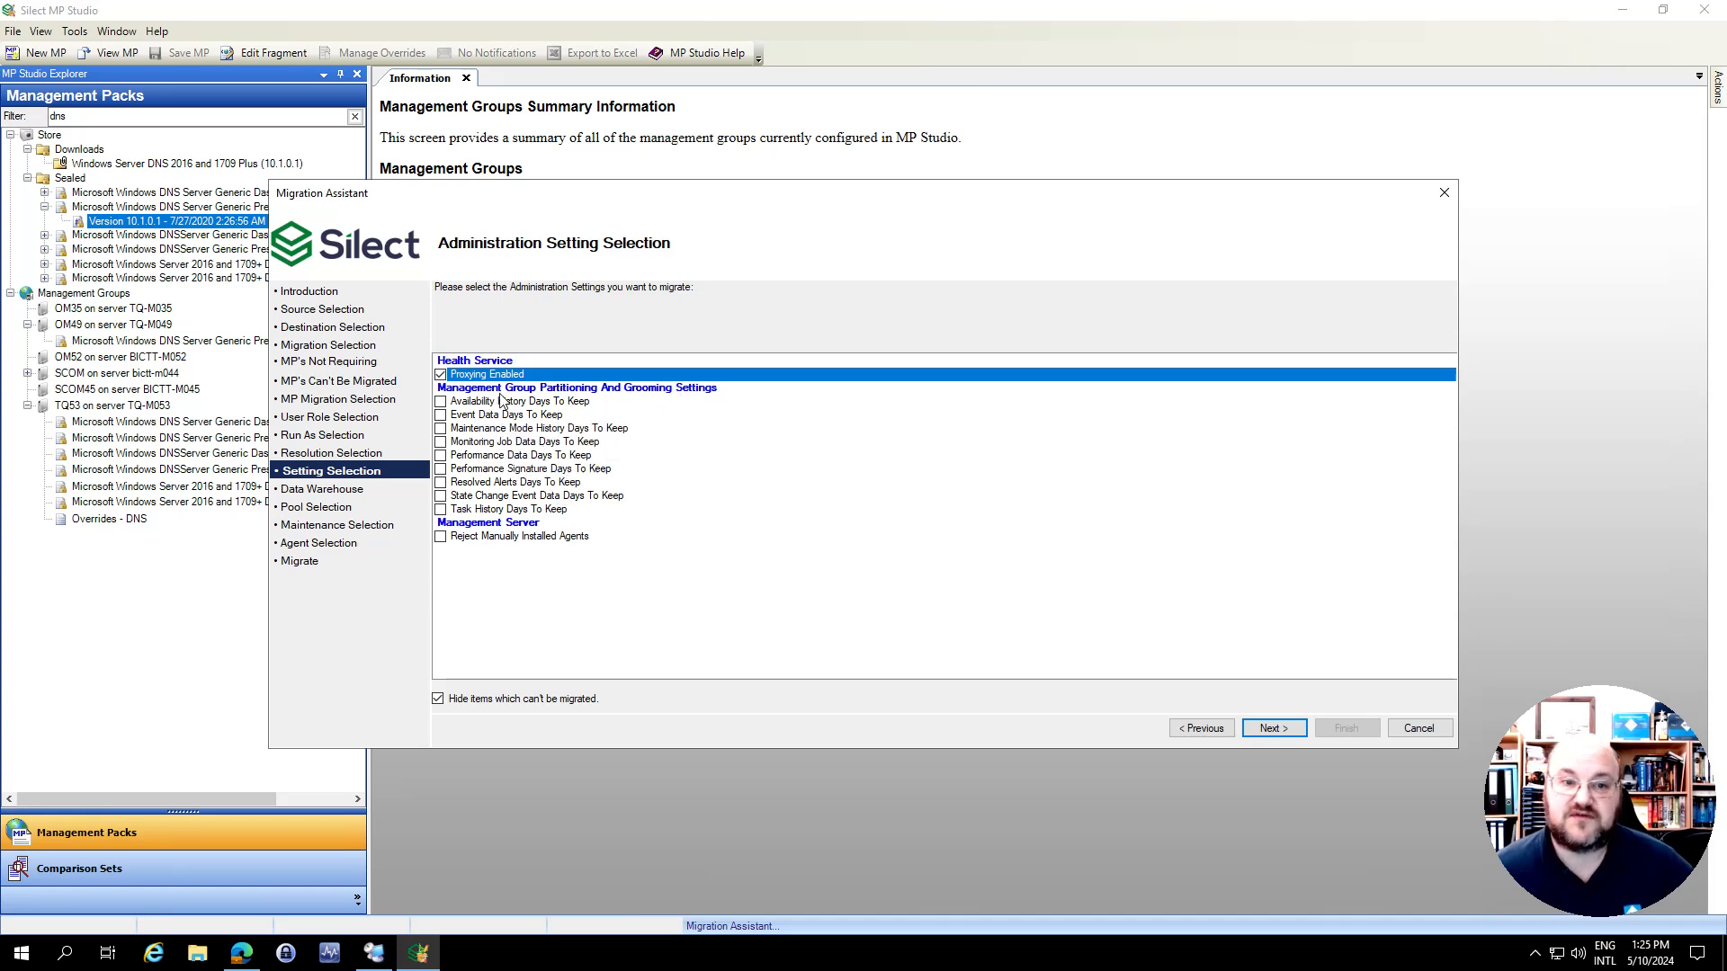
mouse_move(496, 511)
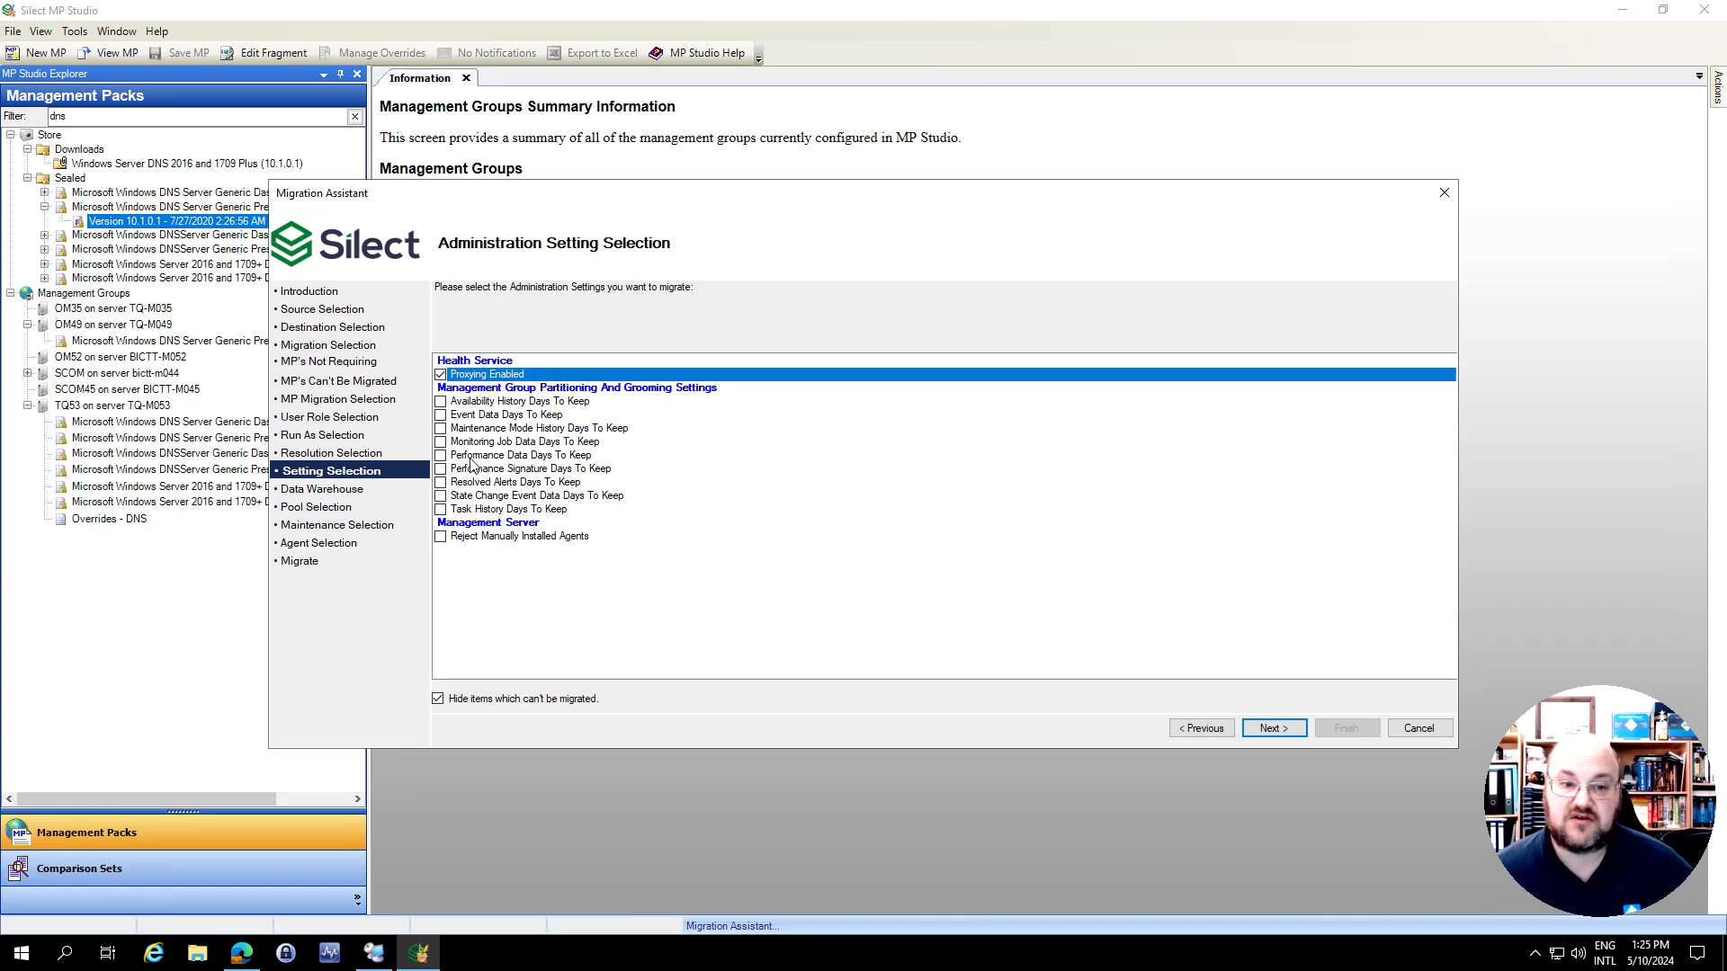
click(440, 401)
click(440, 415)
click(440, 428)
click(440, 441)
click(440, 456)
click(439, 469)
click(440, 482)
click(440, 495)
click(440, 509)
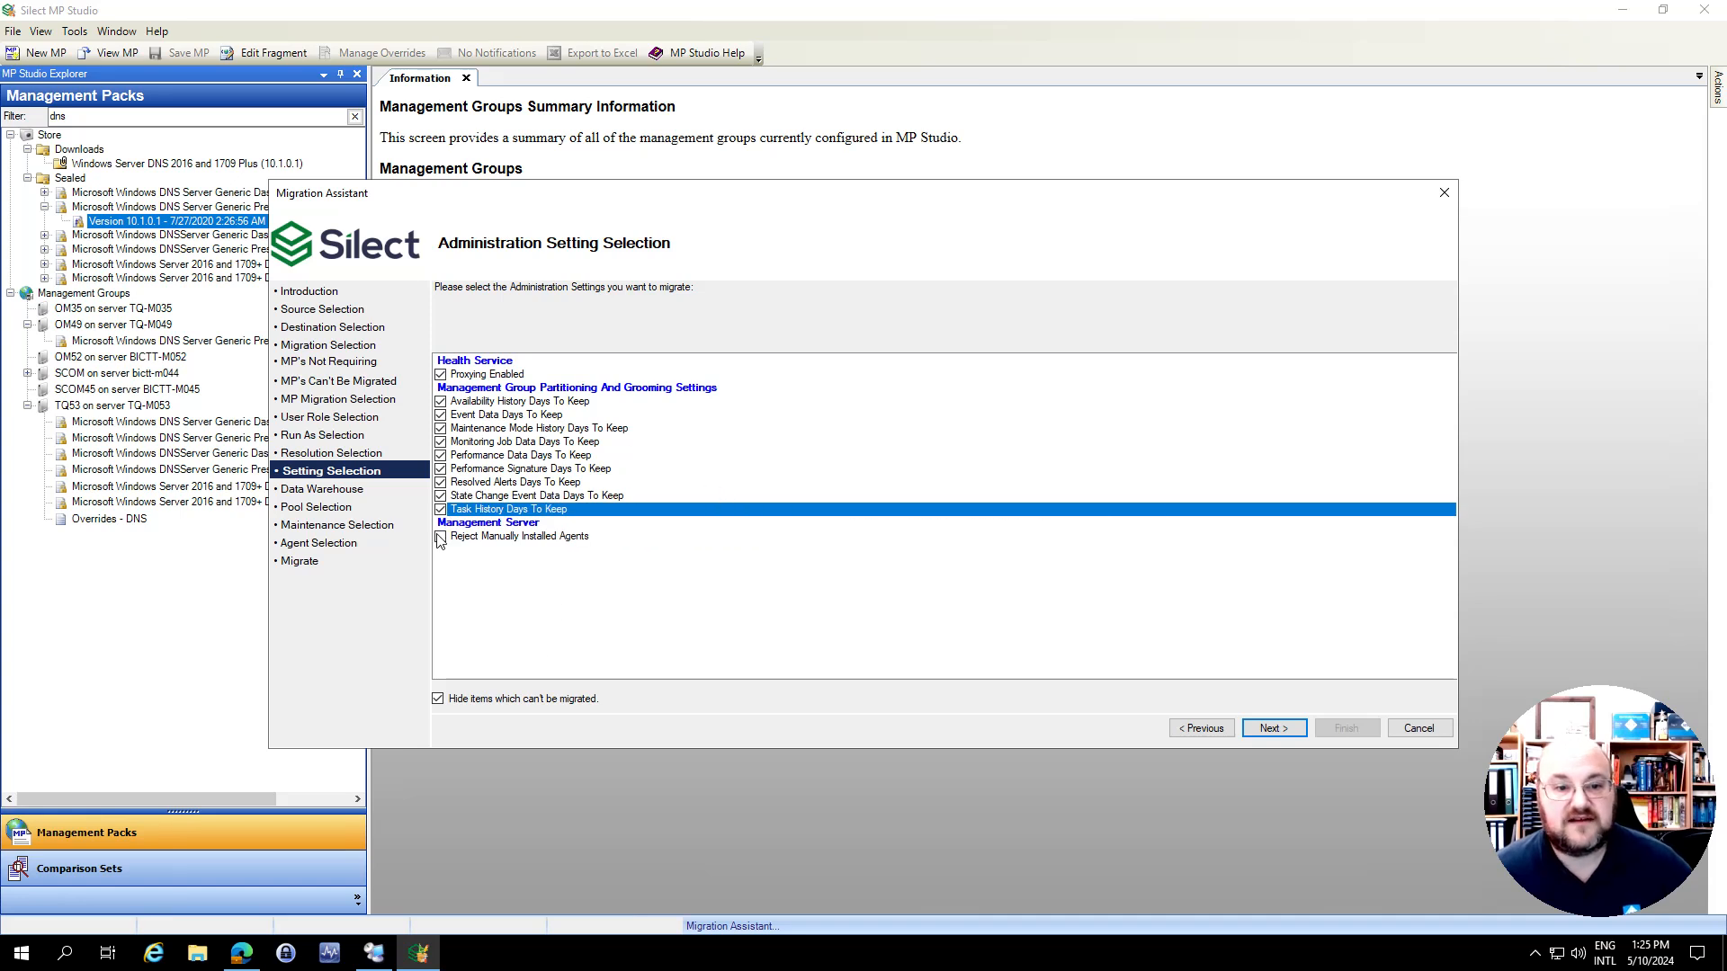
mouse_move(476, 538)
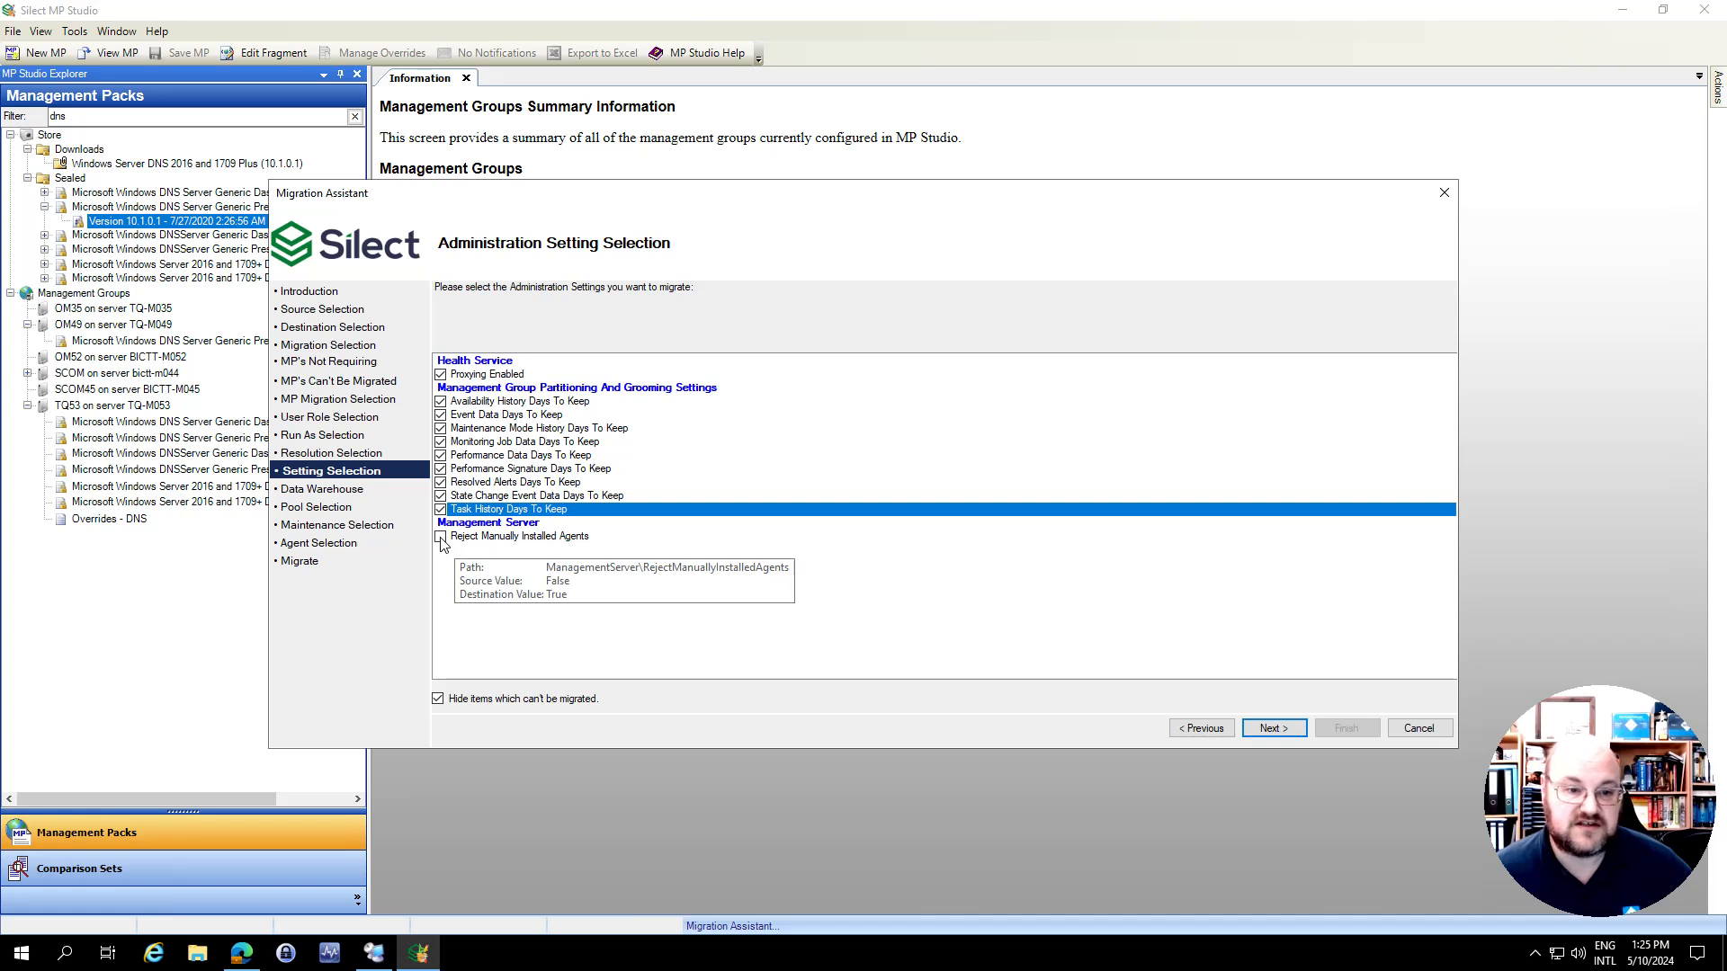
click(440, 536)
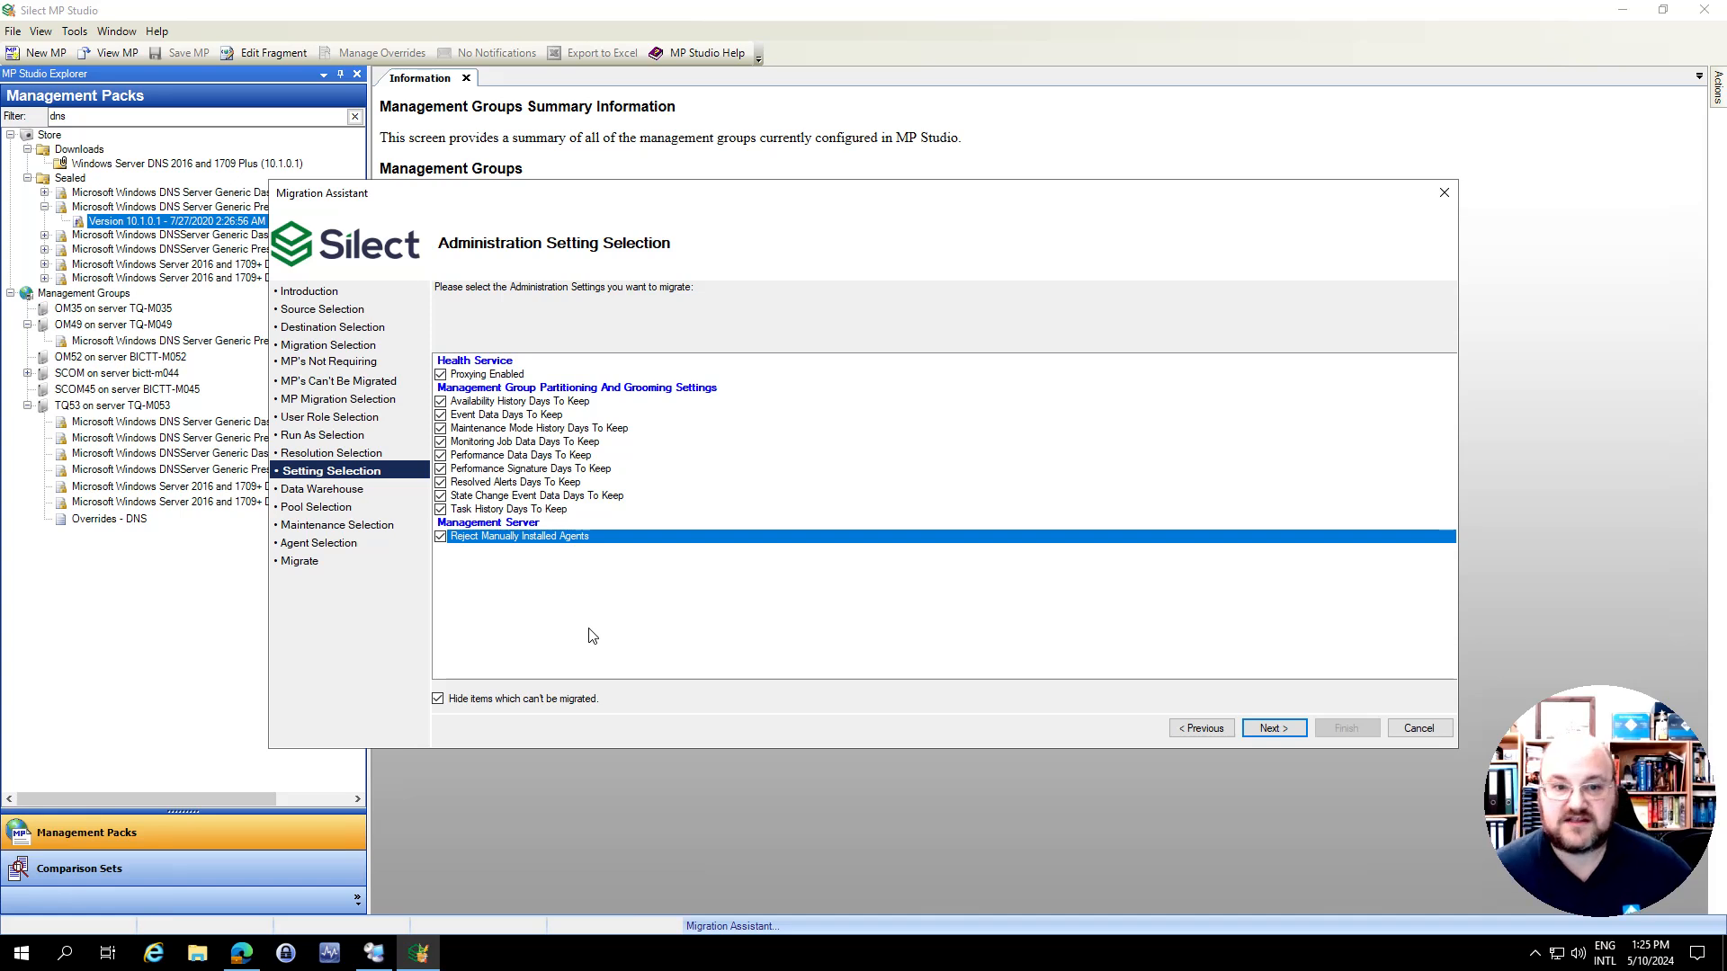
Continue to the agent selection, select the BICTT-M027.bictt.com agent for migration and proceed to the migration summary
click(1276, 729)
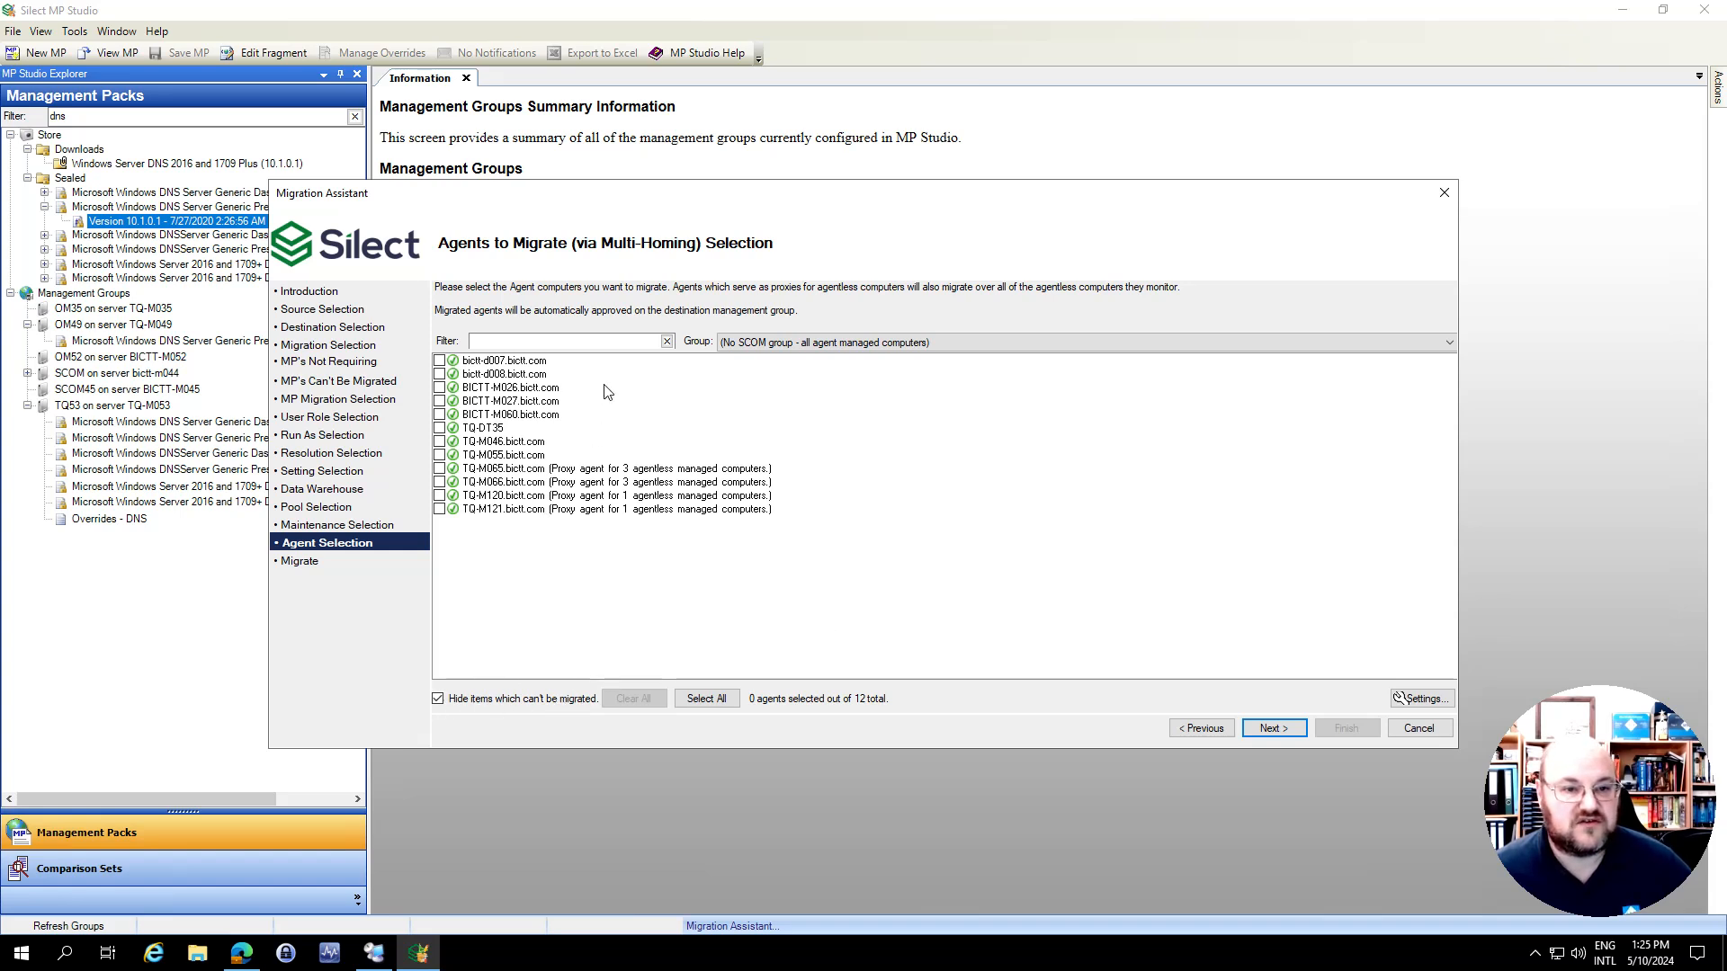
mouse_move(459, 429)
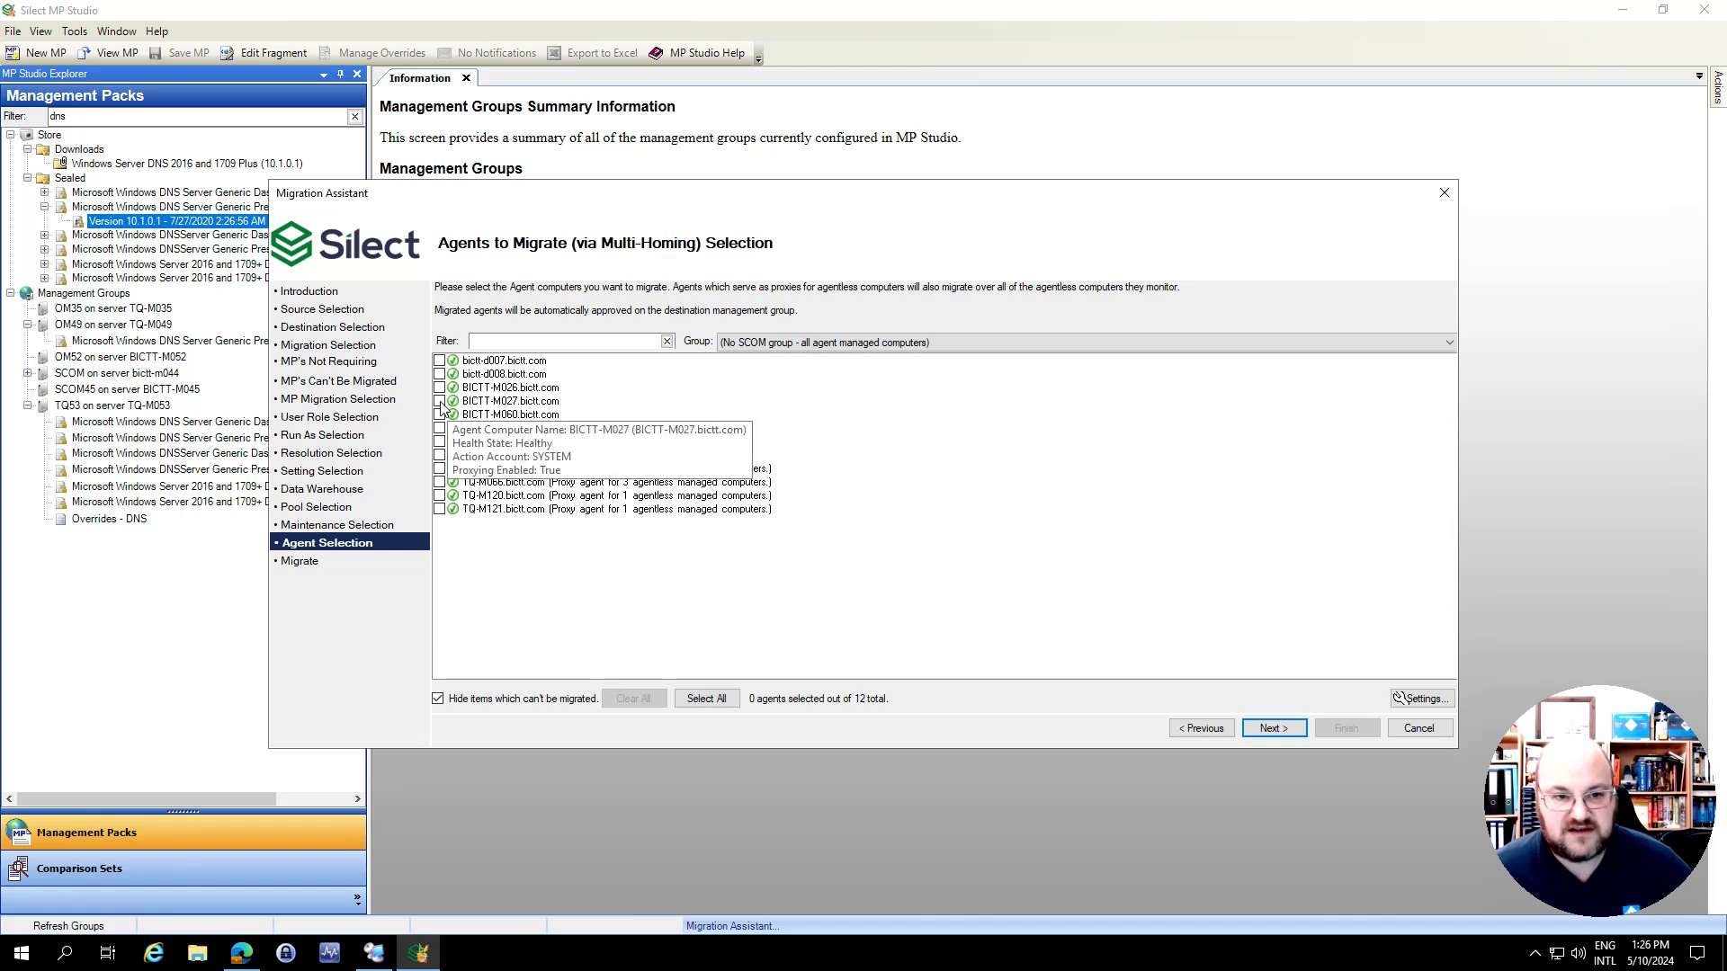
click(440, 402)
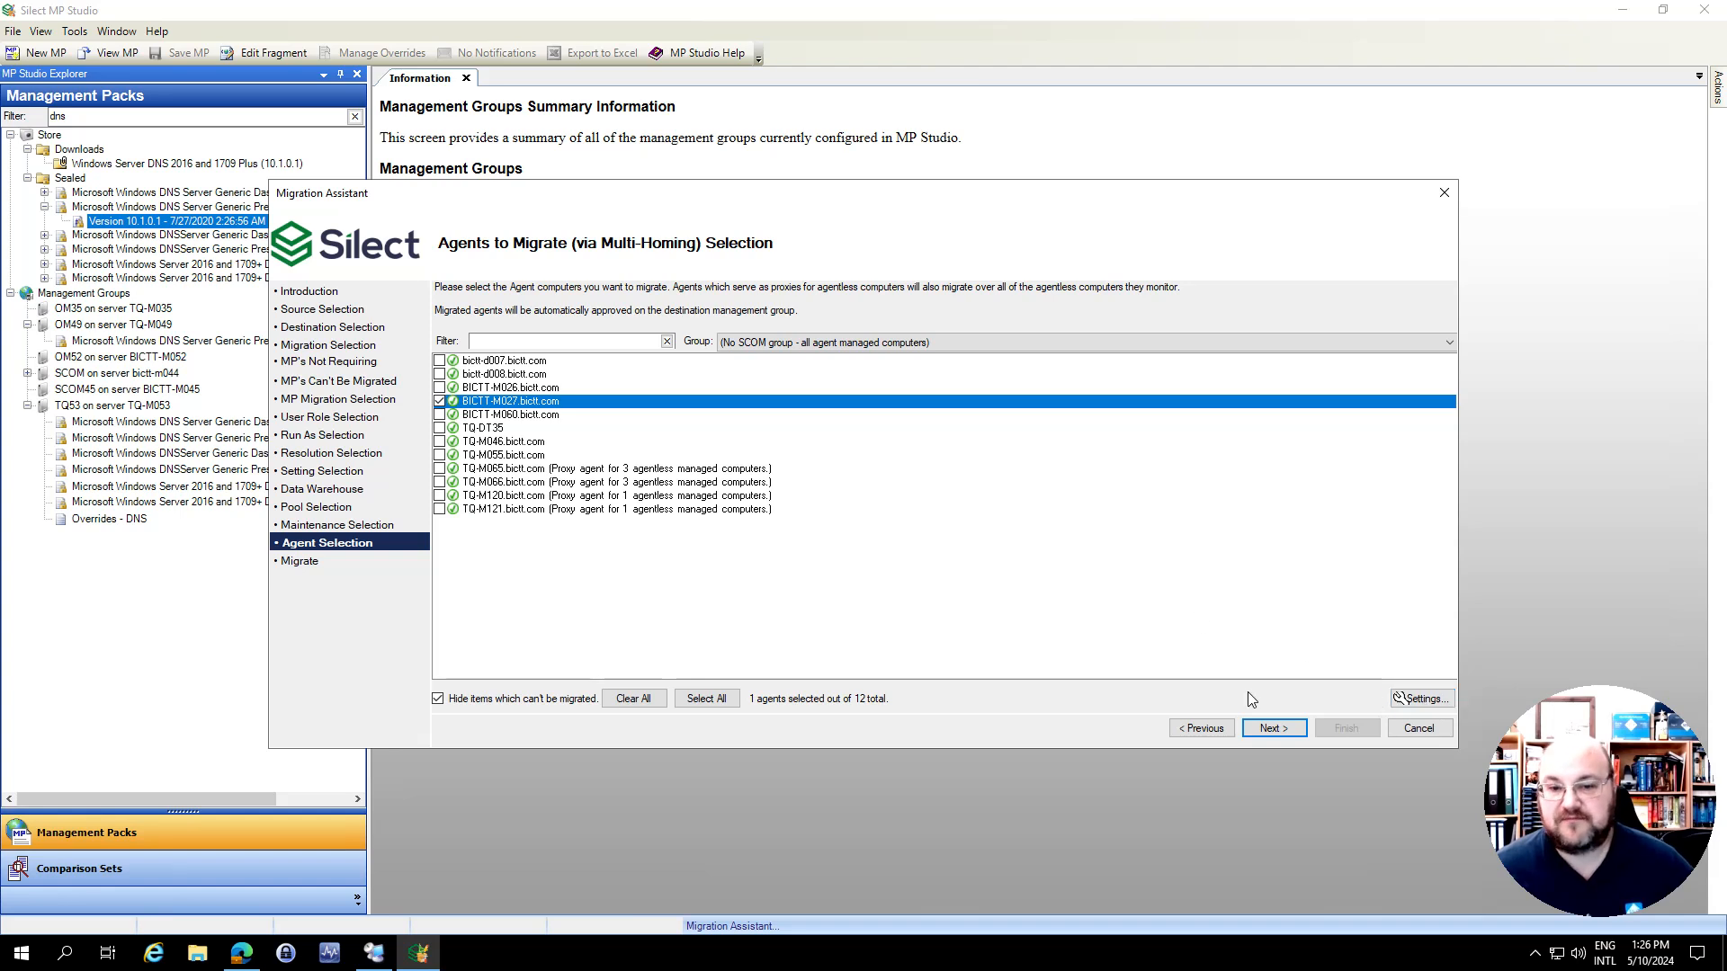
click(1271, 728)
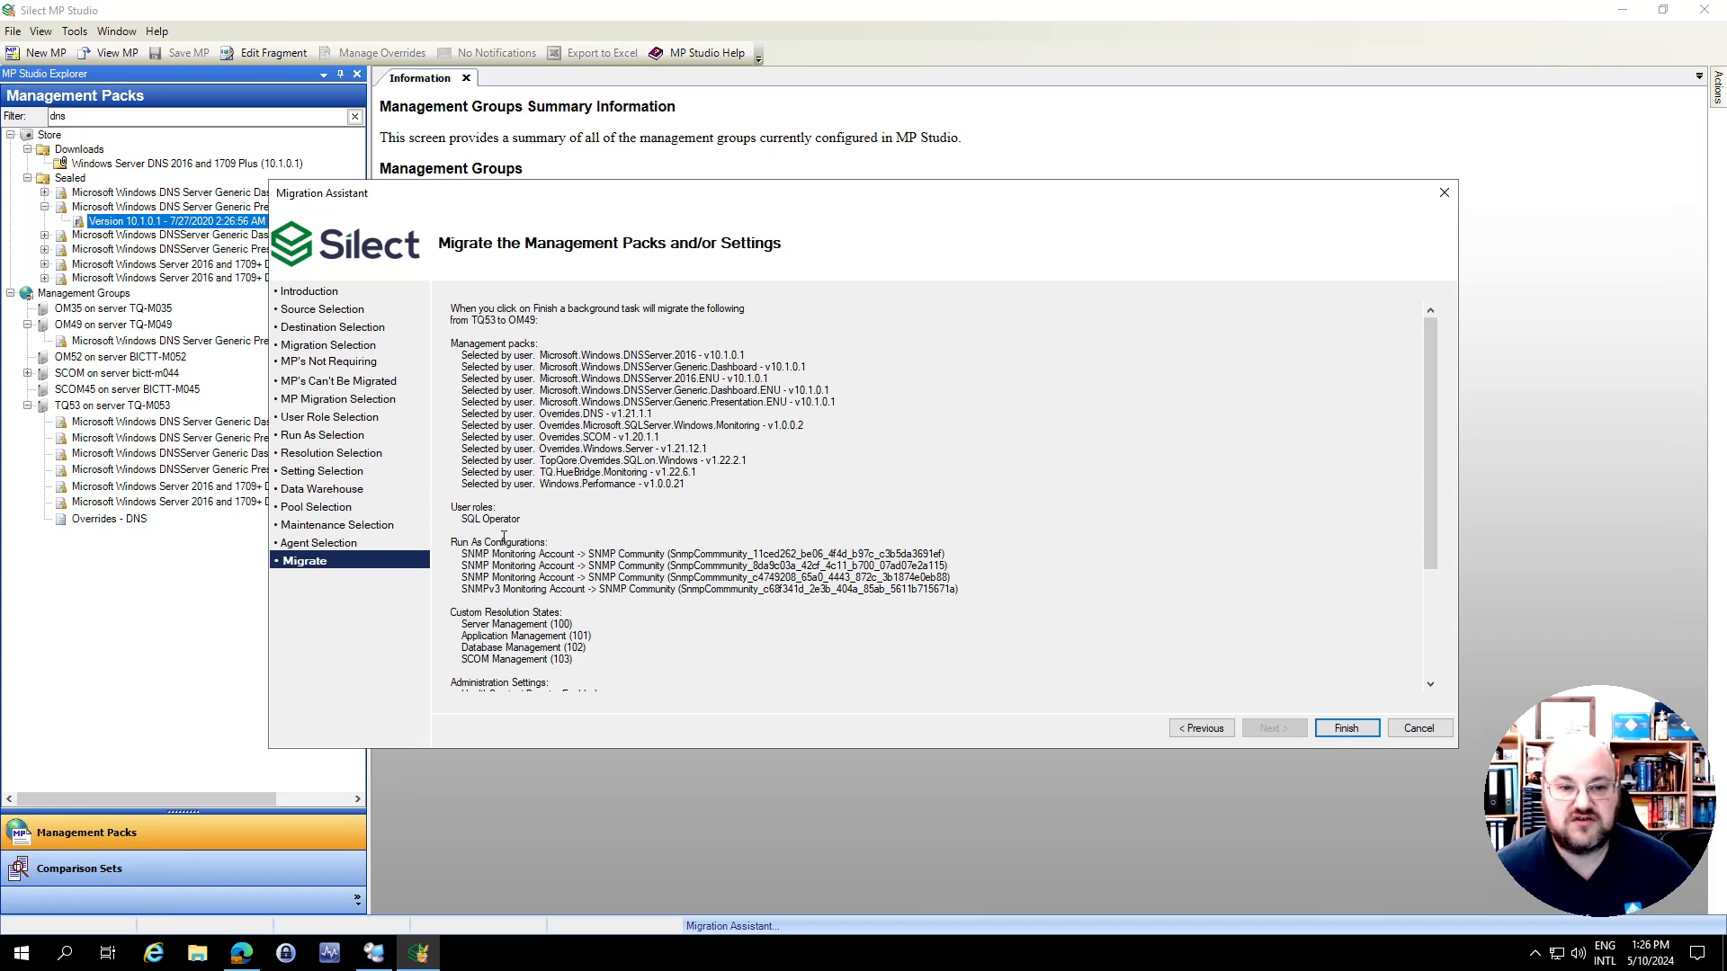
Review the migration summary, run the migration from TQ53 to OM49 and dismiss the completion message
scroll(644, 595, down, 5)
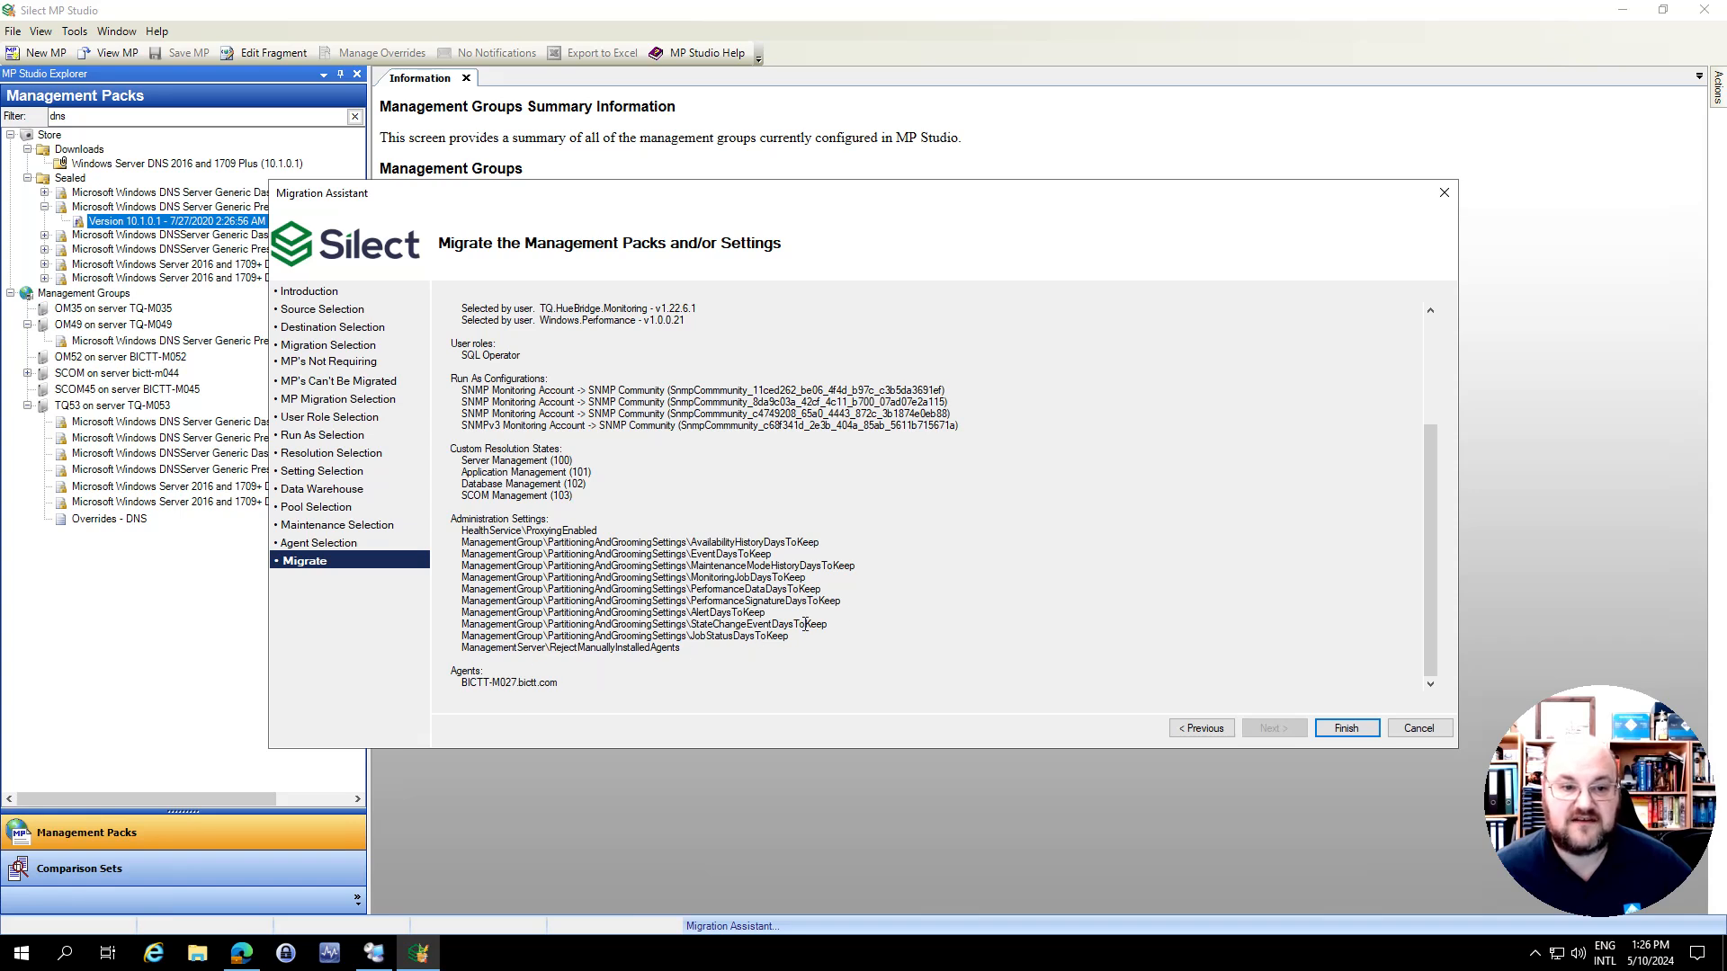
click(1329, 732)
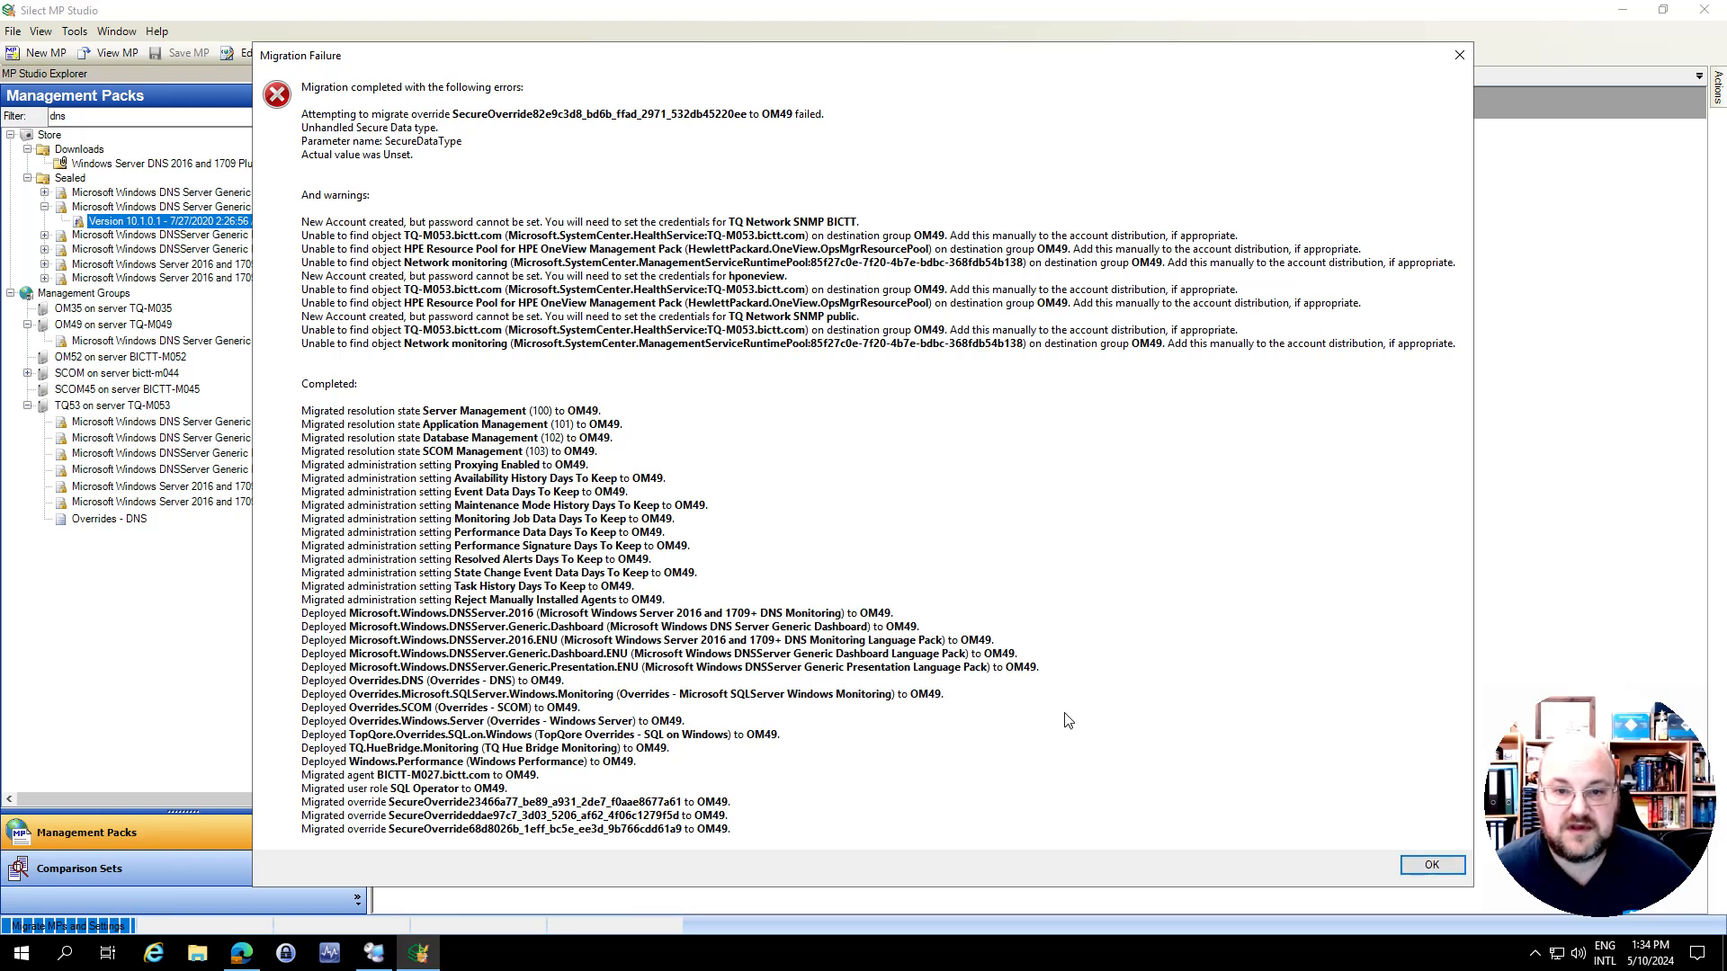
click(1430, 866)
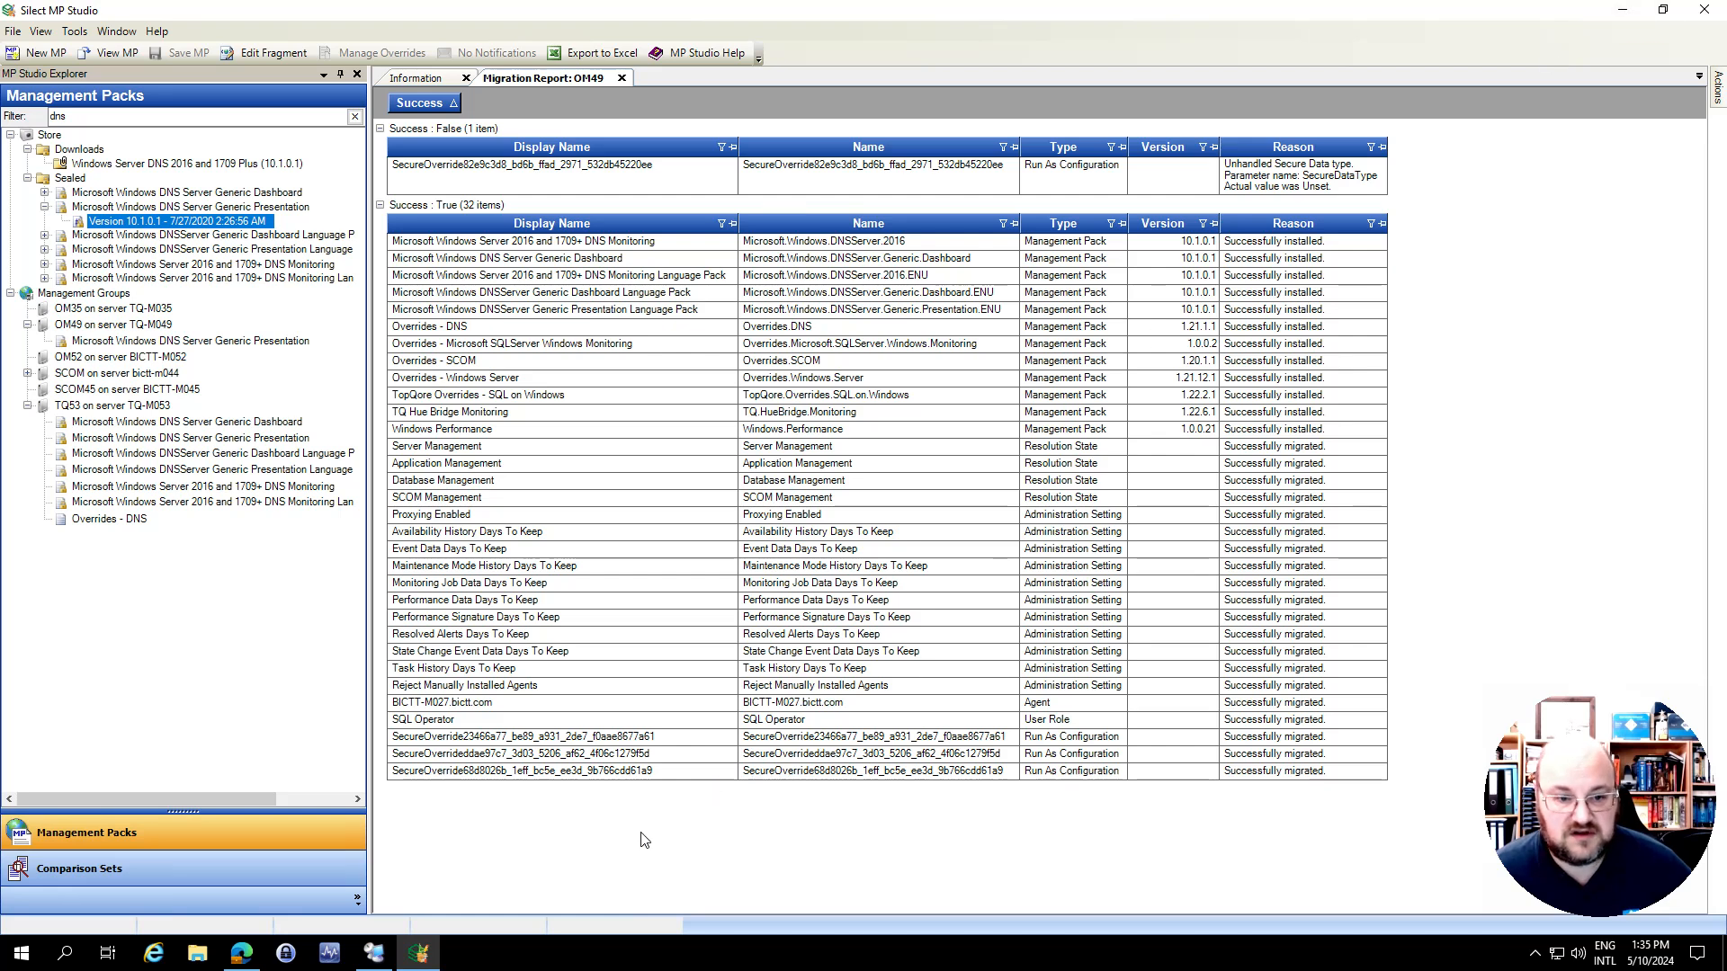
Switch to the OM49 Operations Manager console and check the Hue Bridge Monitoring folder and the BICTT-M027.bictt.com entry among the agent-managed computers
click(416, 955)
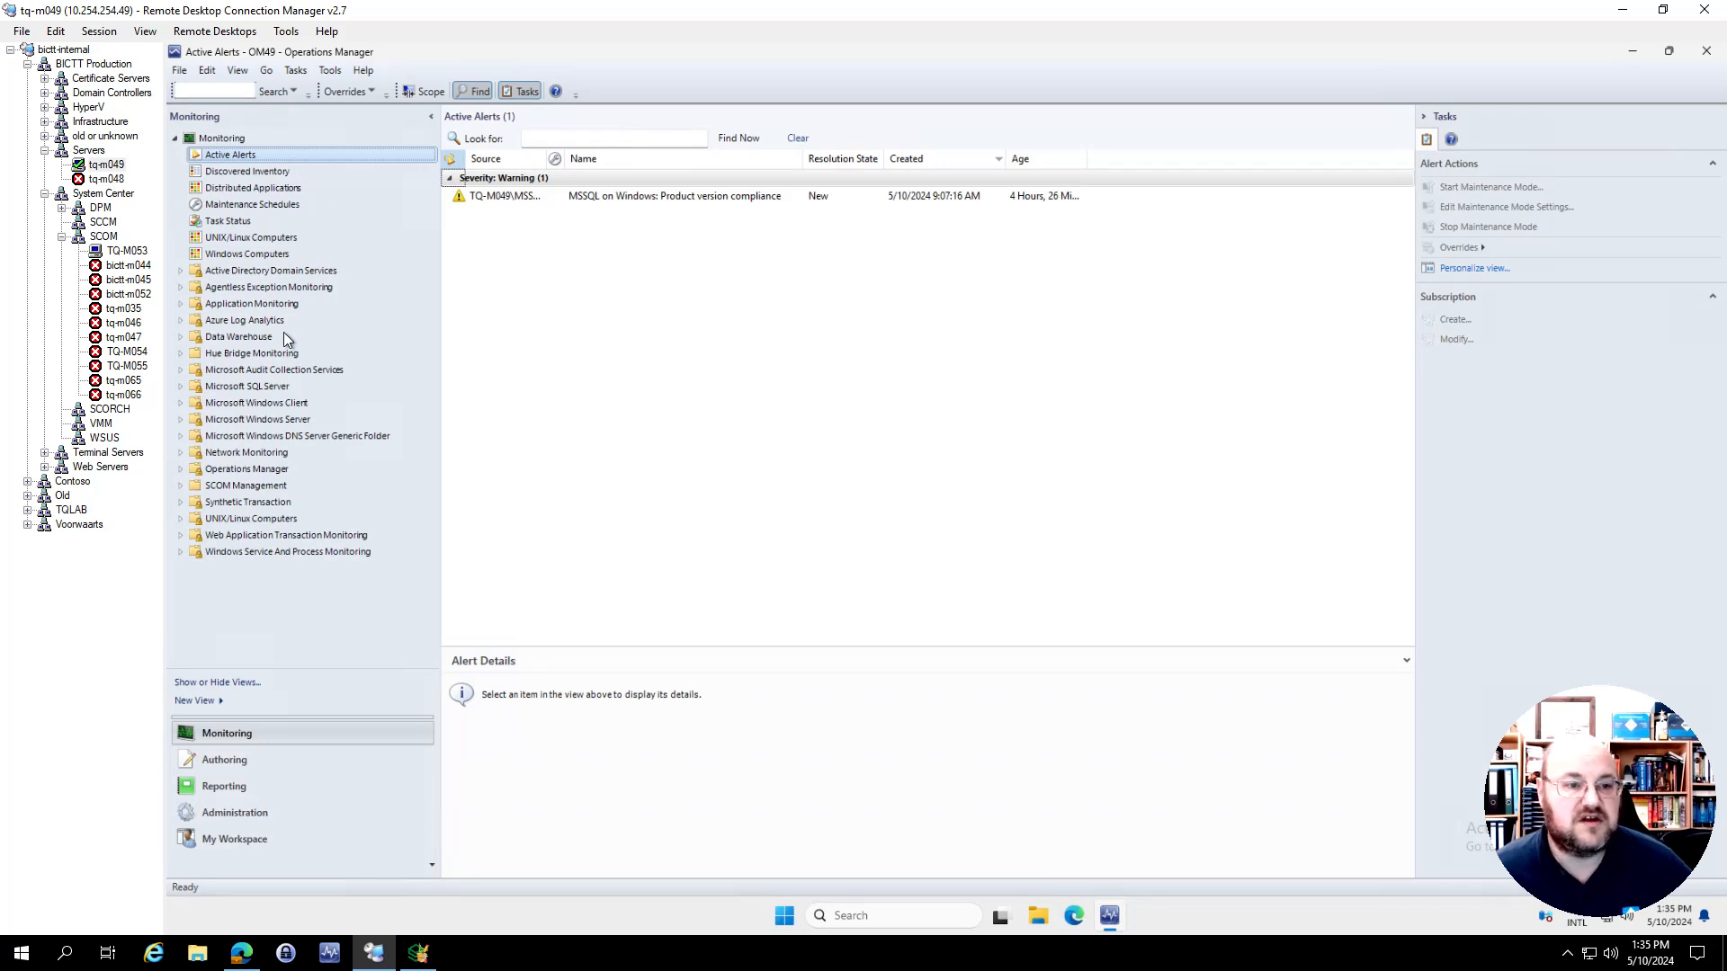
click(264, 353)
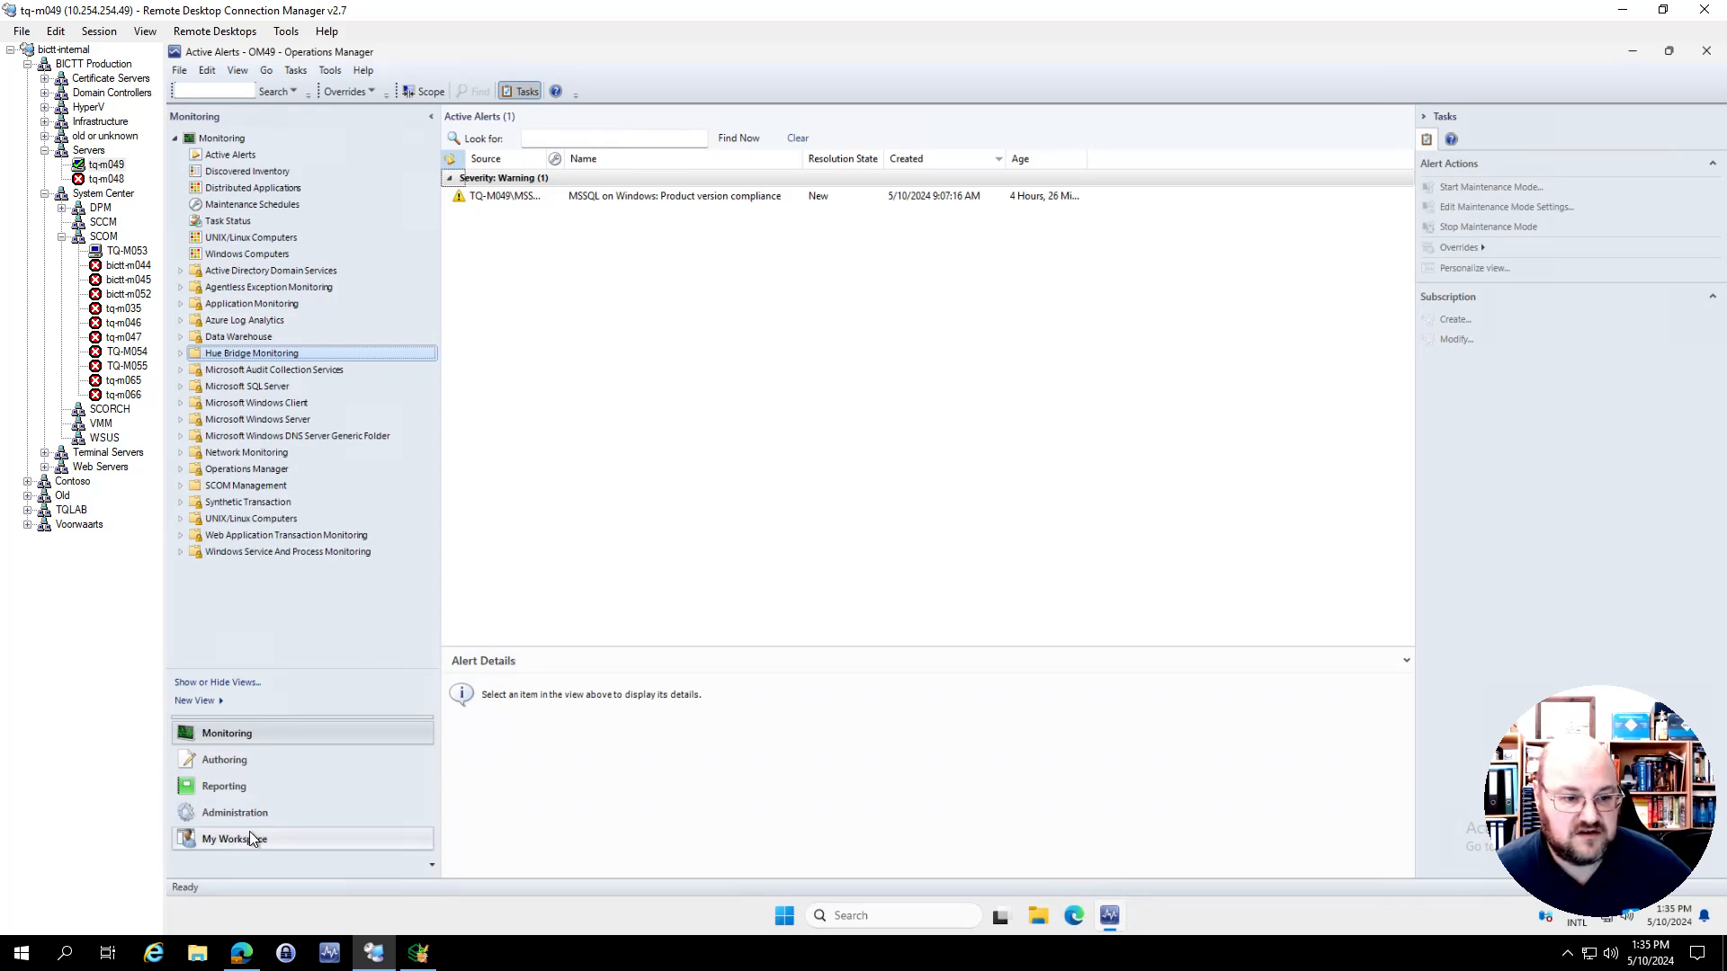
click(270, 812)
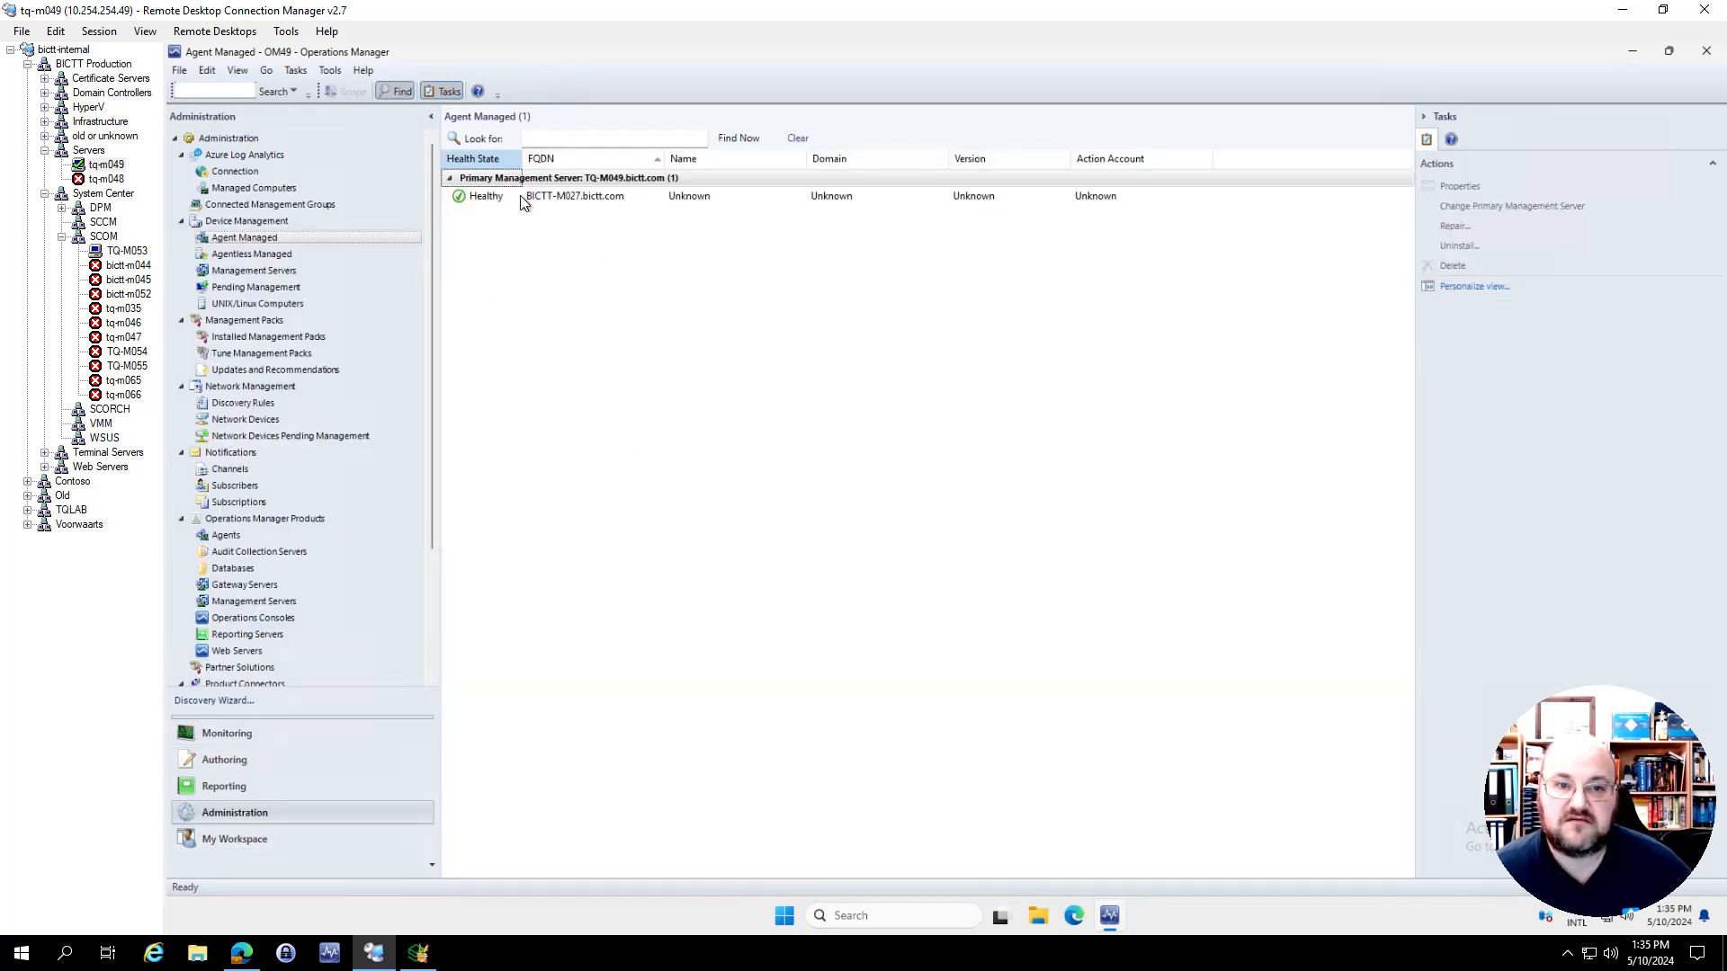
click(594, 199)
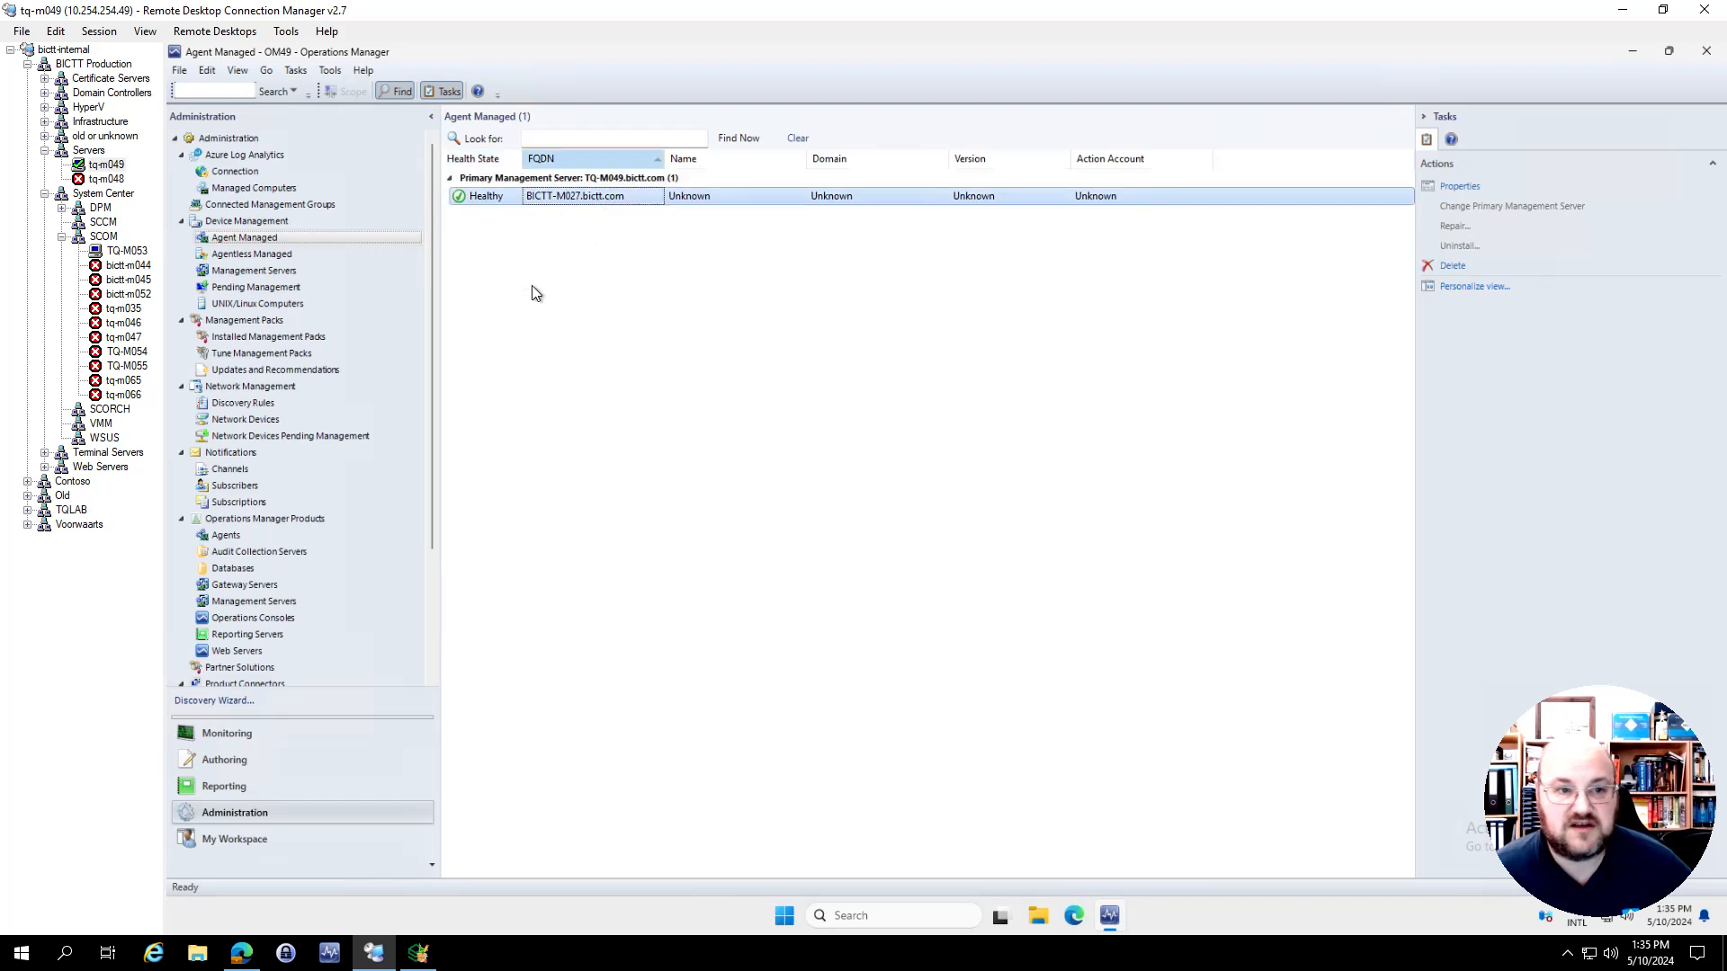
Check the Run As accounts and the SQL Operator user role in the OM49 administration area
drag(433, 504, 423, 693)
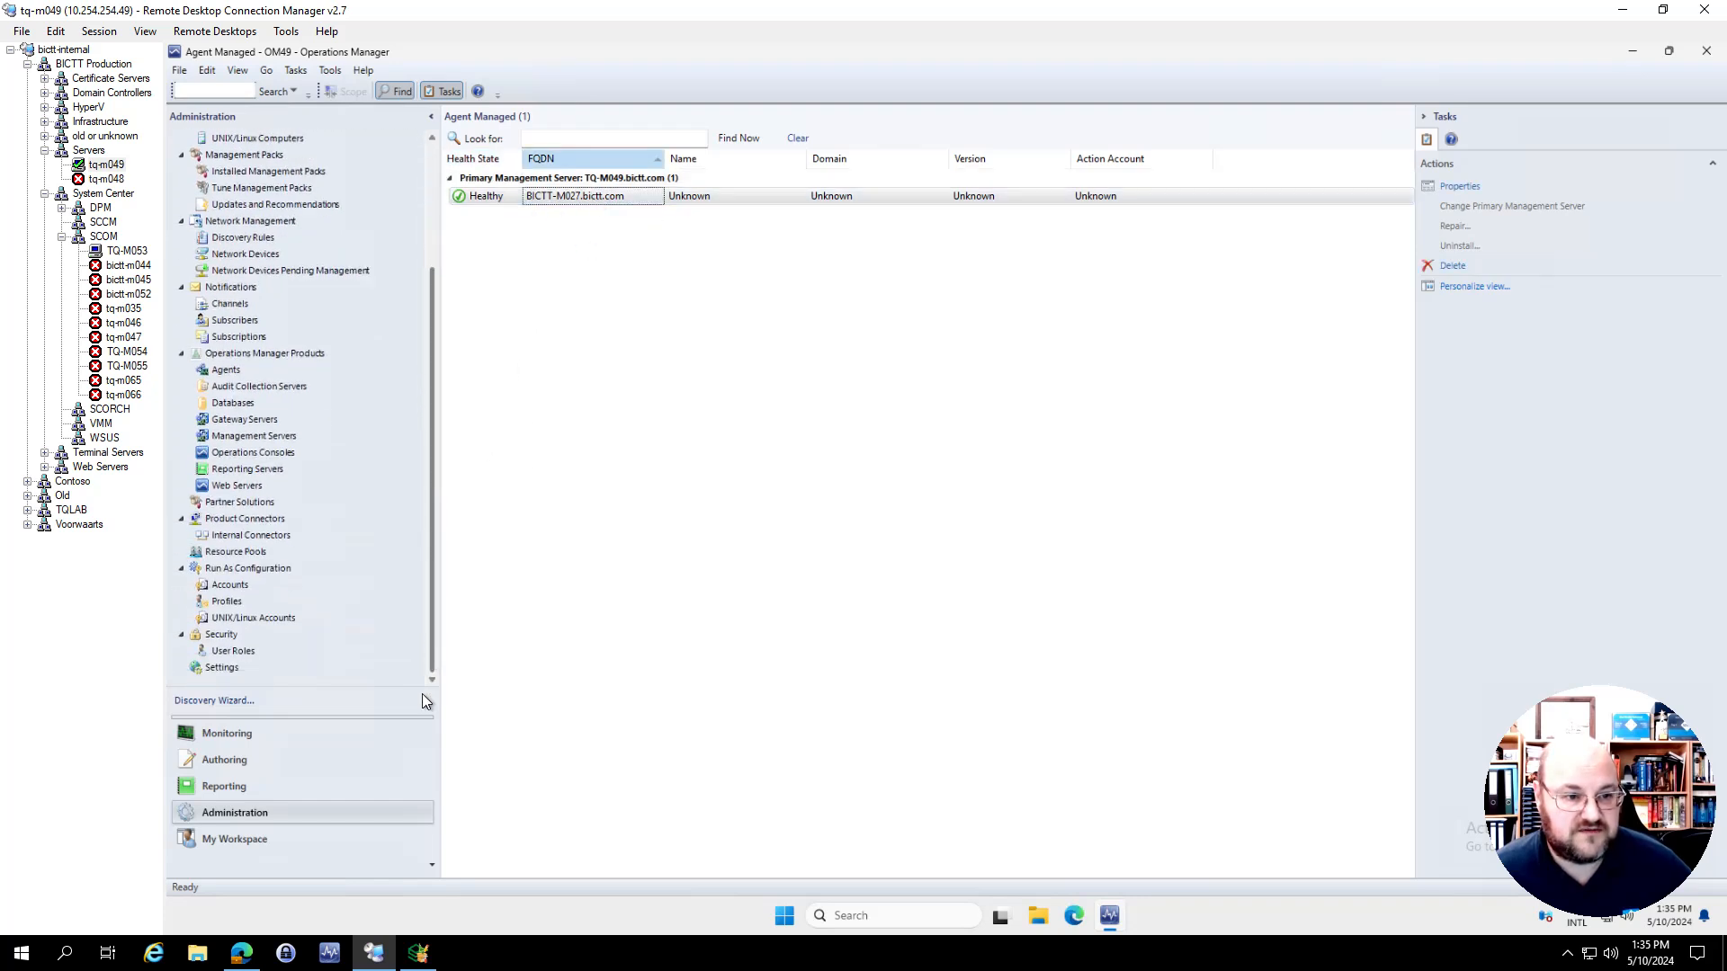
click(230, 586)
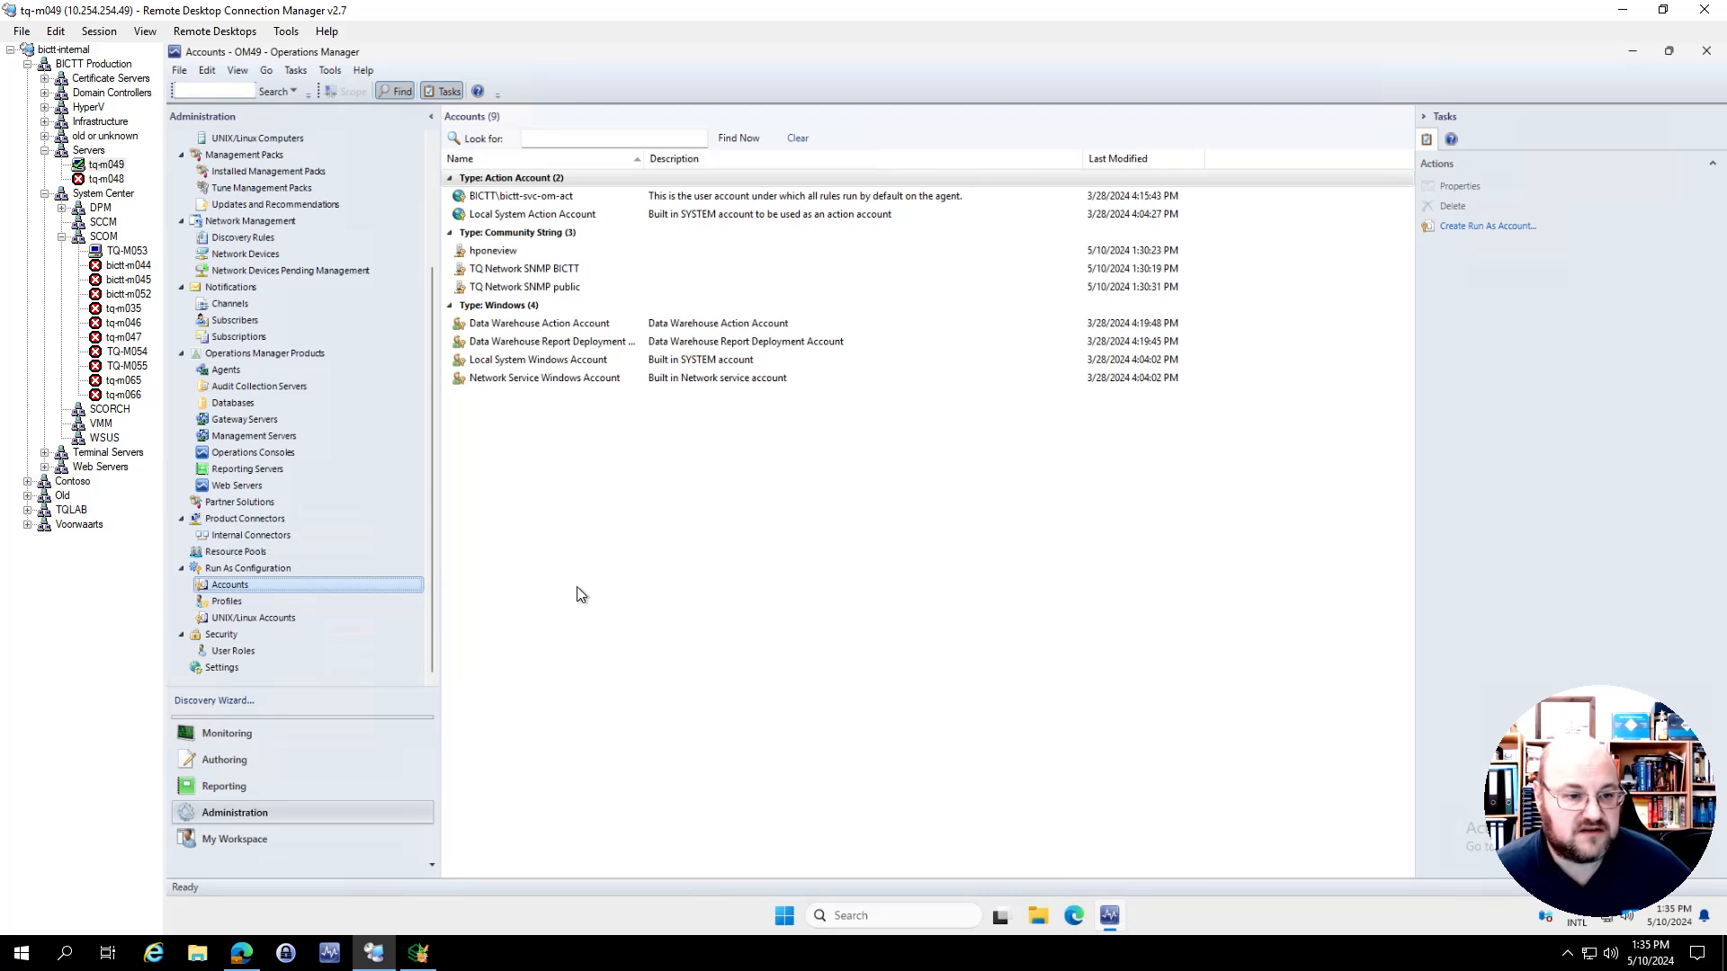
click(236, 652)
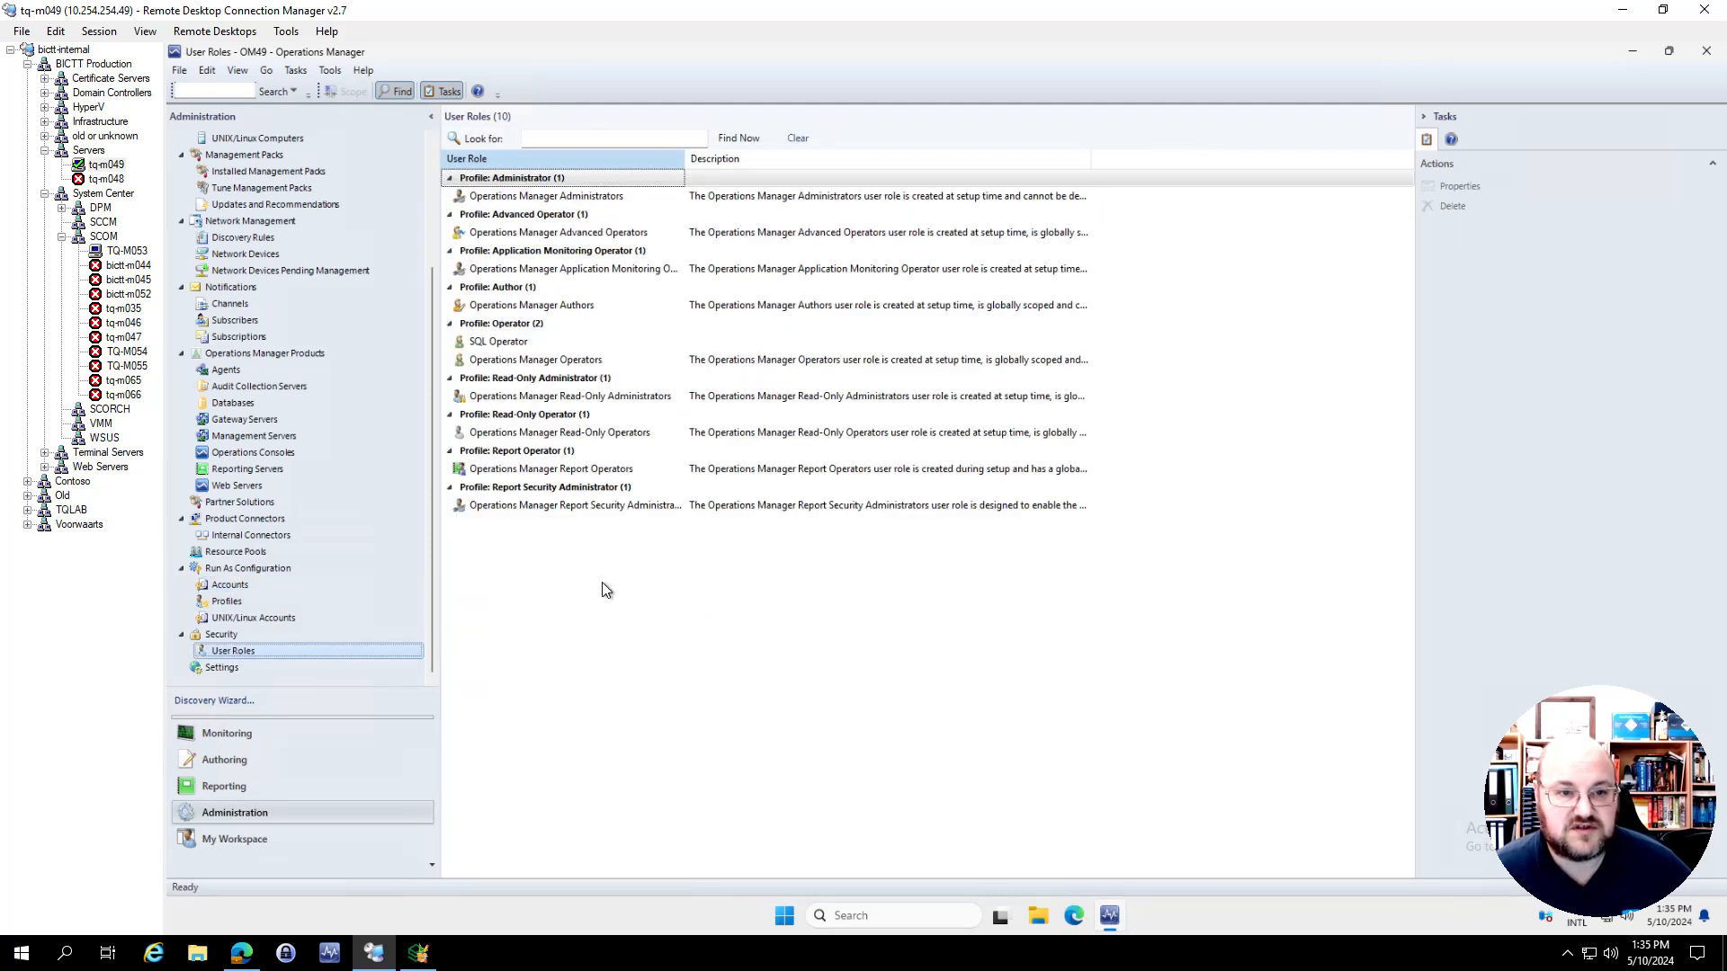
click(520, 346)
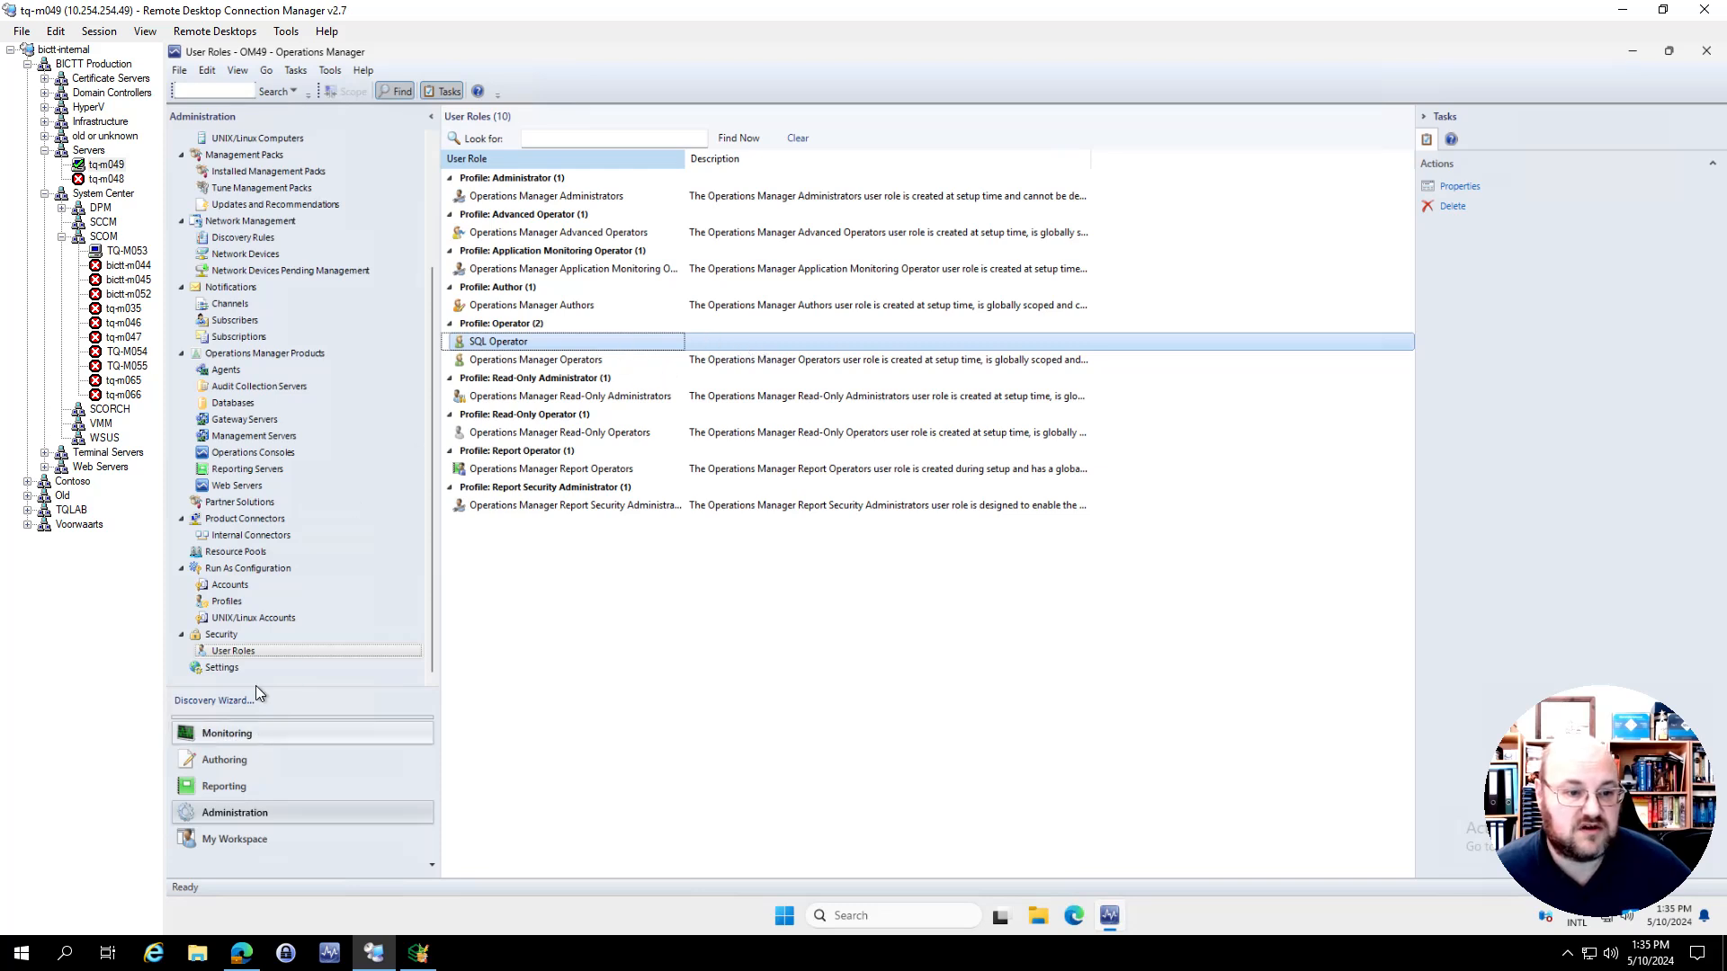
click(243, 653)
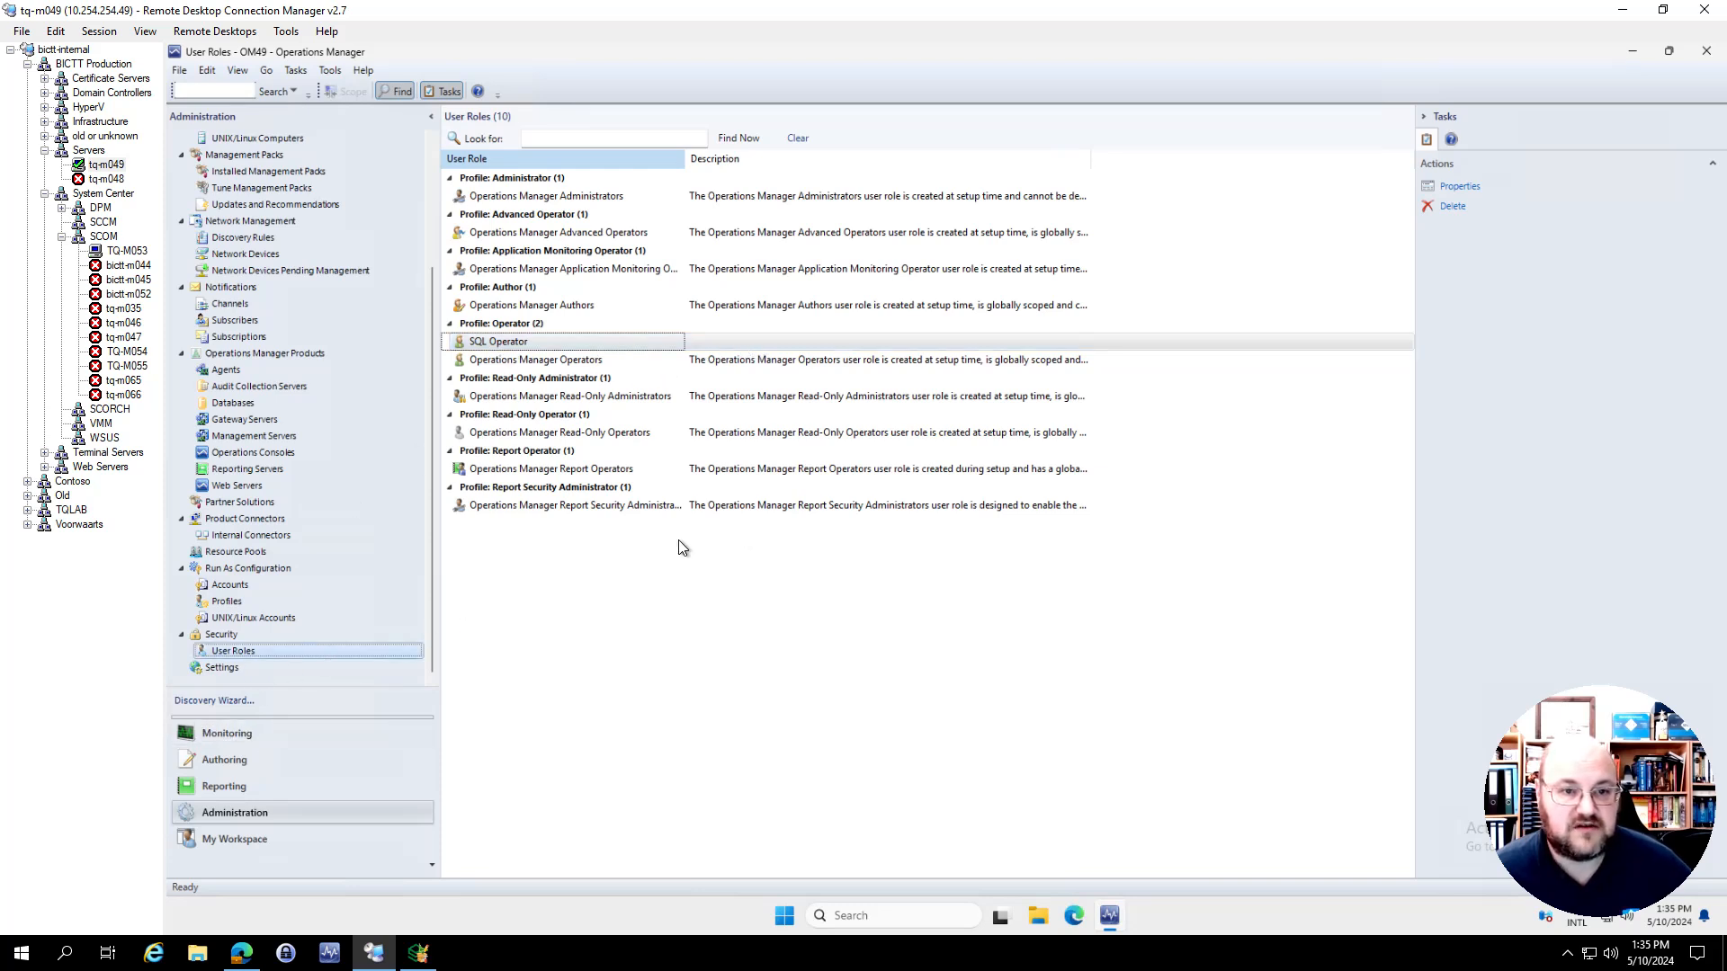
Inspect the Server, SCOM, Database and Application Management resolution states in the global alert settings, closing them without changes
click(223, 668)
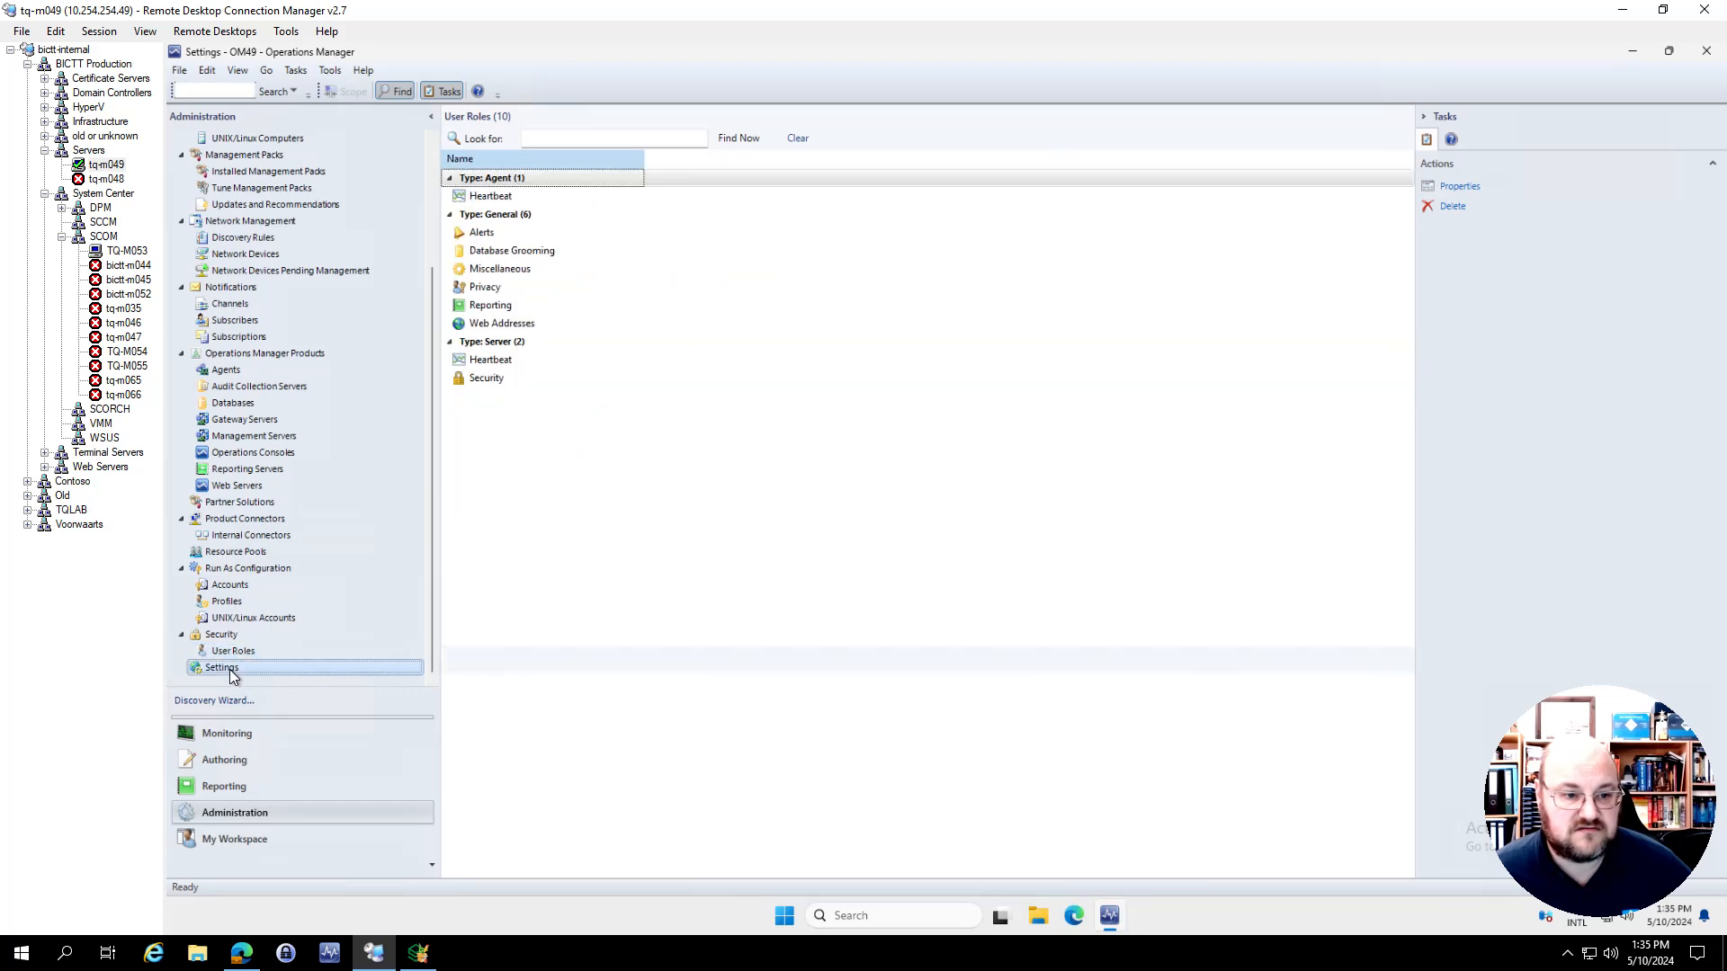
double_click(493, 234)
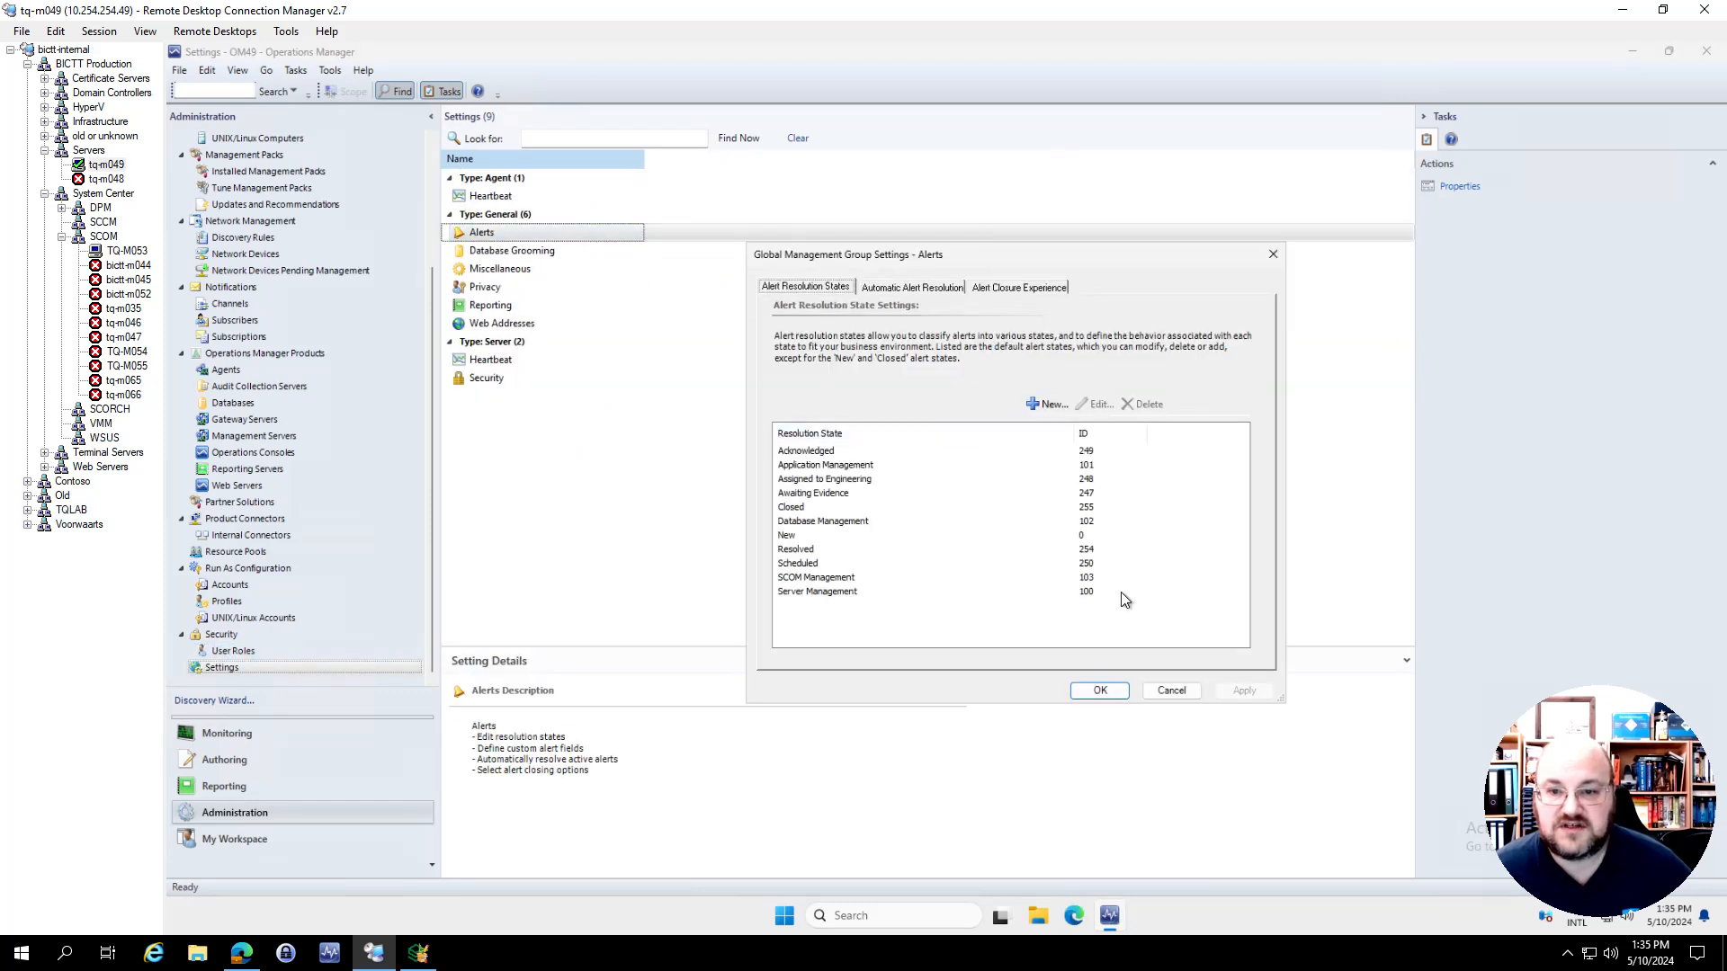
click(1063, 591)
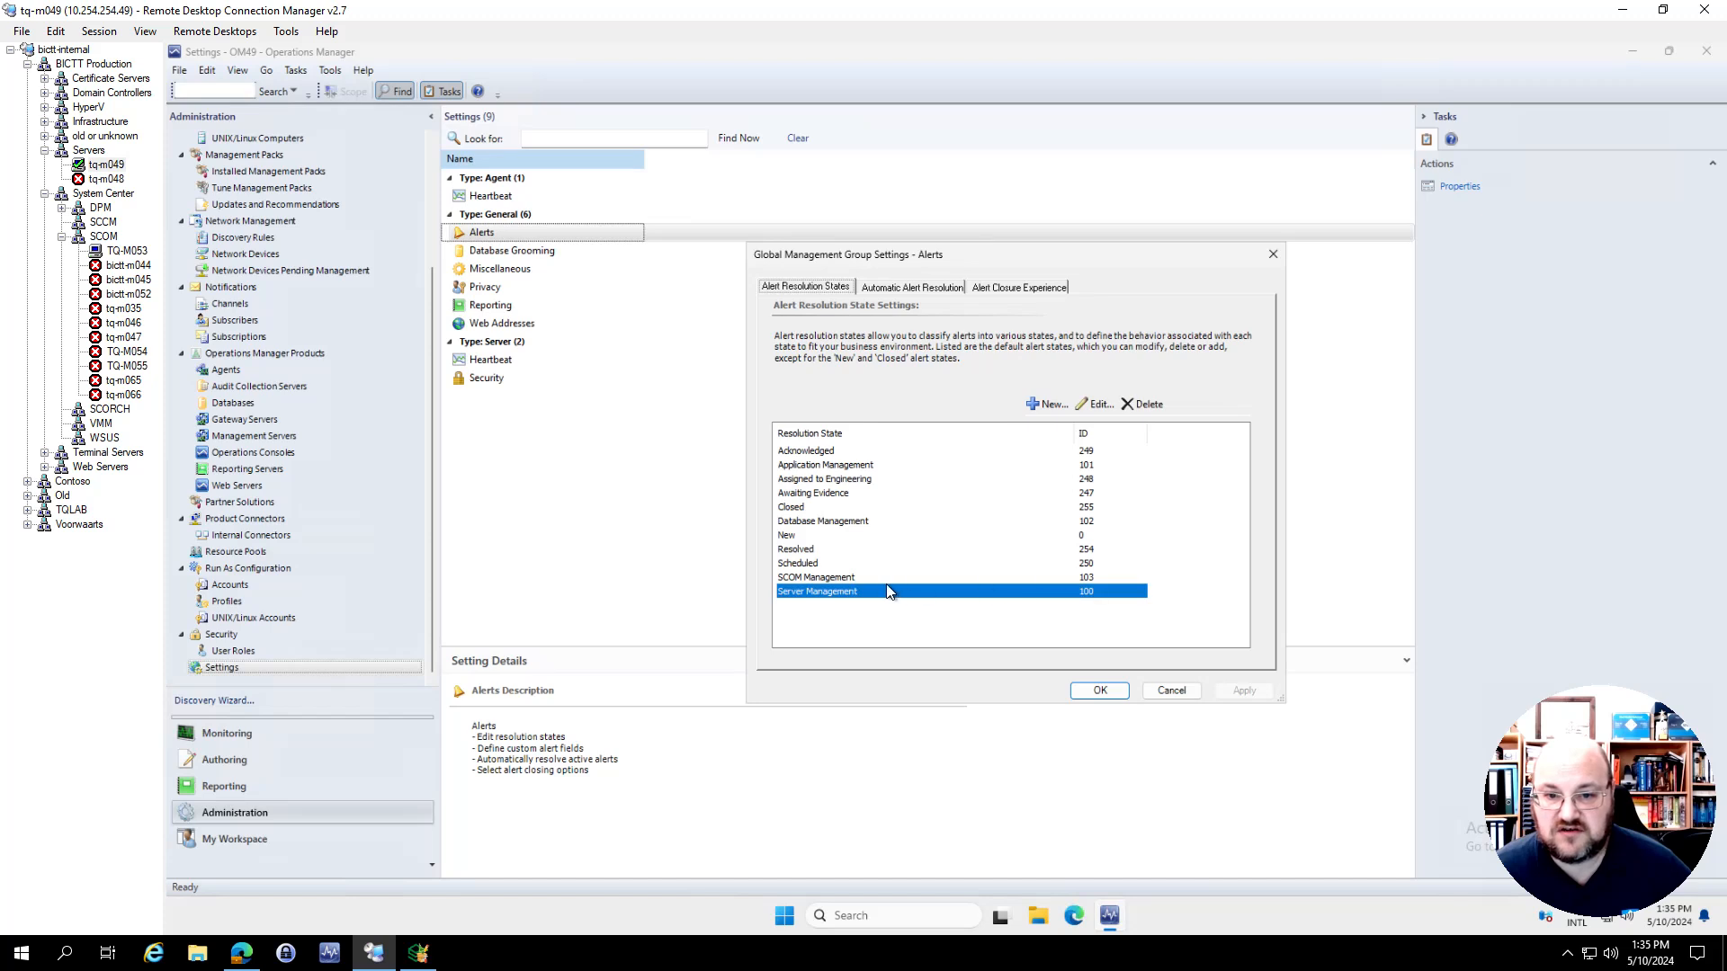
click(834, 576)
click(829, 524)
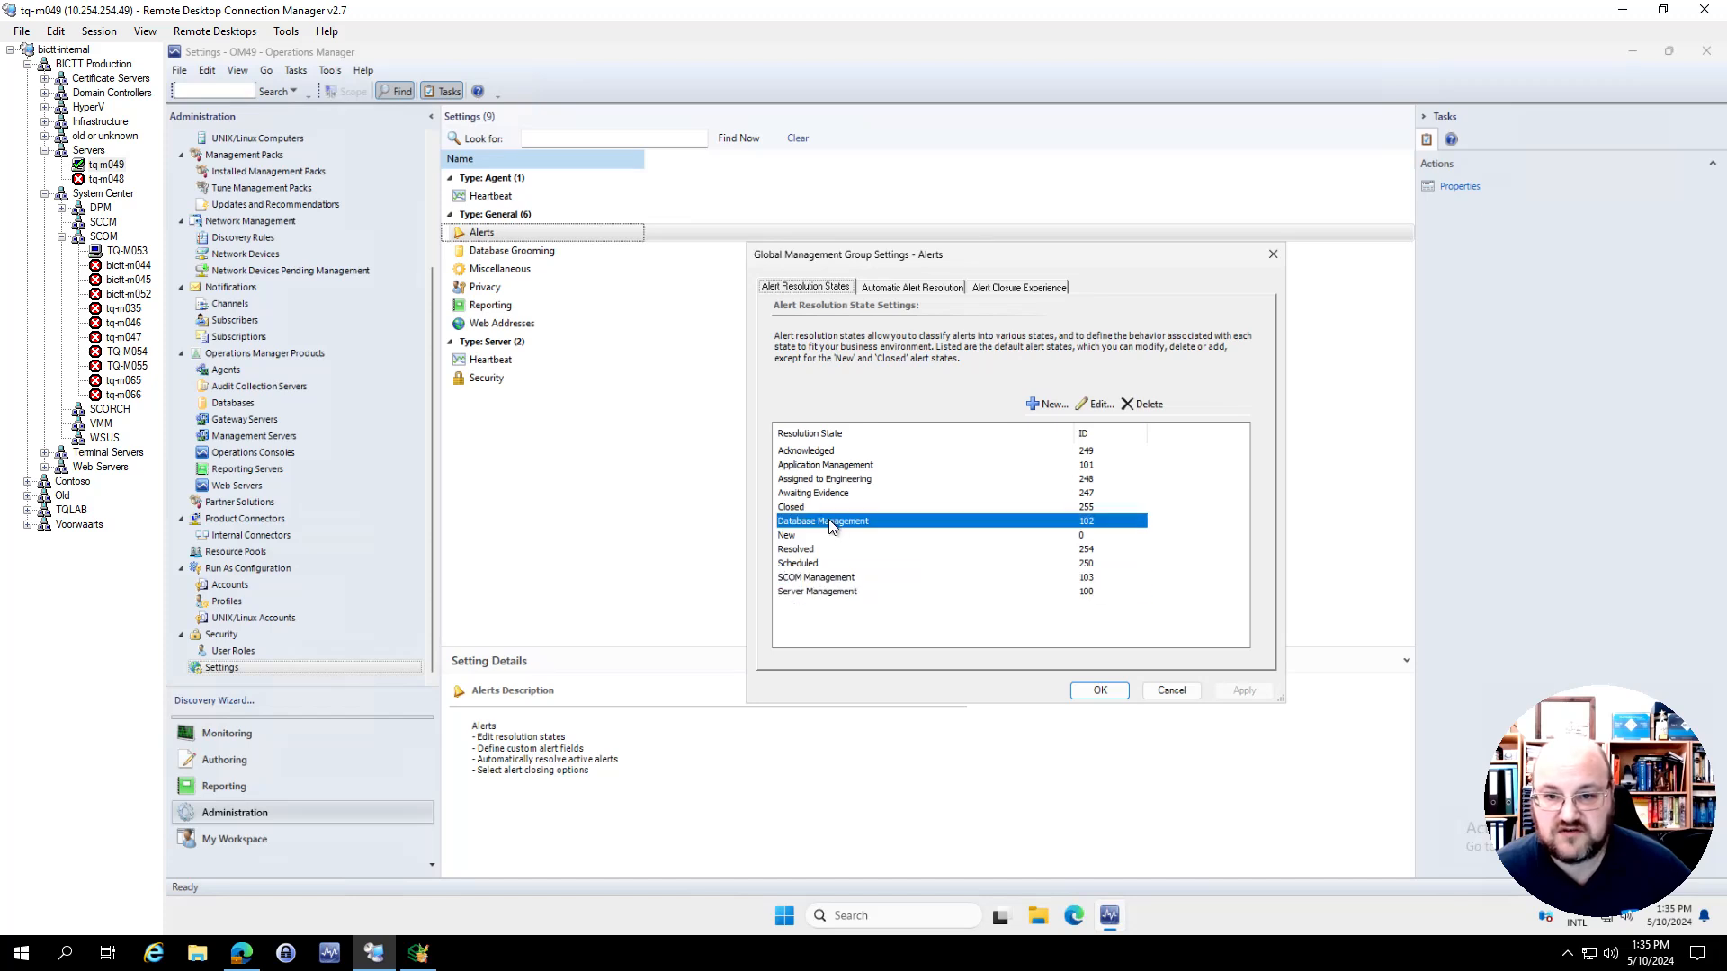
click(833, 465)
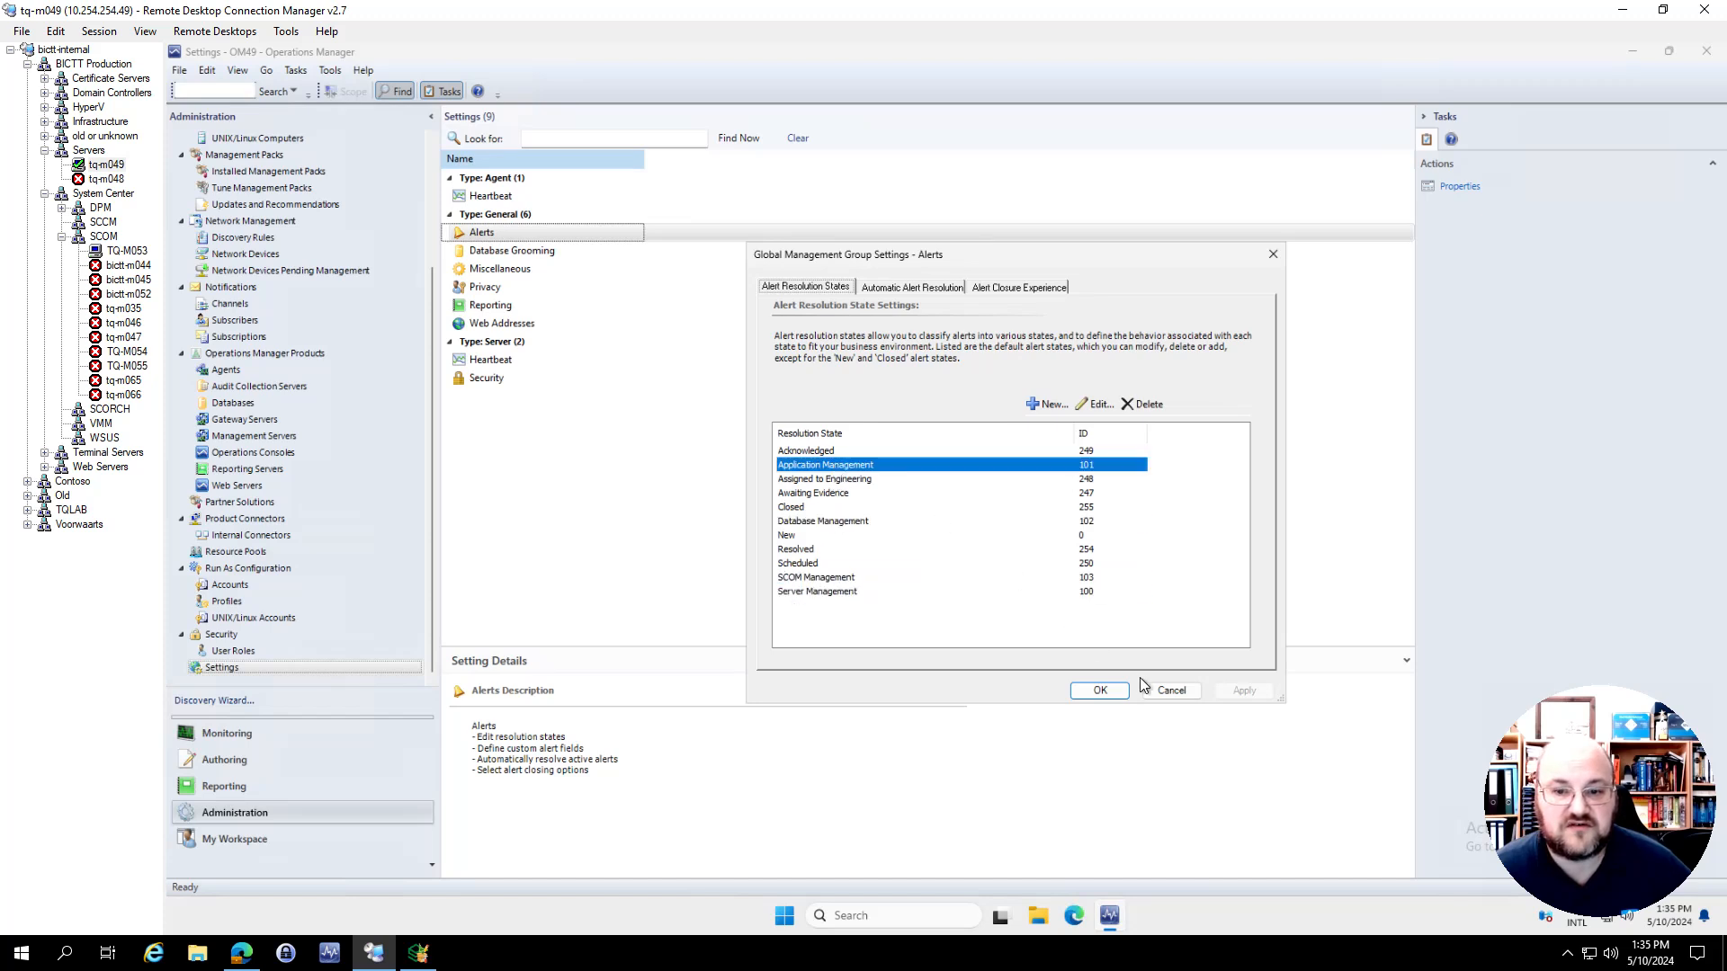
click(1171, 690)
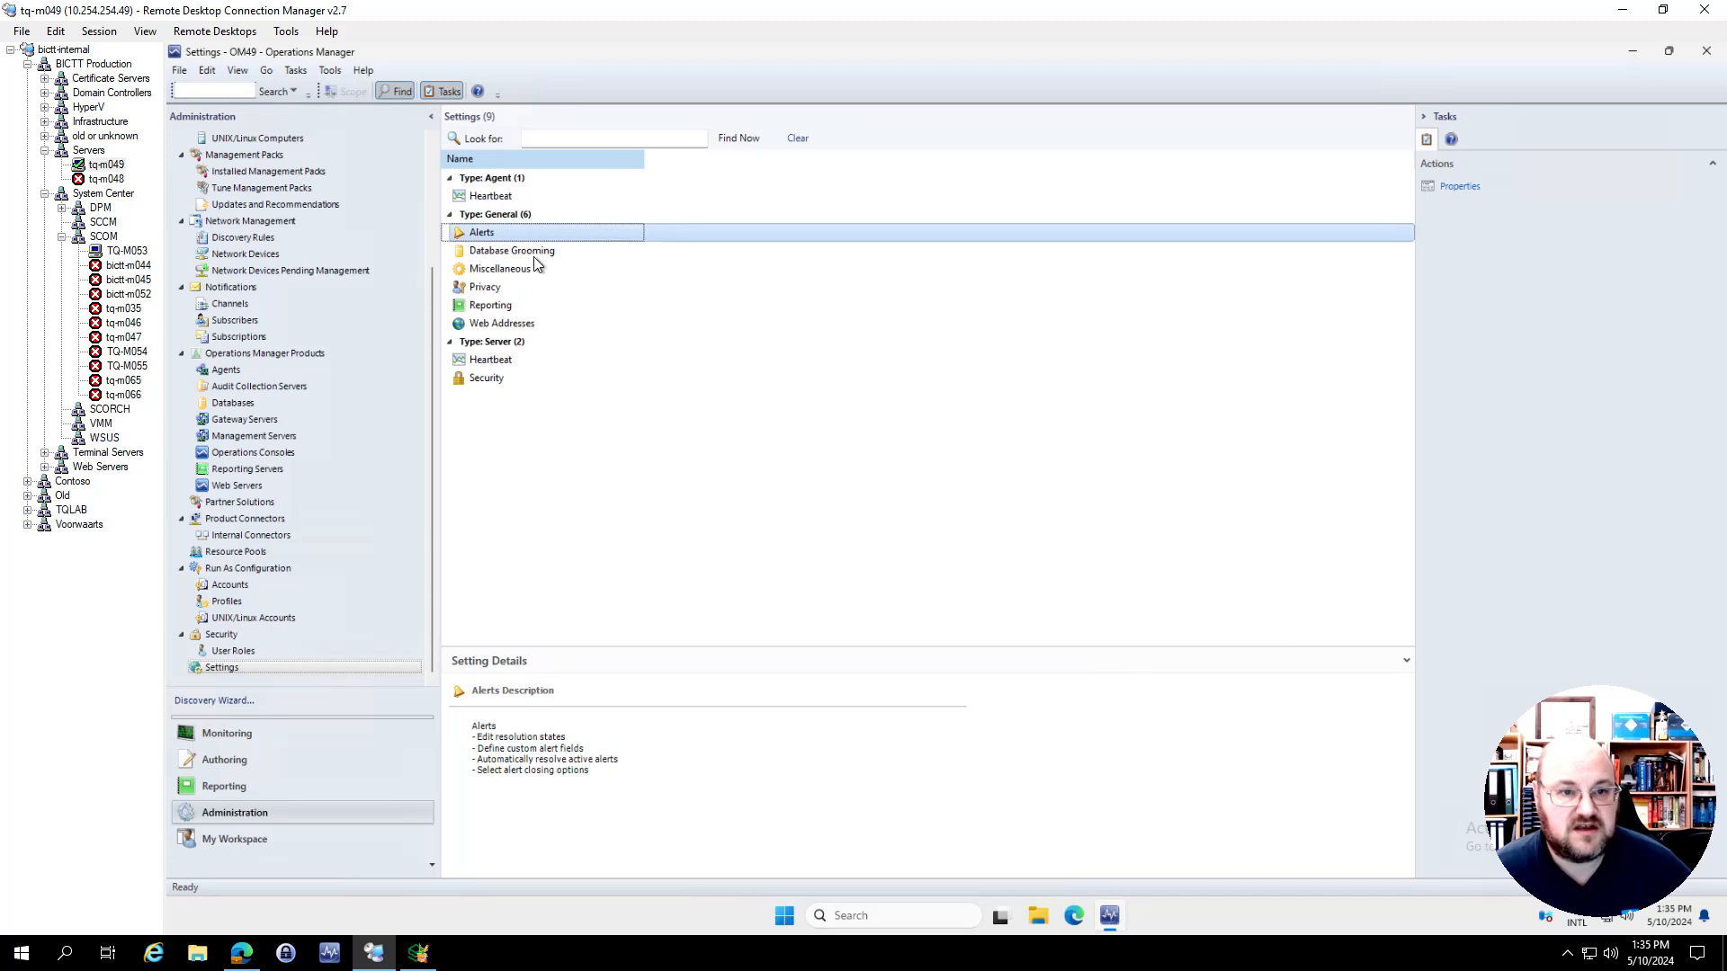
Inspect the global database grooming settings, close them without changes and switch back to the migration report in Silect MP Studio
click(539, 252)
double_click(539, 252)
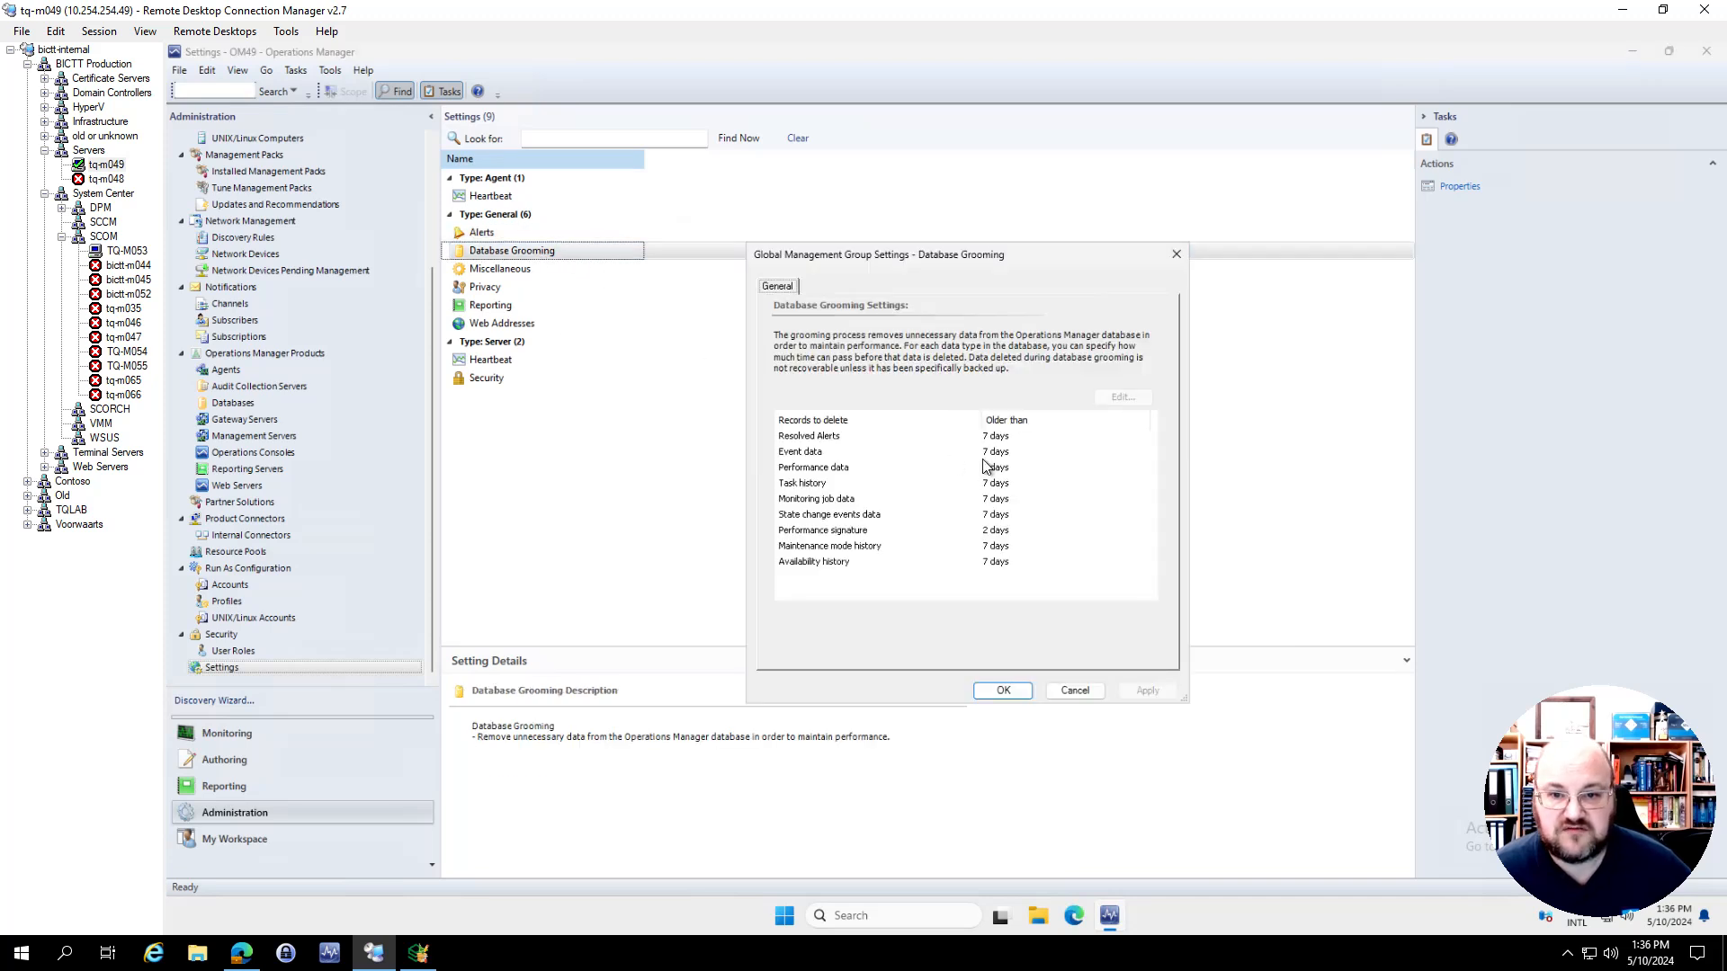
click(1070, 688)
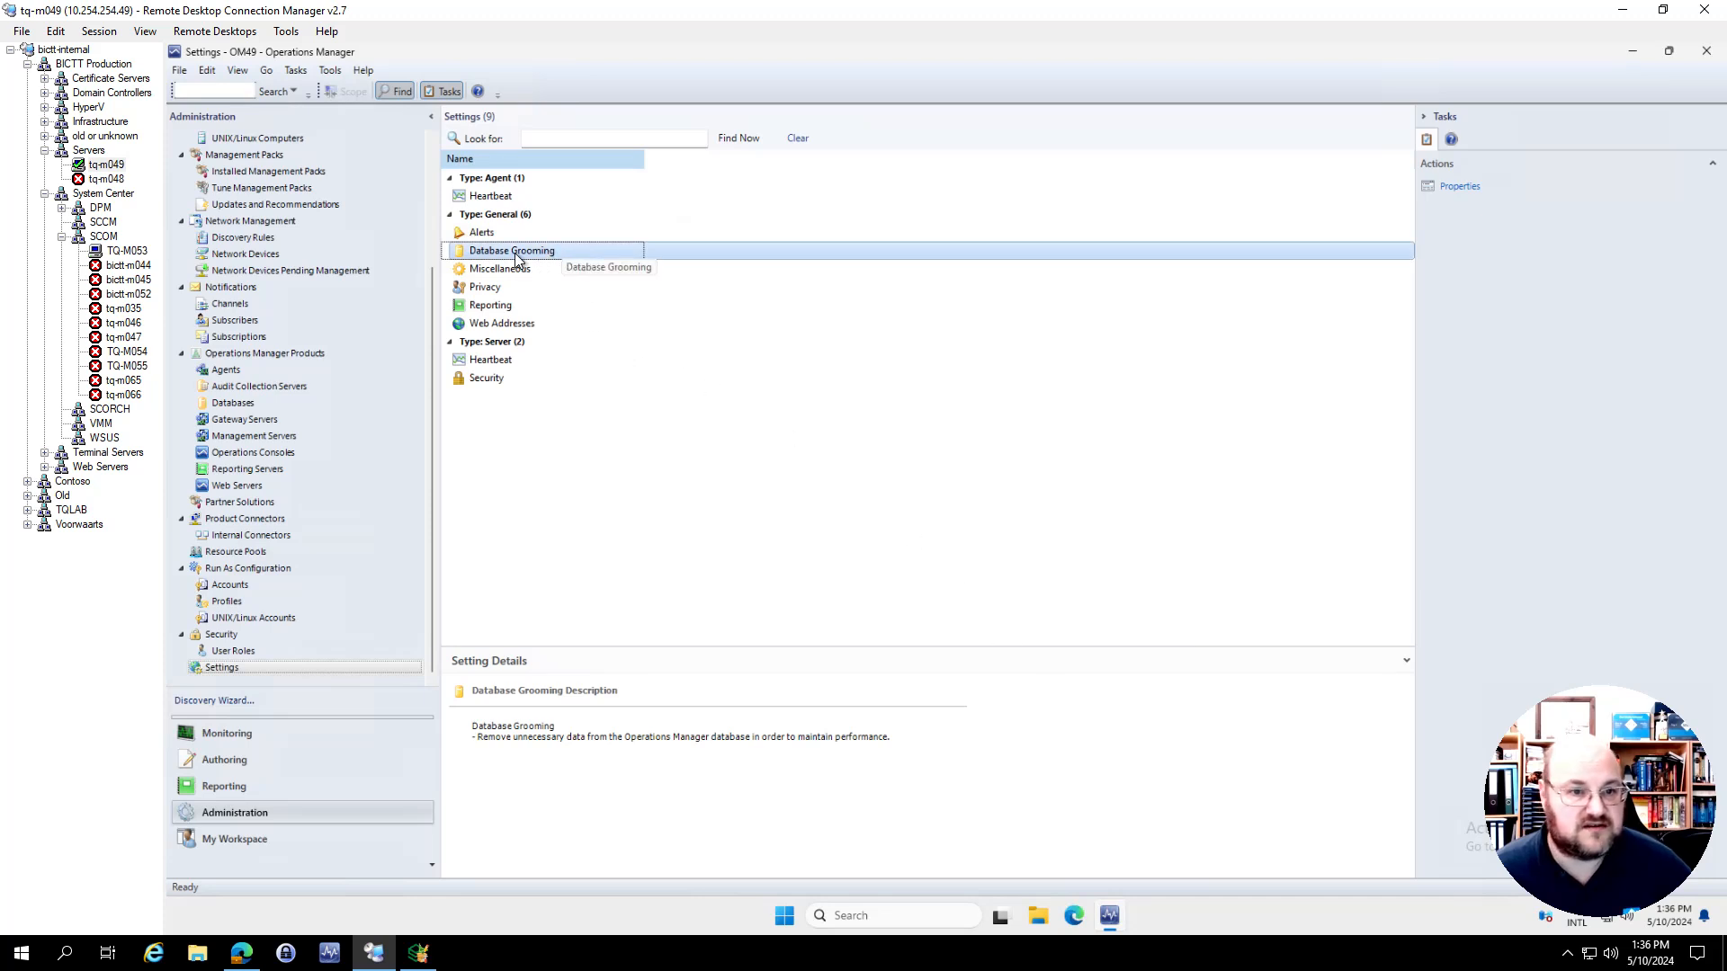
click(421, 955)
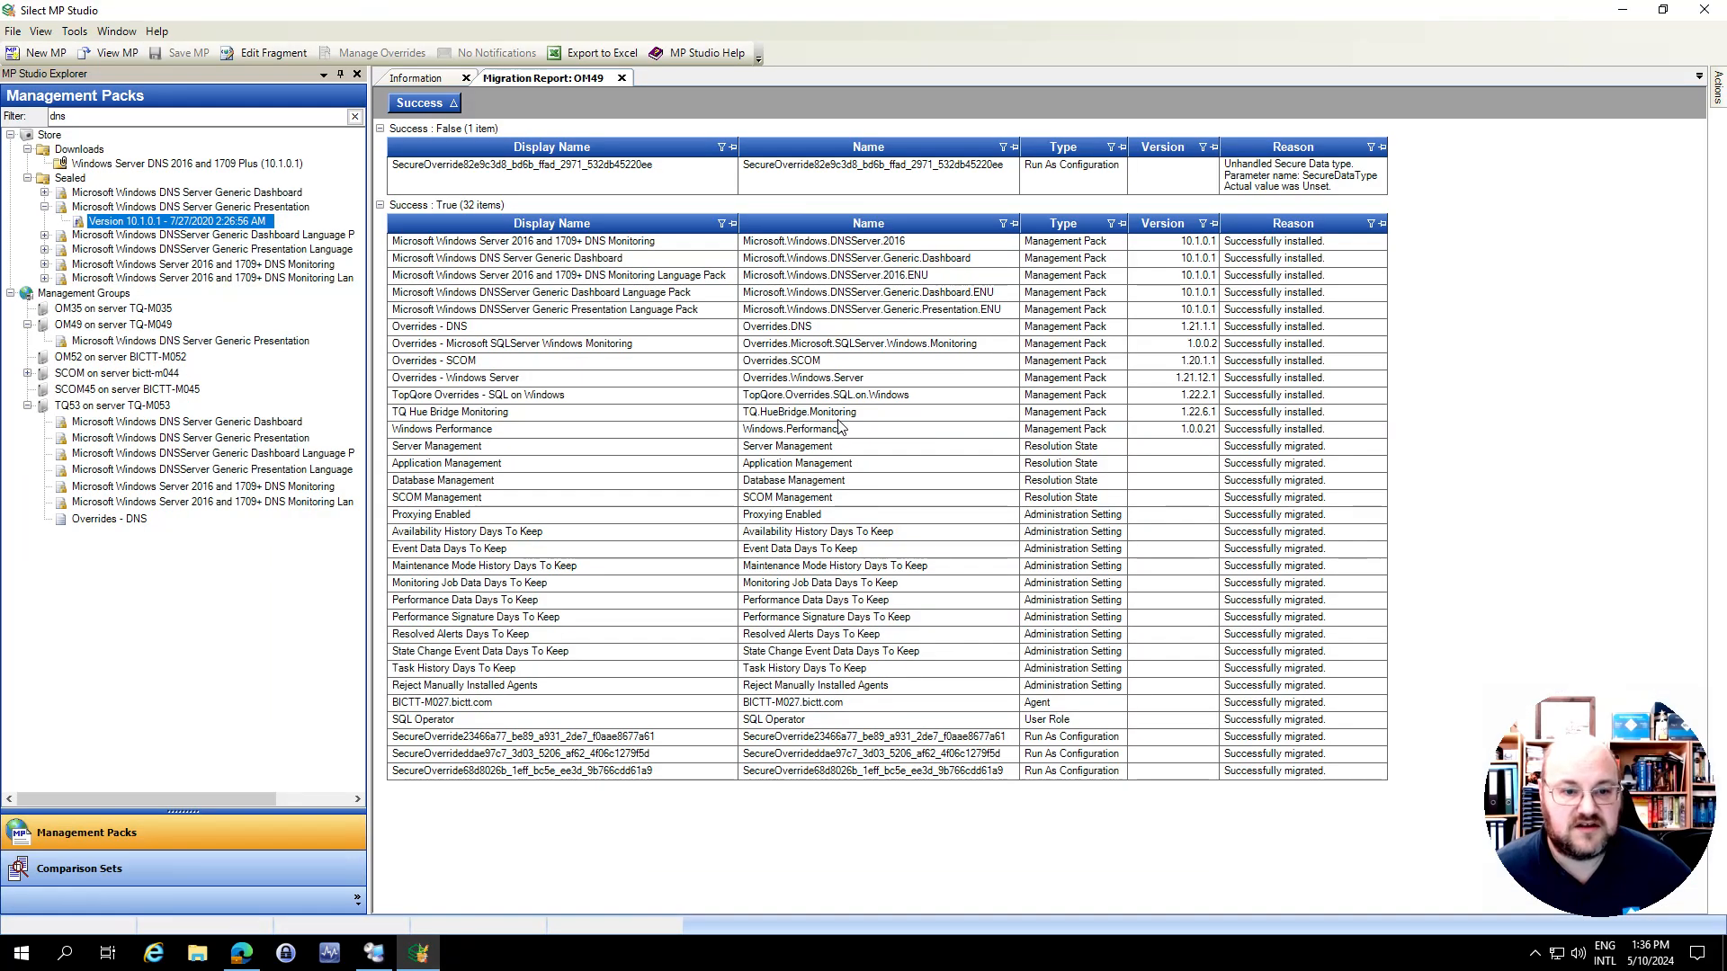